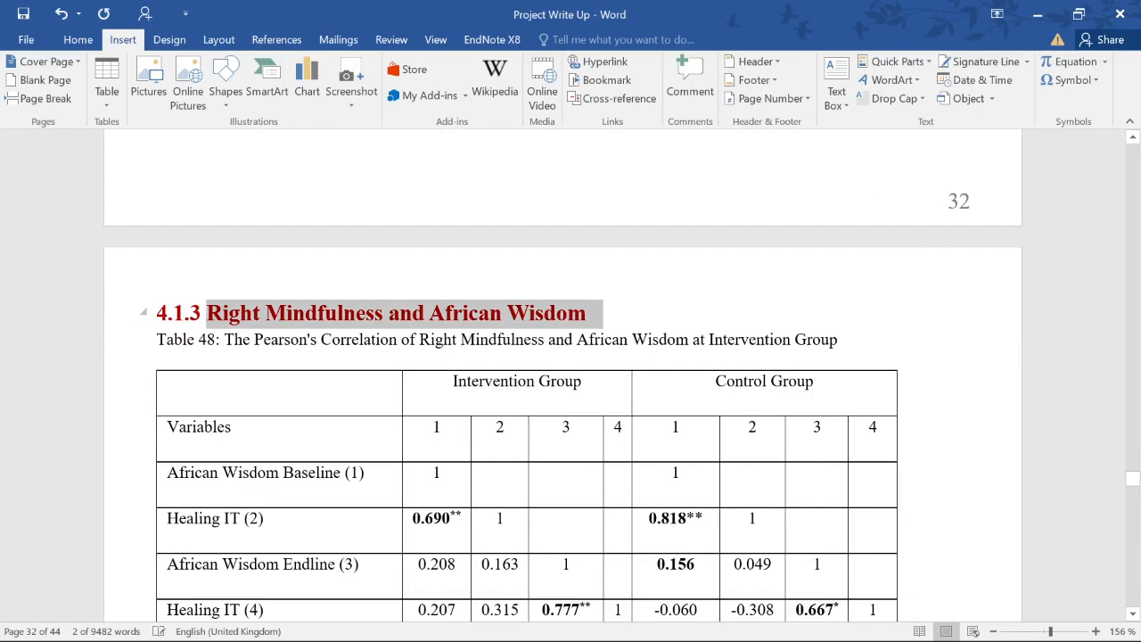
# - Review the Pearson's correlation tables in the write-up, from section 4.1.3 on African Wisdom back to Table 46 on Right Mindfulness
pyautogui.rightClick(639, 344)
pyautogui.click(476, 406)
pyautogui.moveTo(517, 393); pyautogui.dragTo(578, 572)
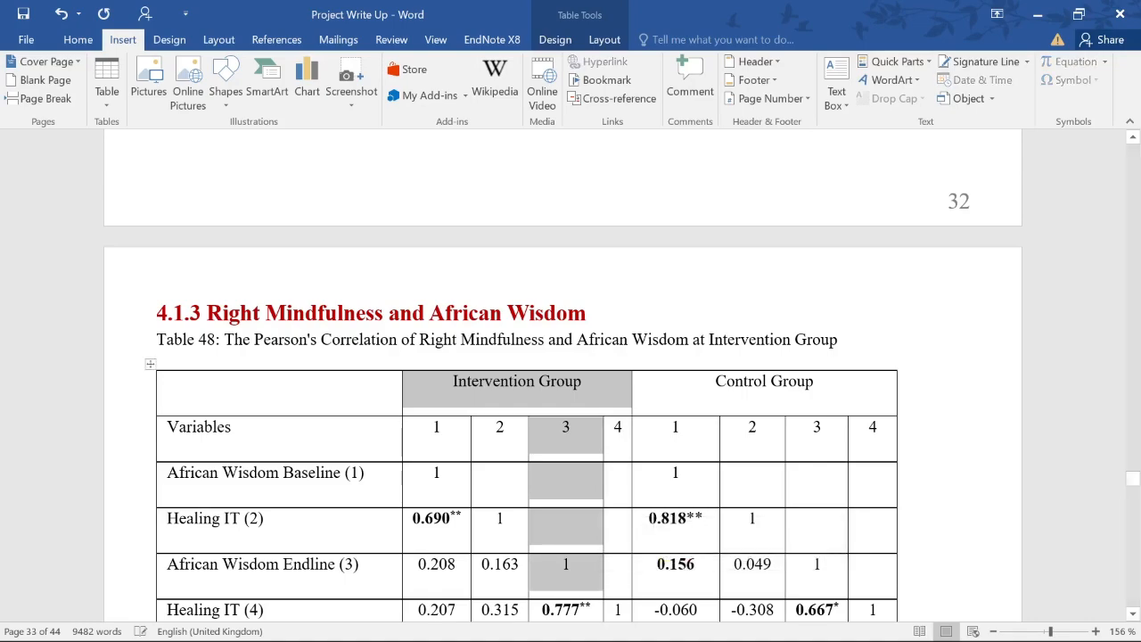
pyautogui.click(774, 384)
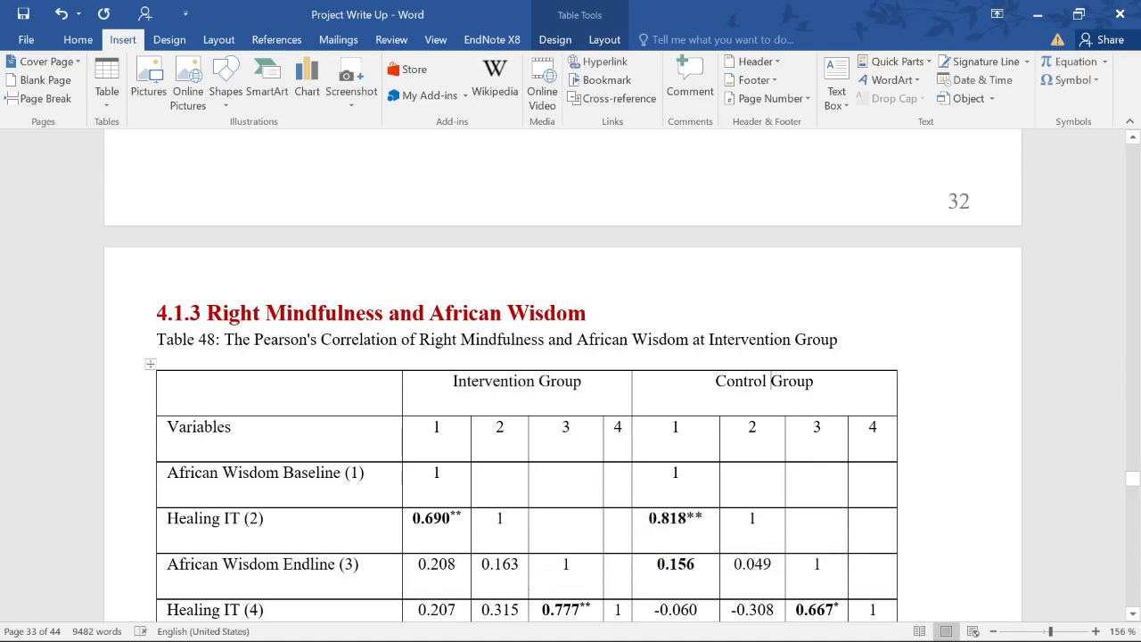
pyautogui.scroll(20, 562, 375)
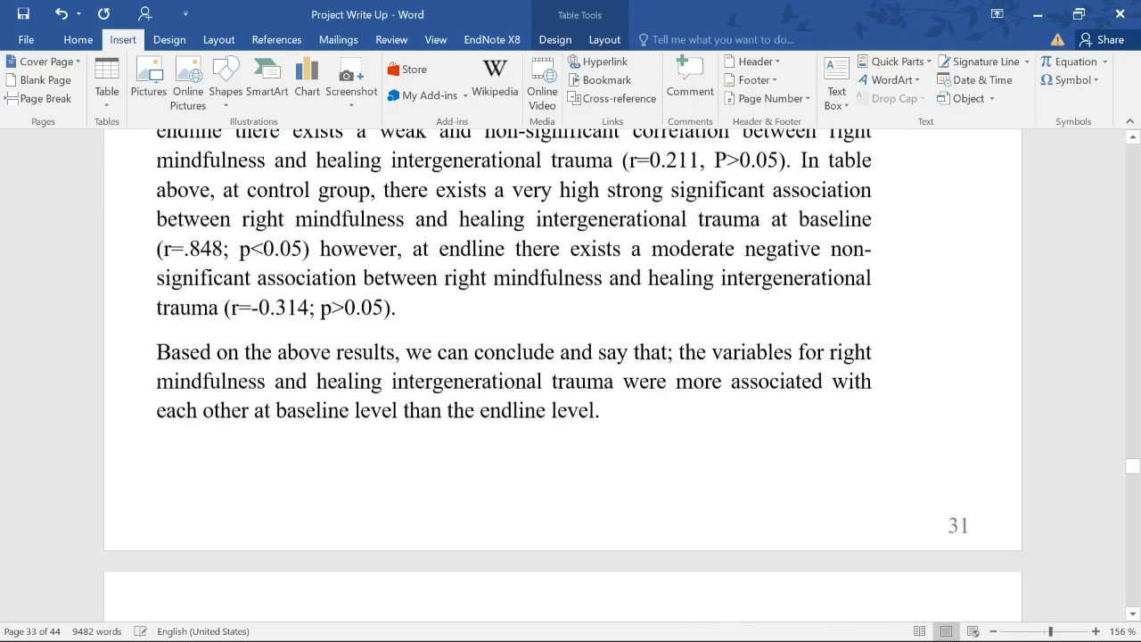
pyautogui.scroll(-3, 708, 324)
pyautogui.scroll(10, 720, 311)
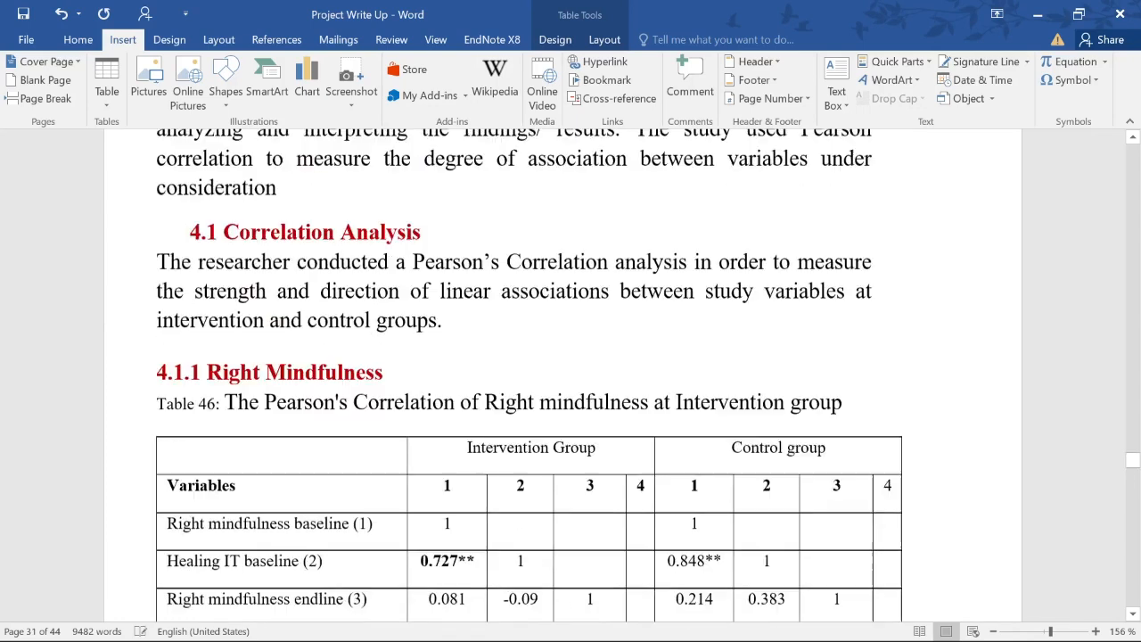
pyautogui.click(347, 322)
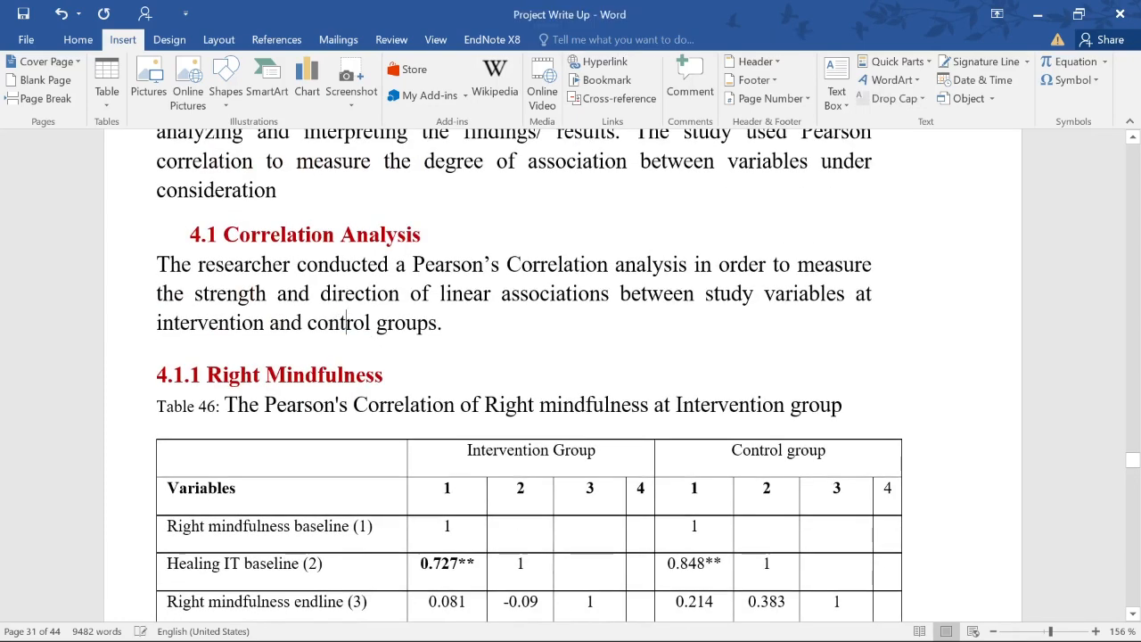
pyautogui.scroll(-3, 500, 321)
pyautogui.click(507, 236)
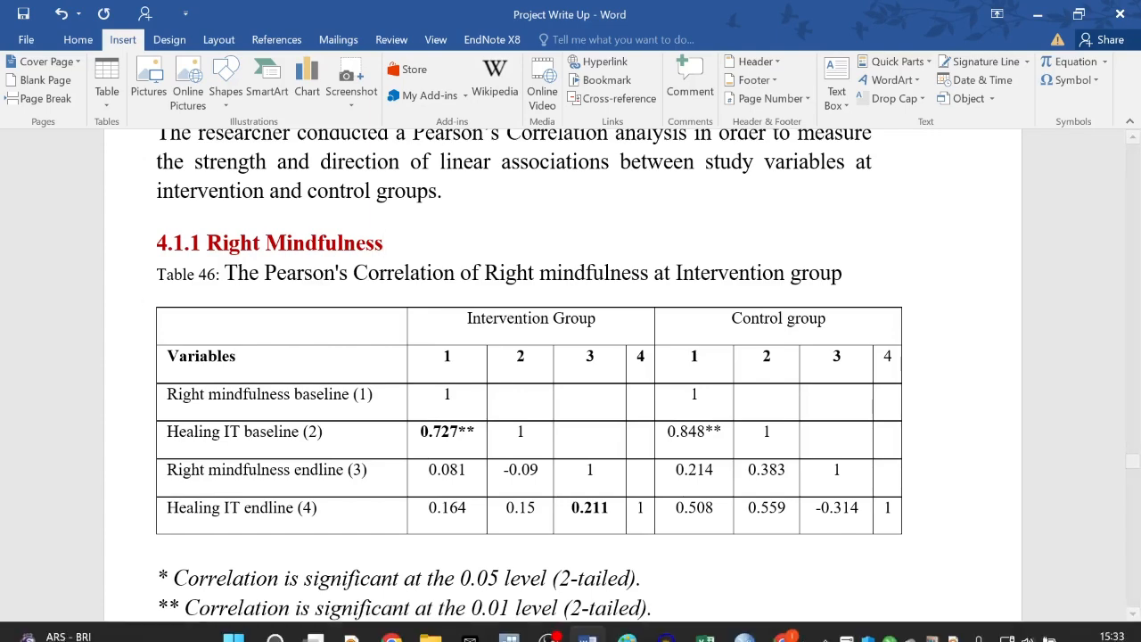
# - Switch to the SPSS Data Editor and choose the Excel file Datasets SPSS.xlsx from the Mindfulness Study folder as the data source
pyautogui.moveTo(744, 622)
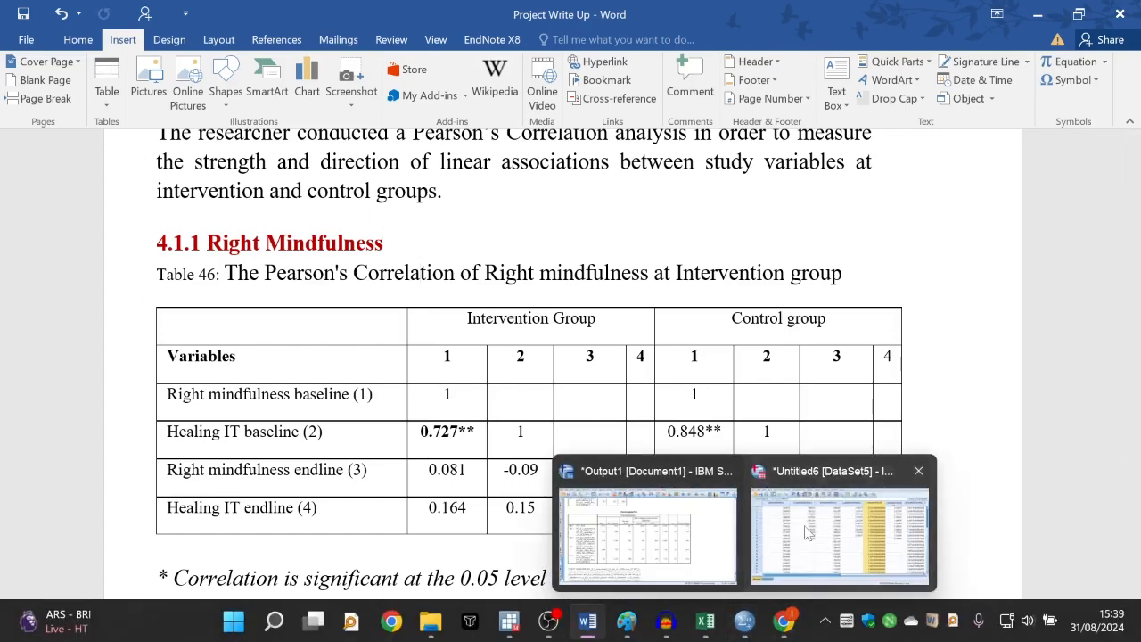
pyautogui.click(758, 557)
pyautogui.click(14, 30)
pyautogui.moveTo(59, 77)
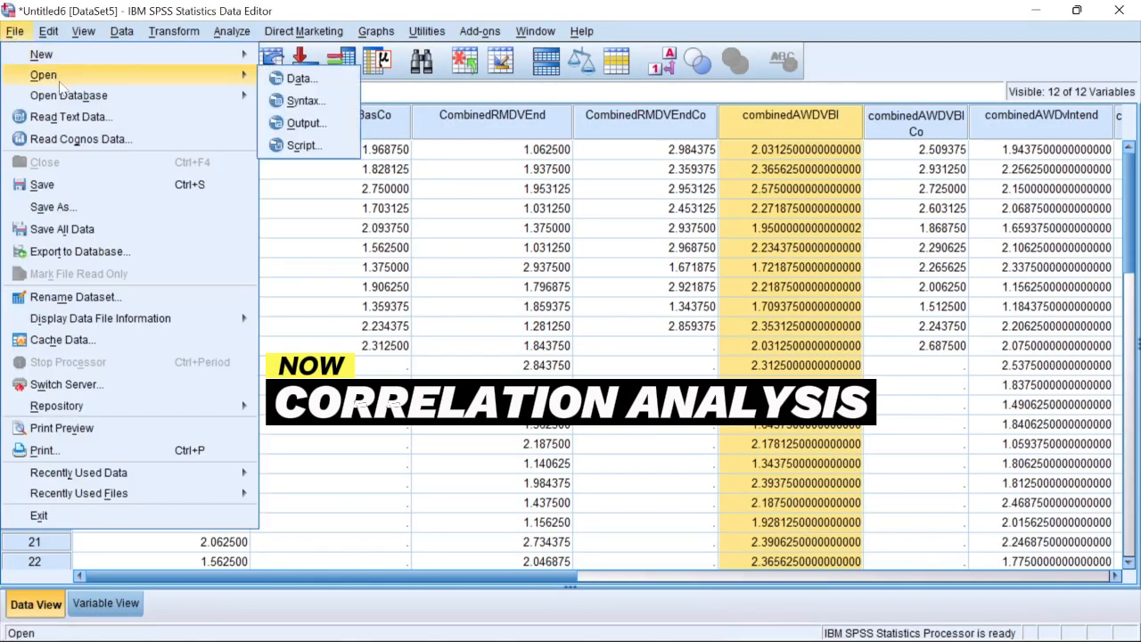
pyautogui.click(299, 79)
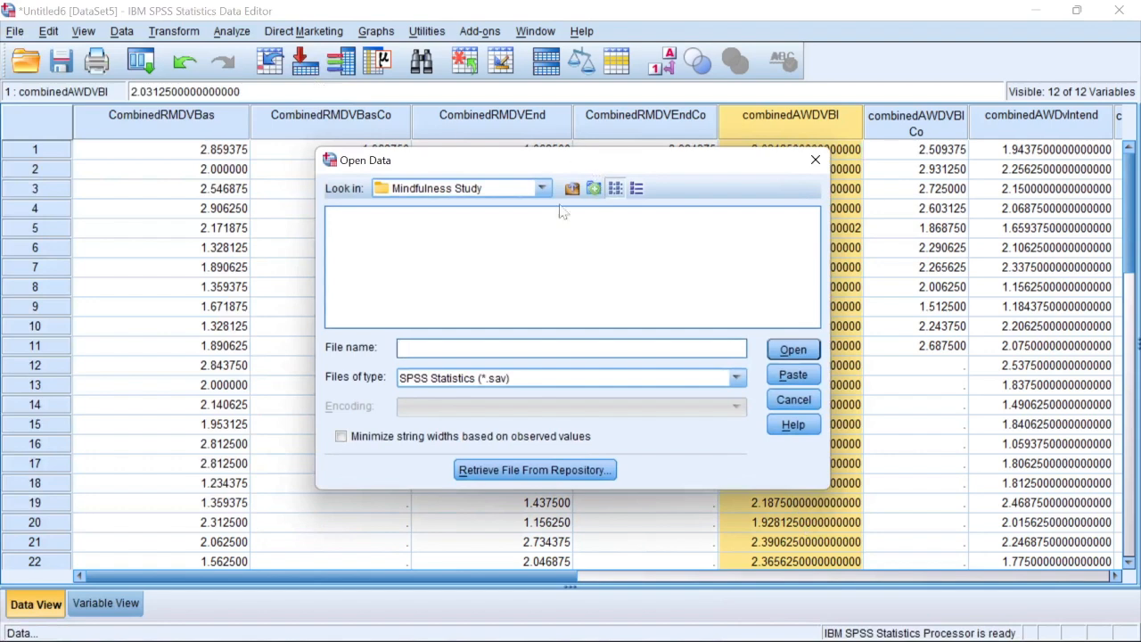
pyautogui.click(738, 380)
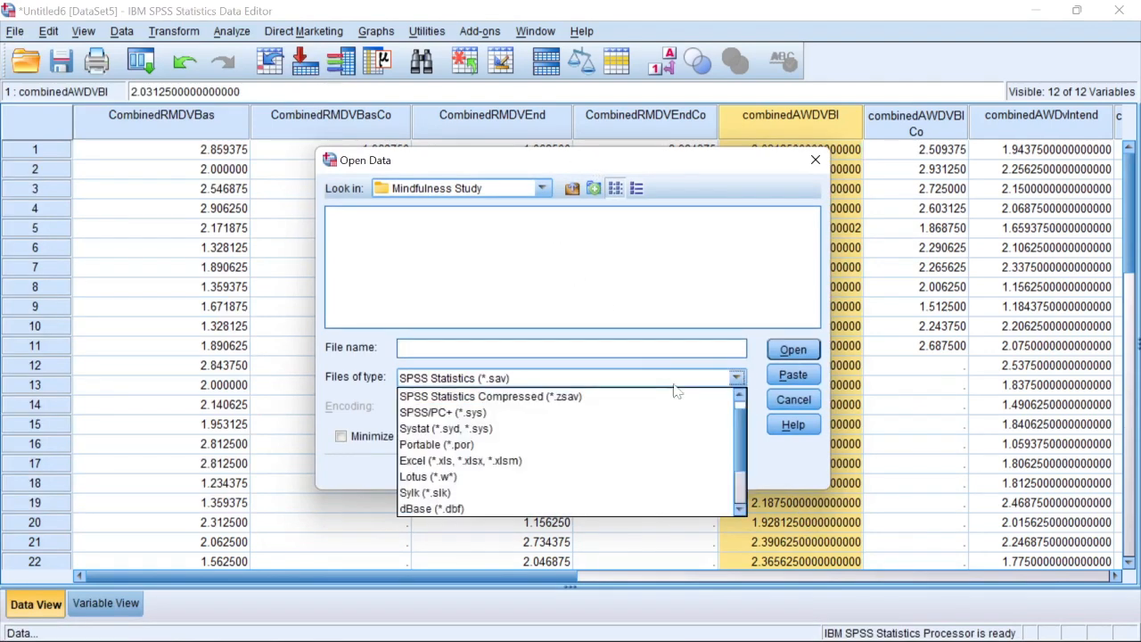
pyautogui.click(439, 462)
pyautogui.doubleClick(383, 215)
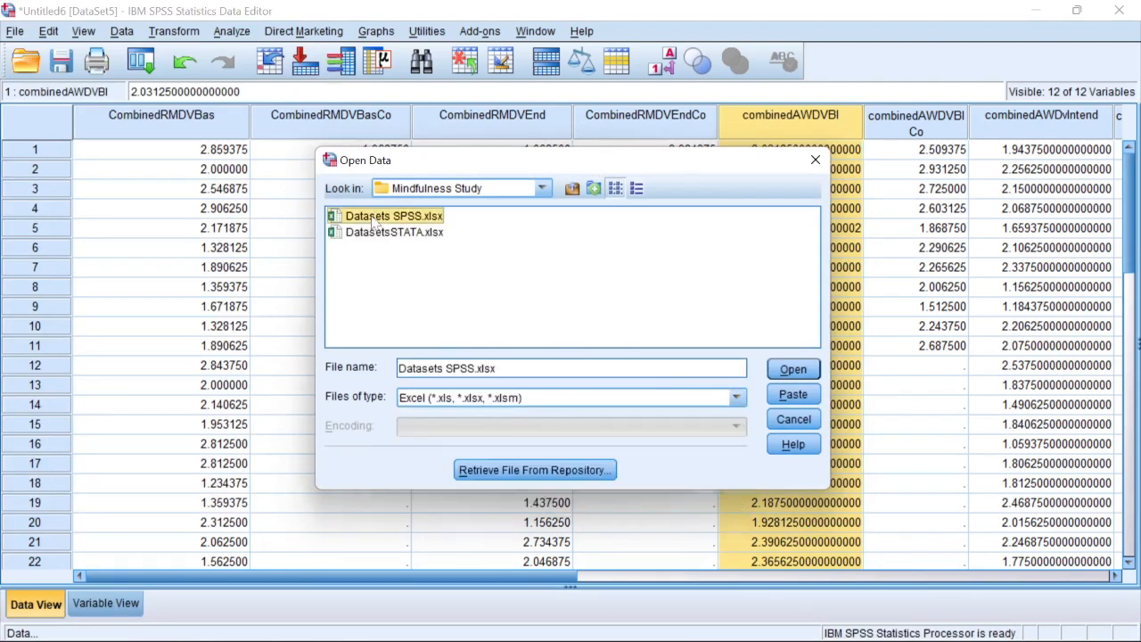
# - Import the Hypothesis worksheet [A1:AY34], with variable names read from the first row of data
pyautogui.click(511, 321)
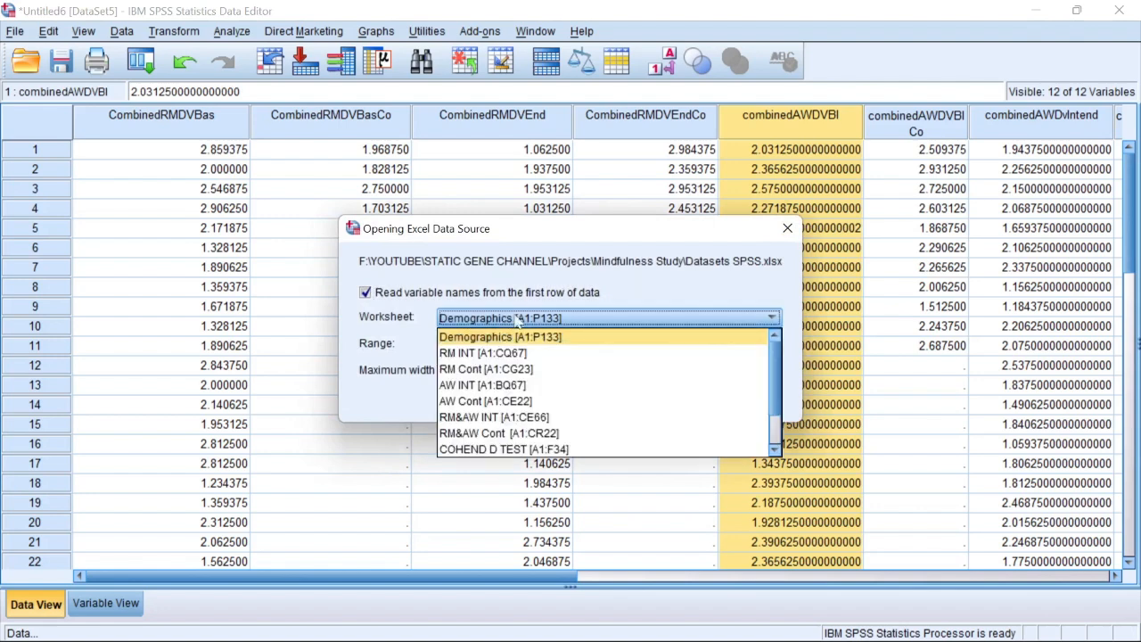
pyautogui.scroll(-1, 575, 450)
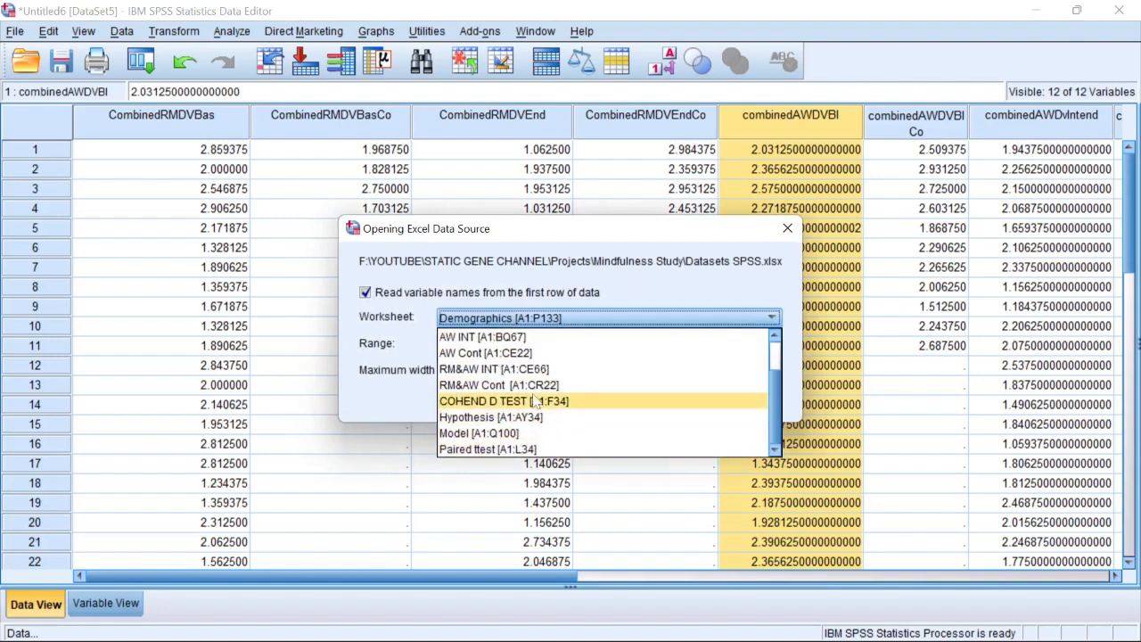
pyautogui.click(491, 417)
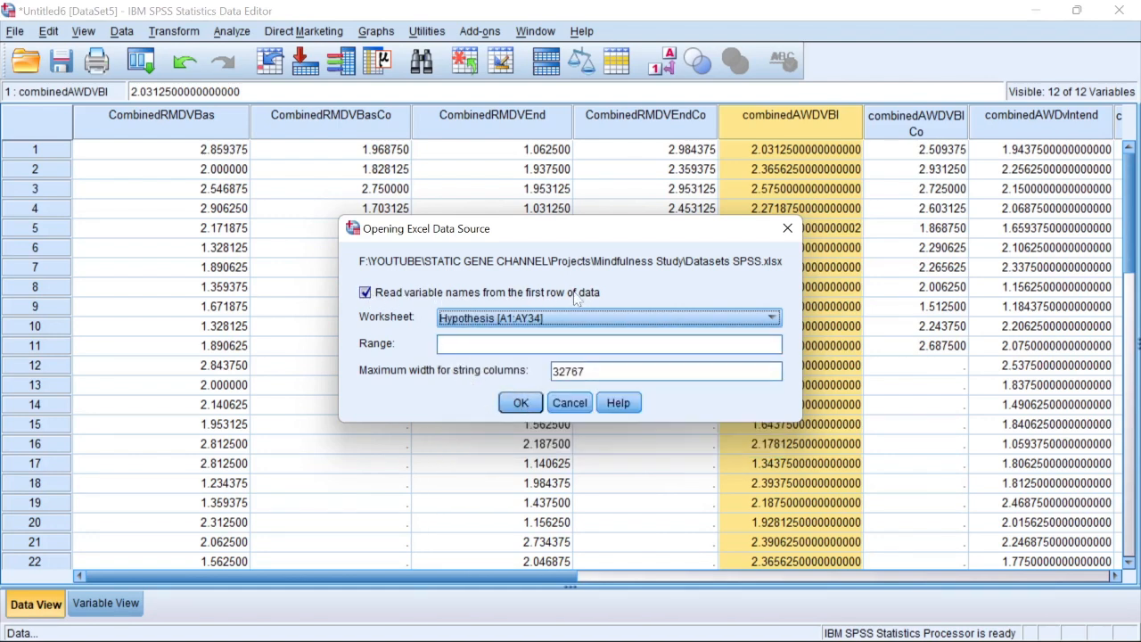
pyautogui.click(521, 404)
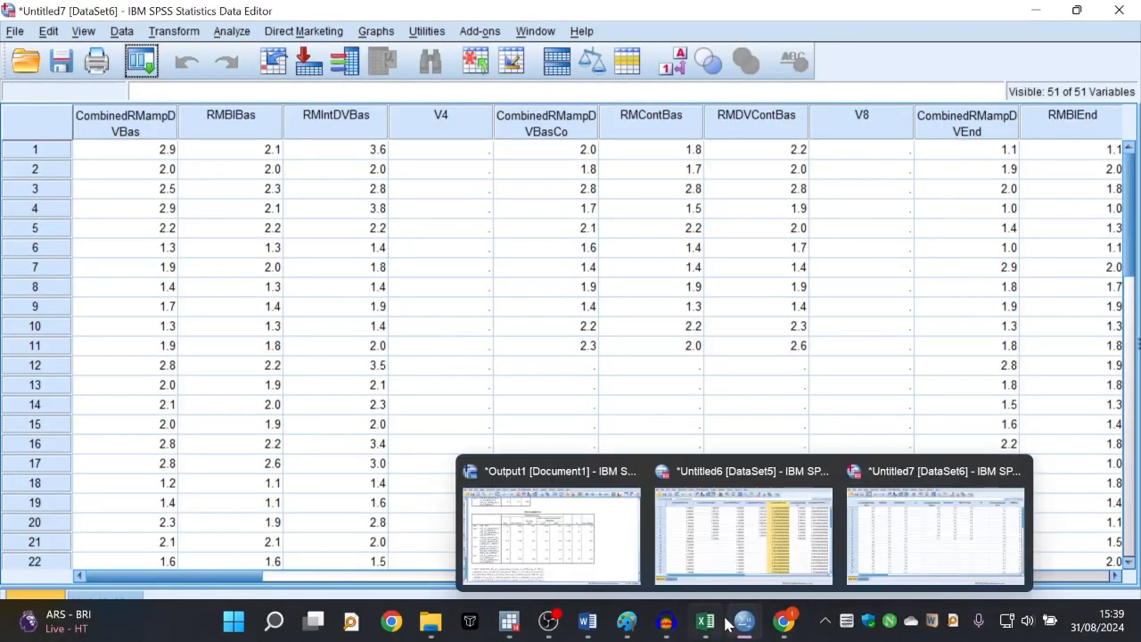
# - Close the older Untitled6 [DataSet5] data window, keeping the newly imported dataset open
pyautogui.moveTo(745, 621)
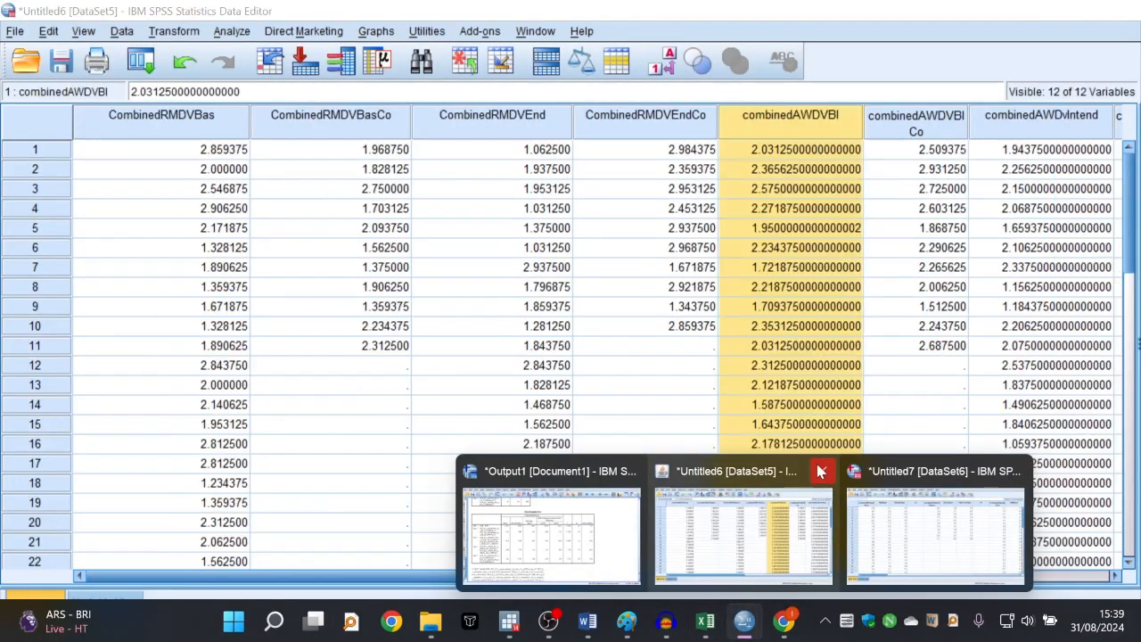
pyautogui.click(822, 470)
pyautogui.click(571, 371)
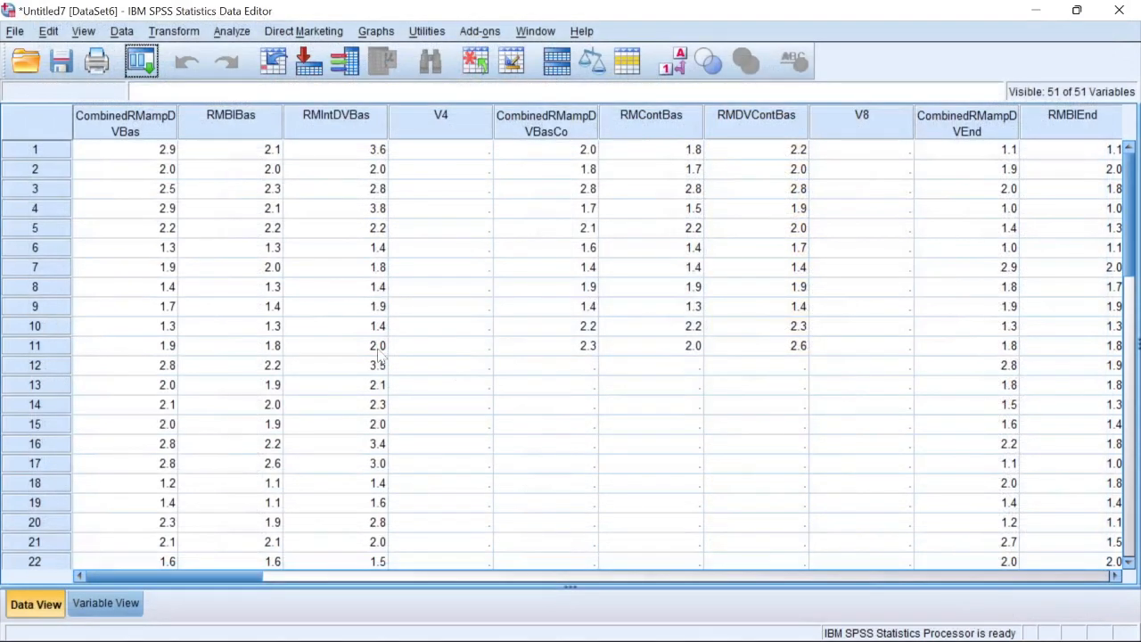
# - Show the dataset's variable definitions and widen the Name column so the full variable names can be read
pyautogui.click(120, 601)
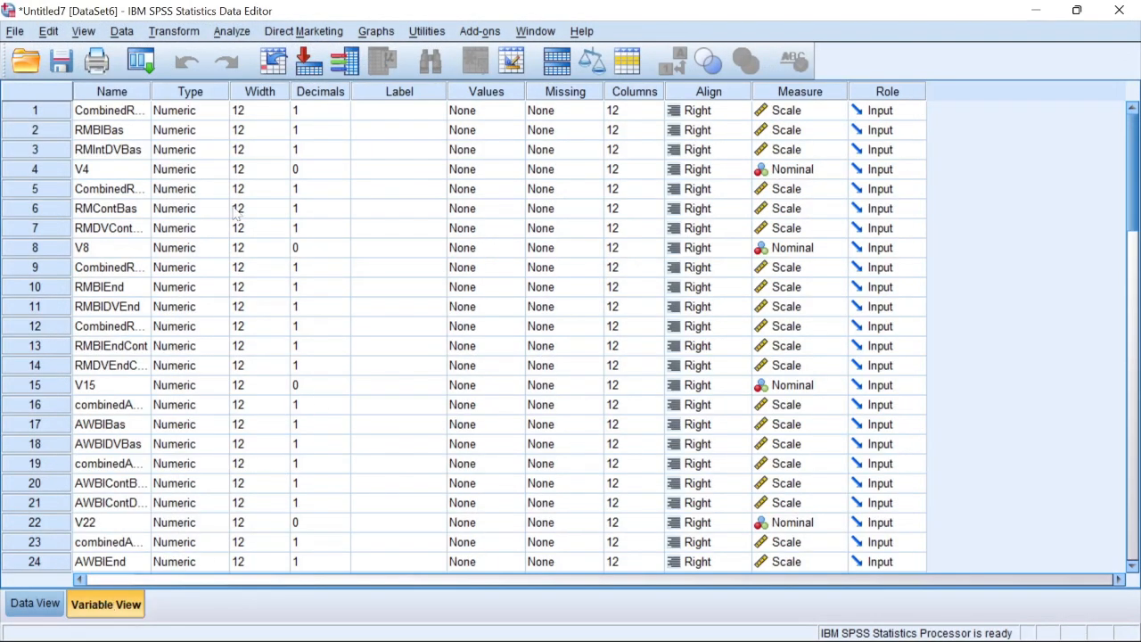
pyautogui.moveTo(150, 92); pyautogui.dragTo(462, 129)
pyautogui.scroll(-12, 223, 375)
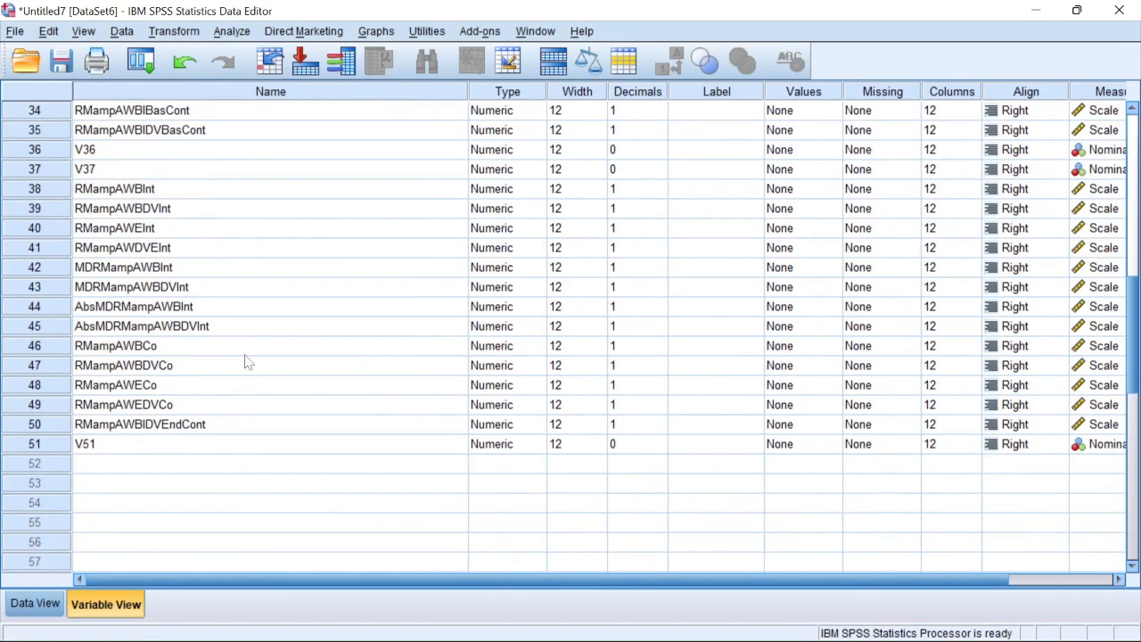
pyautogui.scroll(8, 245, 354)
pyautogui.scroll(4, 254, 352)
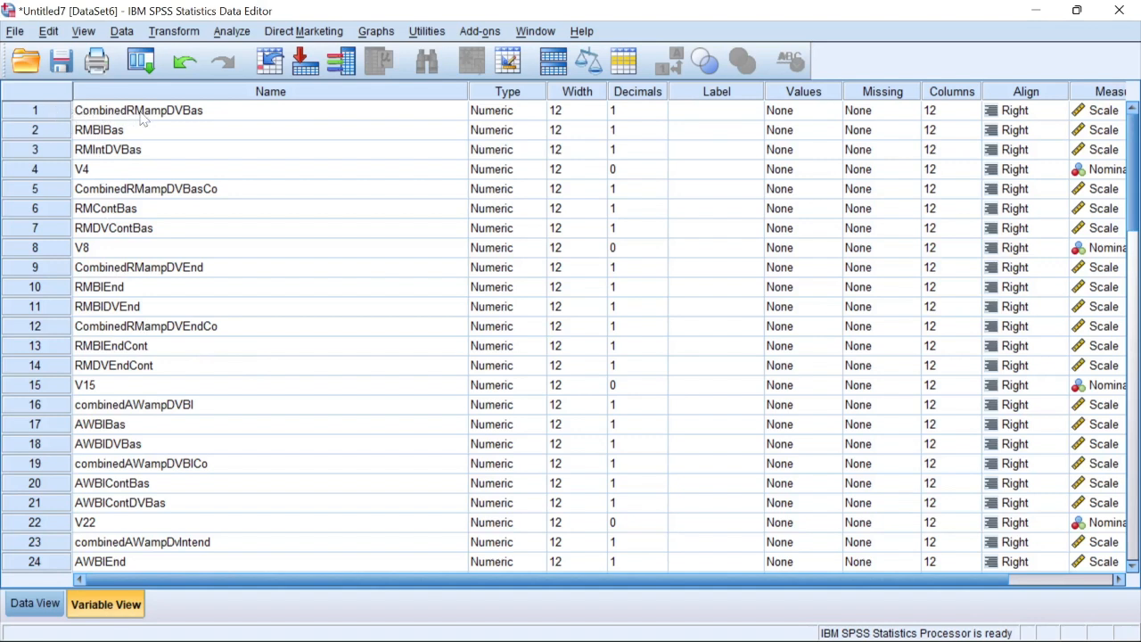
# - Examine the variable list group by group: right mindfulness in rows 1–15, African wisdom in rows 16–29, and the combined variables from row 30
pyautogui.moveTo(36, 112); pyautogui.dragTo(36, 386)
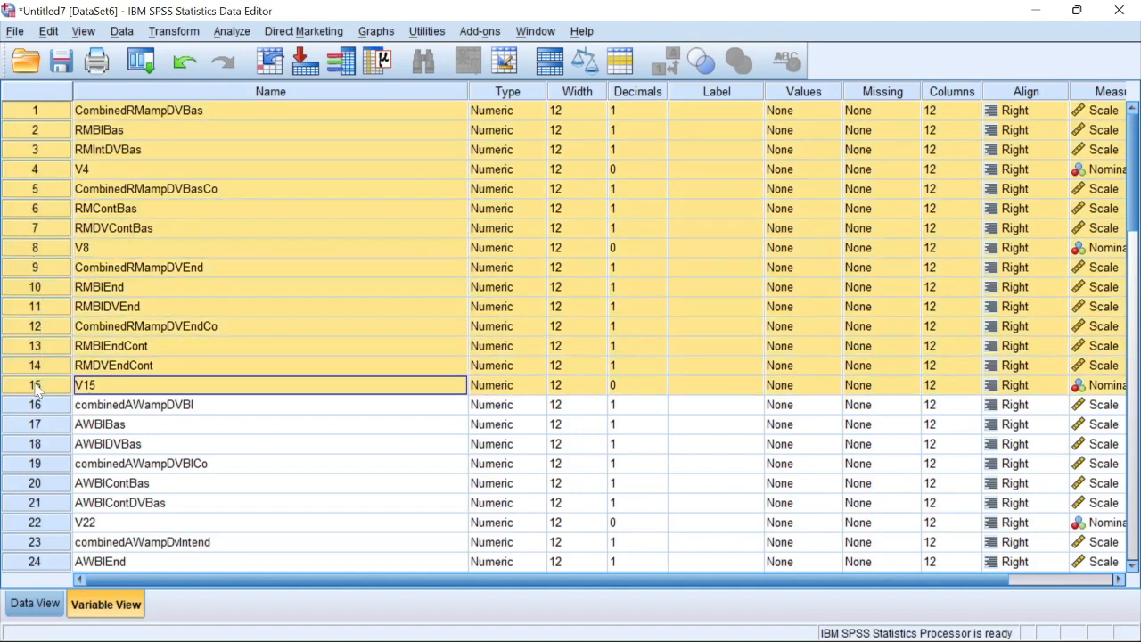
pyautogui.scroll(-2, 323, 294)
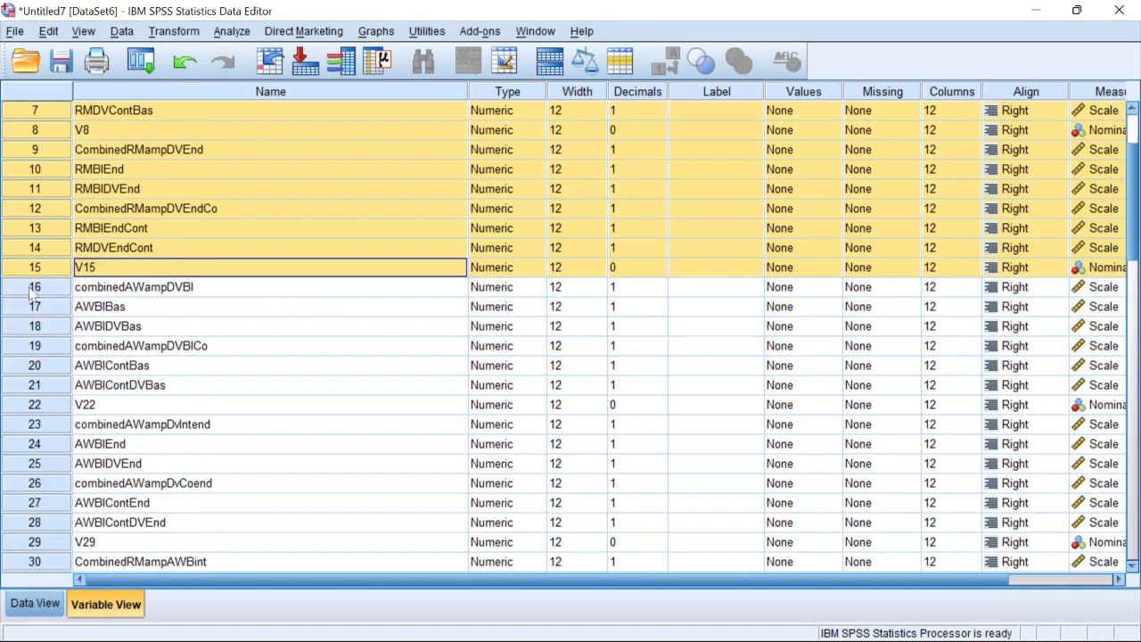
pyautogui.moveTo(34, 294); pyautogui.dragTo(32, 548)
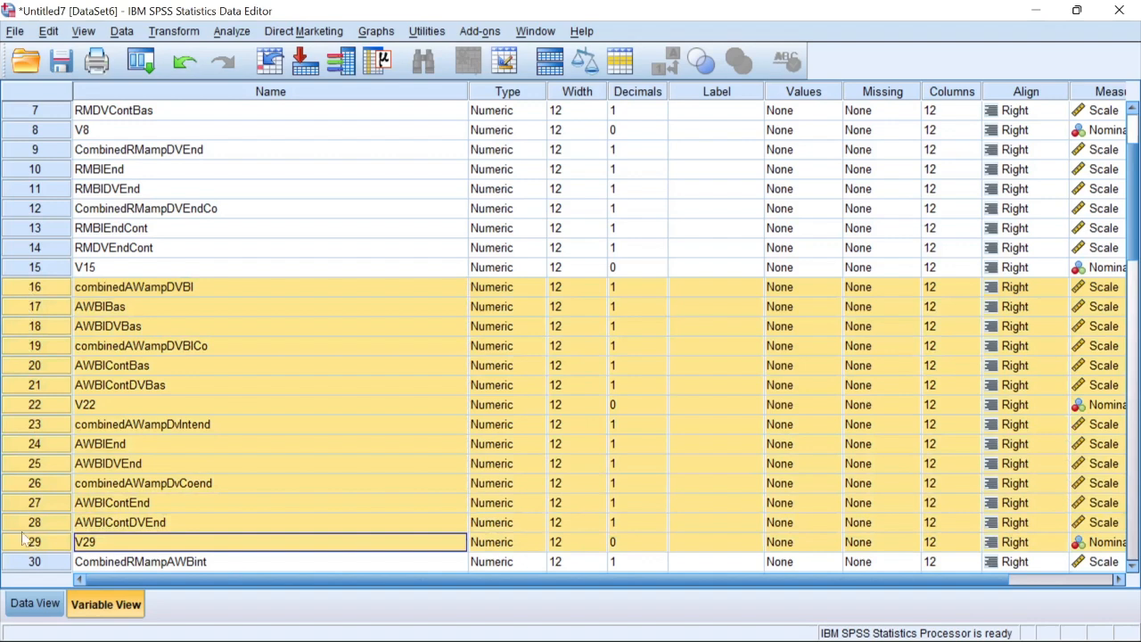
pyautogui.scroll(-10, 242, 338)
pyautogui.scroll(4, 241, 295)
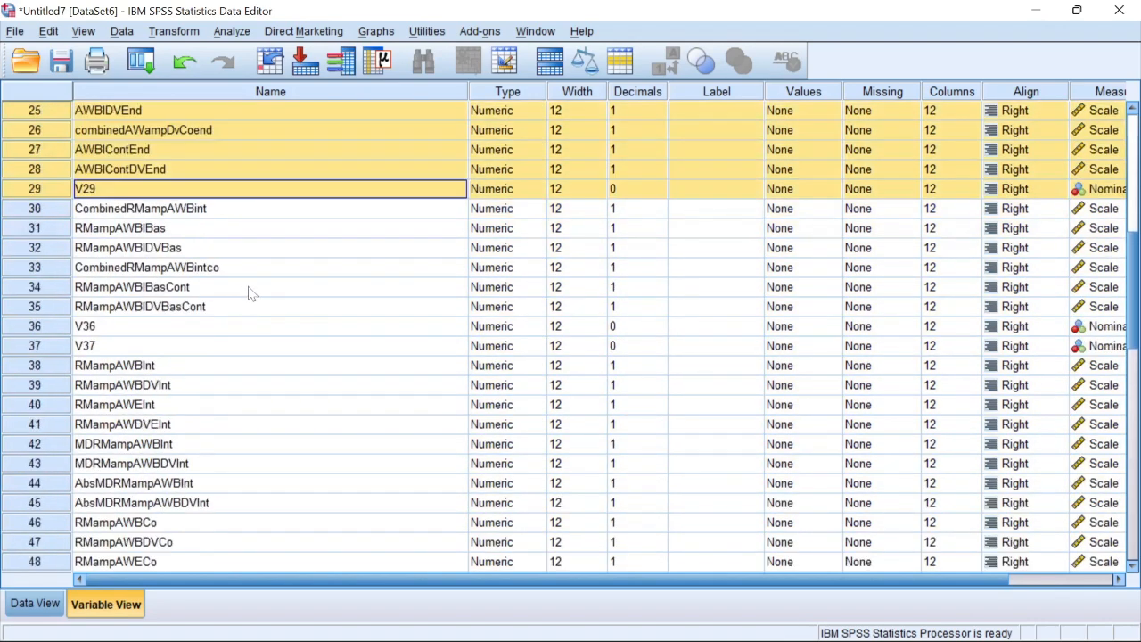
pyautogui.scroll(1, 240, 294)
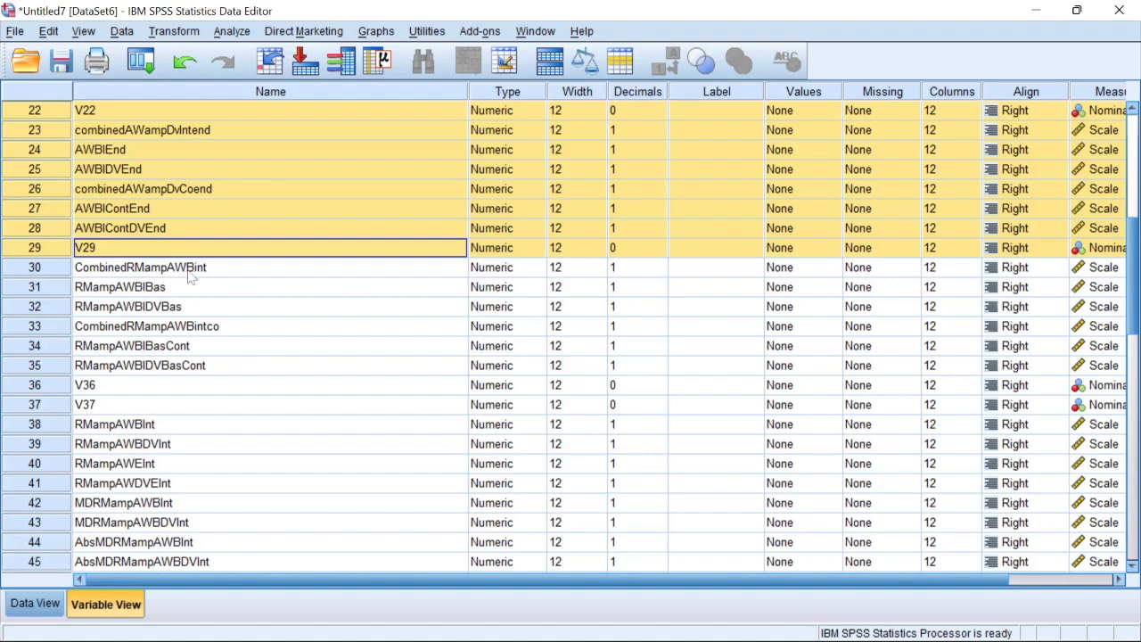
pyautogui.moveTo(52, 267); pyautogui.dragTo(9, 493)
pyautogui.scroll(4, 307, 230)
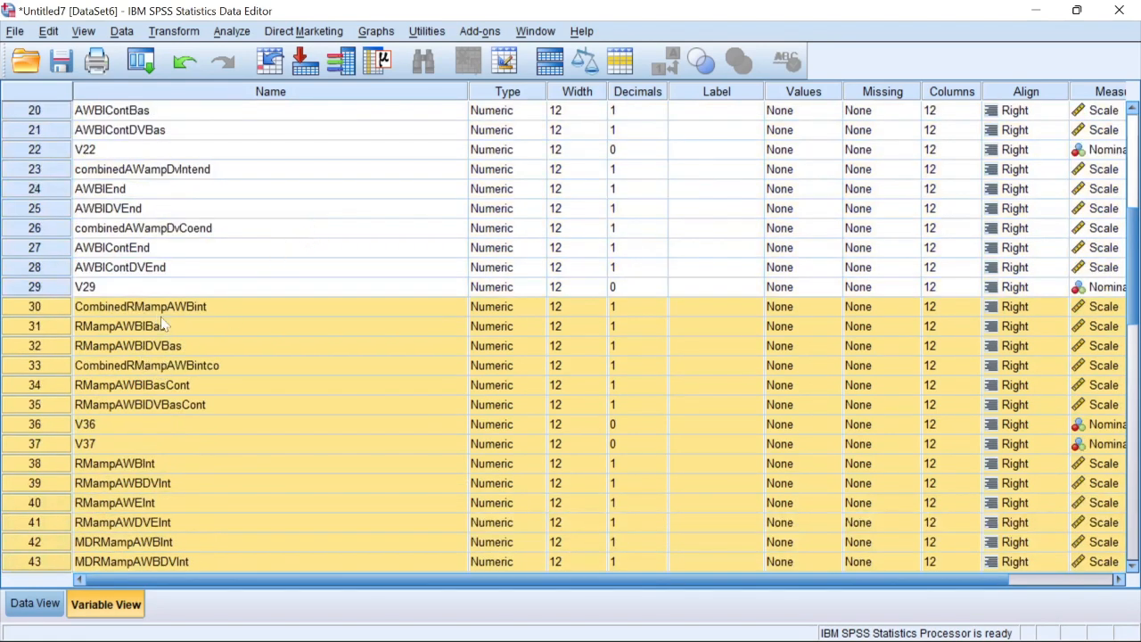
pyautogui.scroll(3, 164, 322)
pyautogui.scroll(3, 175, 299)
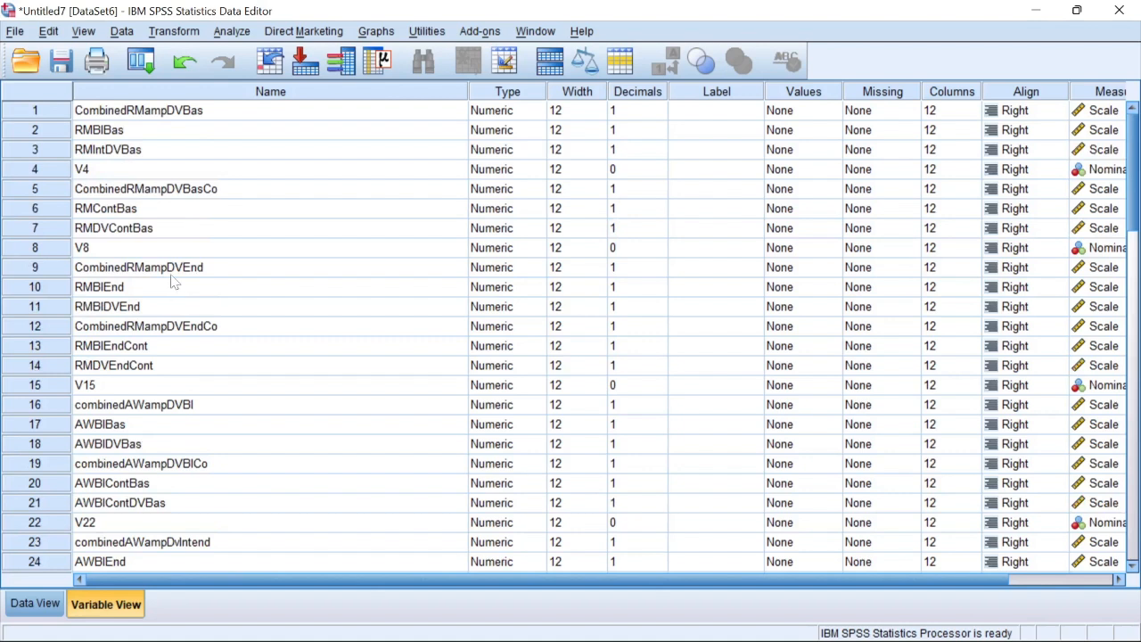
pyautogui.click(34, 111)
pyautogui.moveTo(31, 110); pyautogui.dragTo(14, 389)
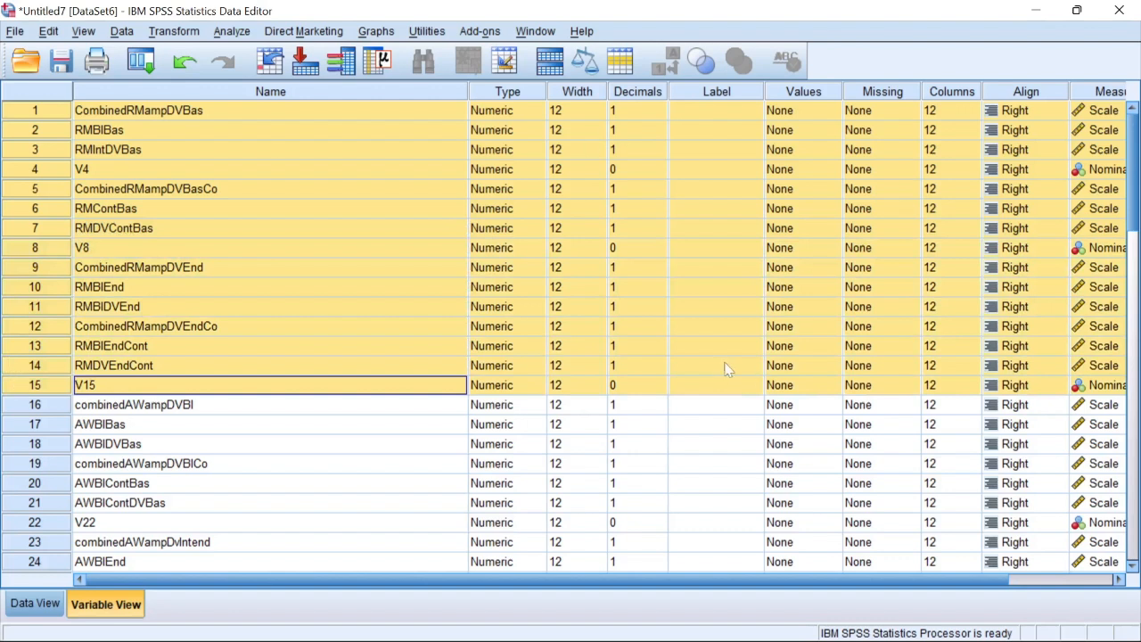
# - Switch back to the write-up in Word and highlight the Right mindfulness baseline (1) and Healing IT baseline (2) labels in Table 46
pyautogui.moveTo(1075, 640)
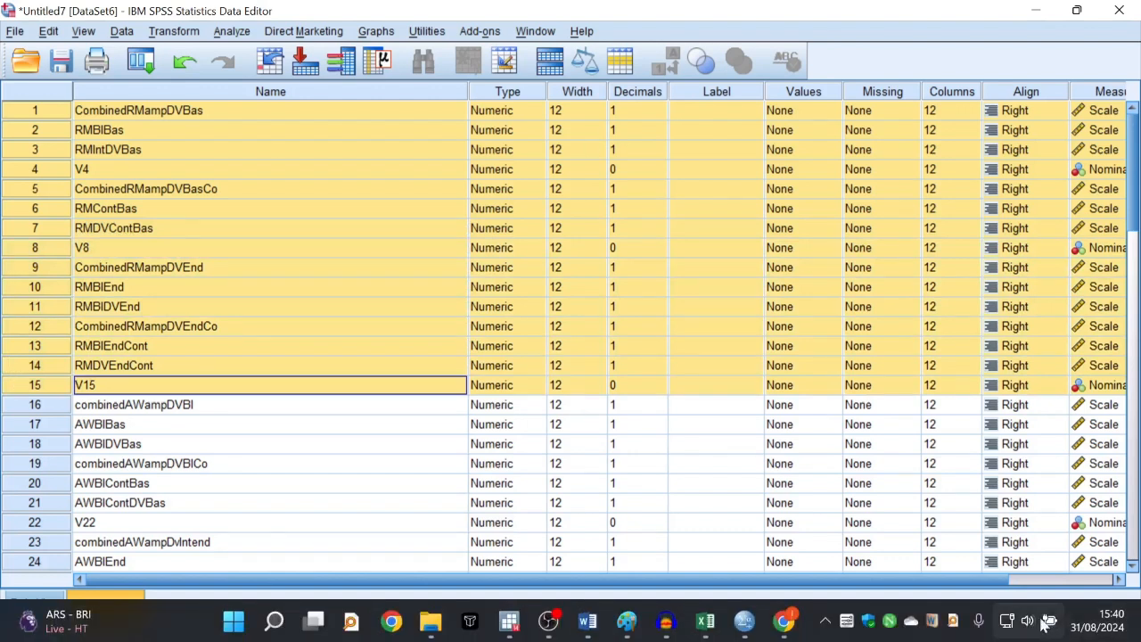
pyautogui.moveTo(718, 633)
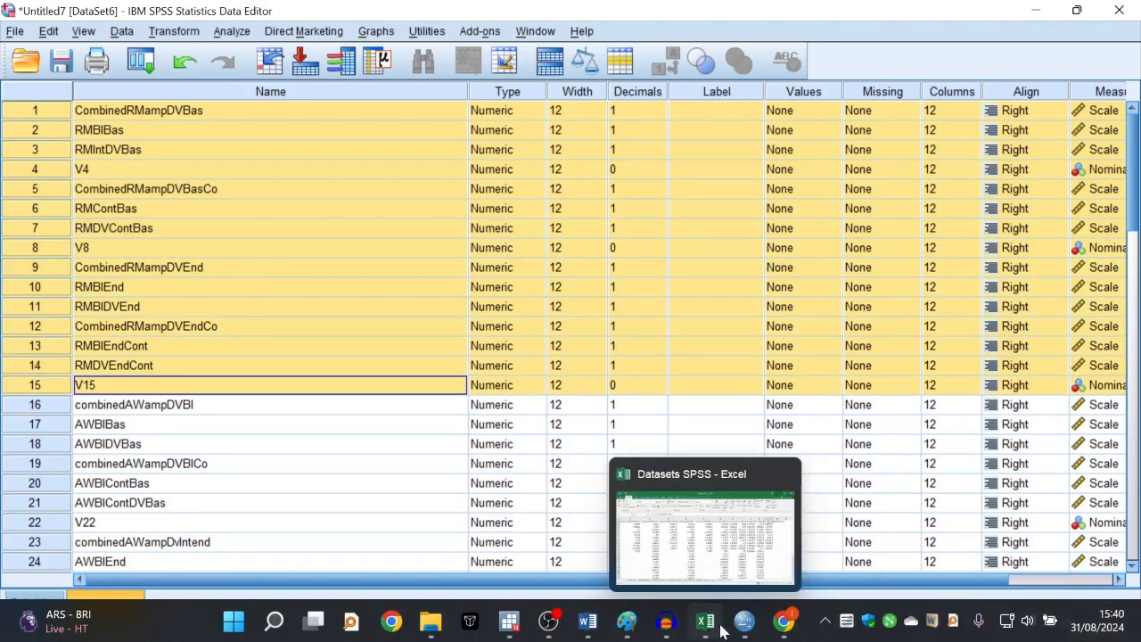
pyautogui.moveTo(628, 630)
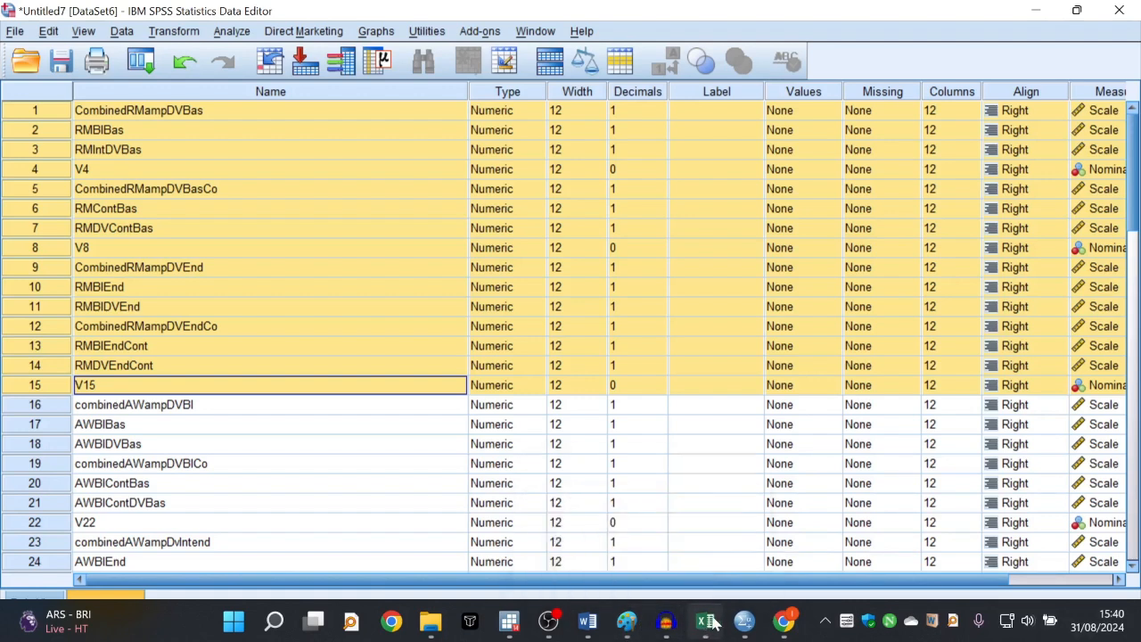
pyautogui.click(323, 313)
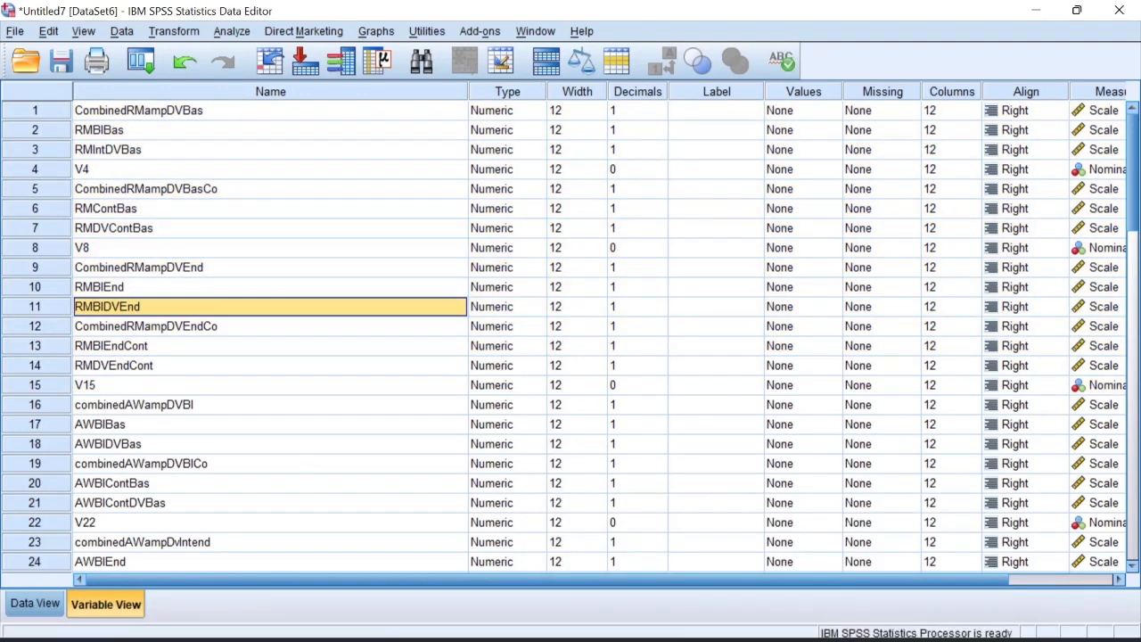
pyautogui.click(587, 621)
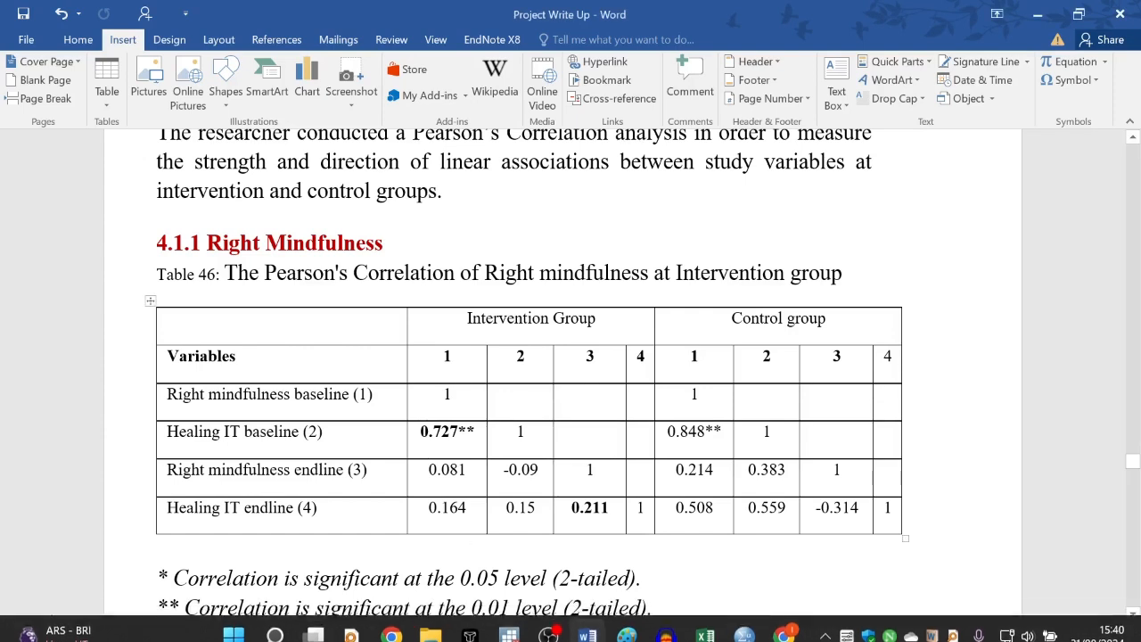
pyautogui.moveTo(166, 393); pyautogui.dragTo(372, 394)
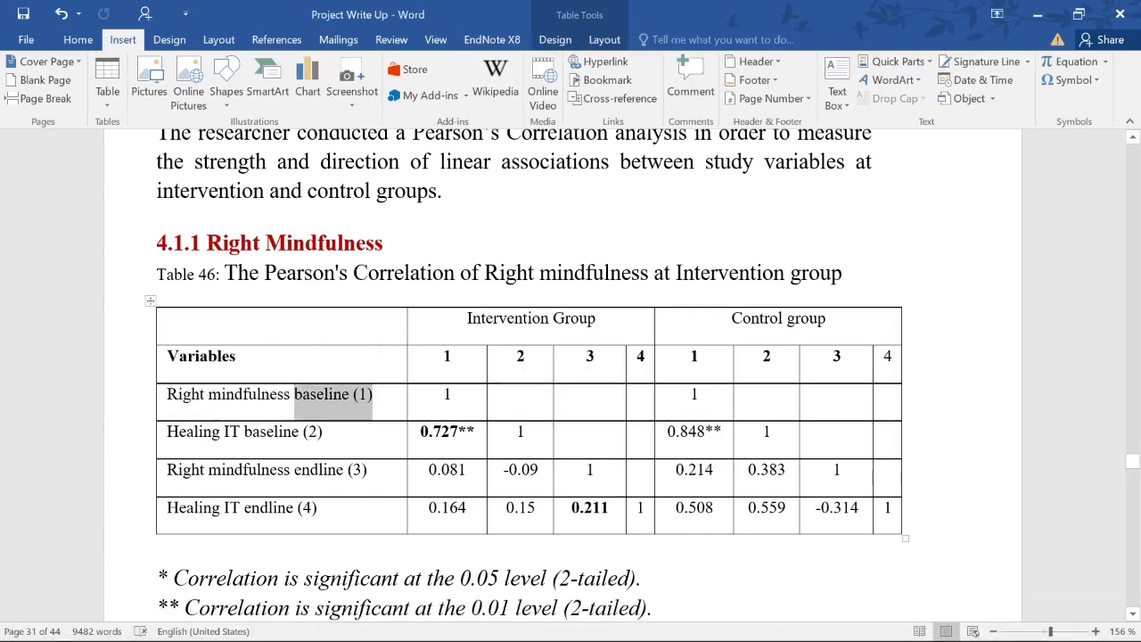
pyautogui.moveTo(167, 431); pyautogui.dragTo(322, 431)
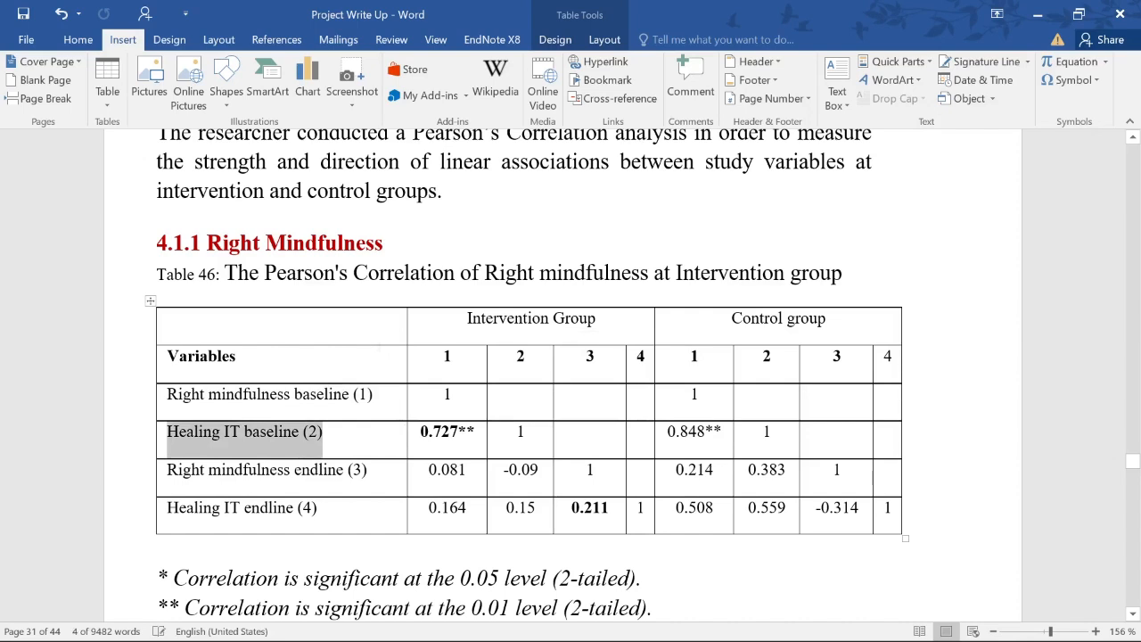
# - Highlight the Right mindfulness endline (3) and Healing IT endline (4) labels in Table 46, plus the Right Mindfulness section heading
pyautogui.moveTo(167, 470); pyautogui.dragTo(368, 470)
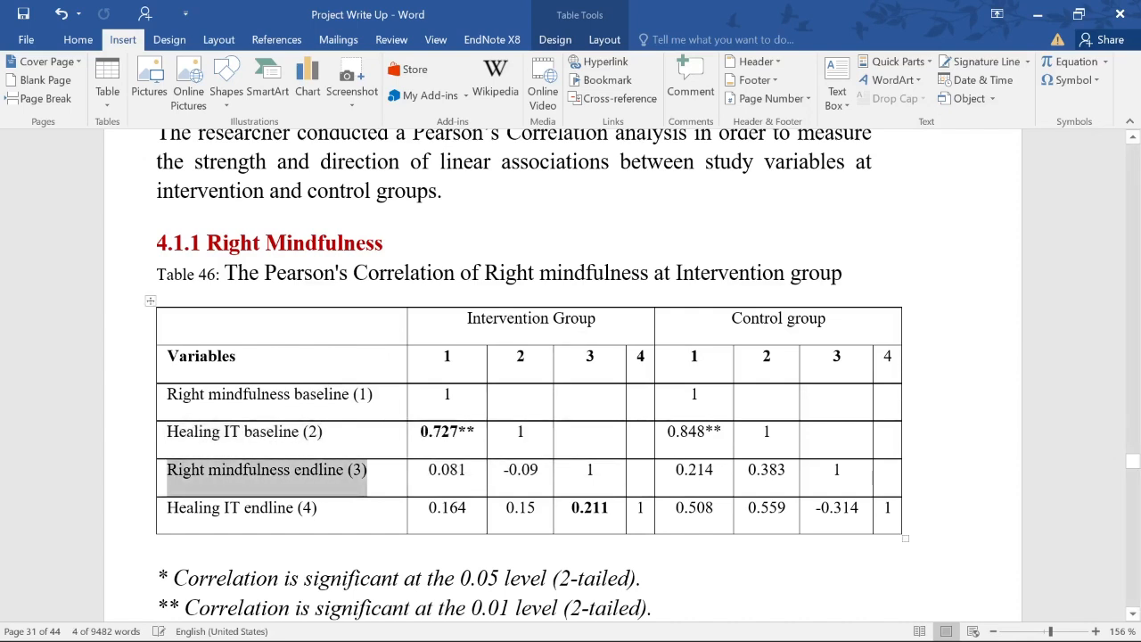
pyautogui.moveTo(167, 507); pyautogui.dragTo(316, 508)
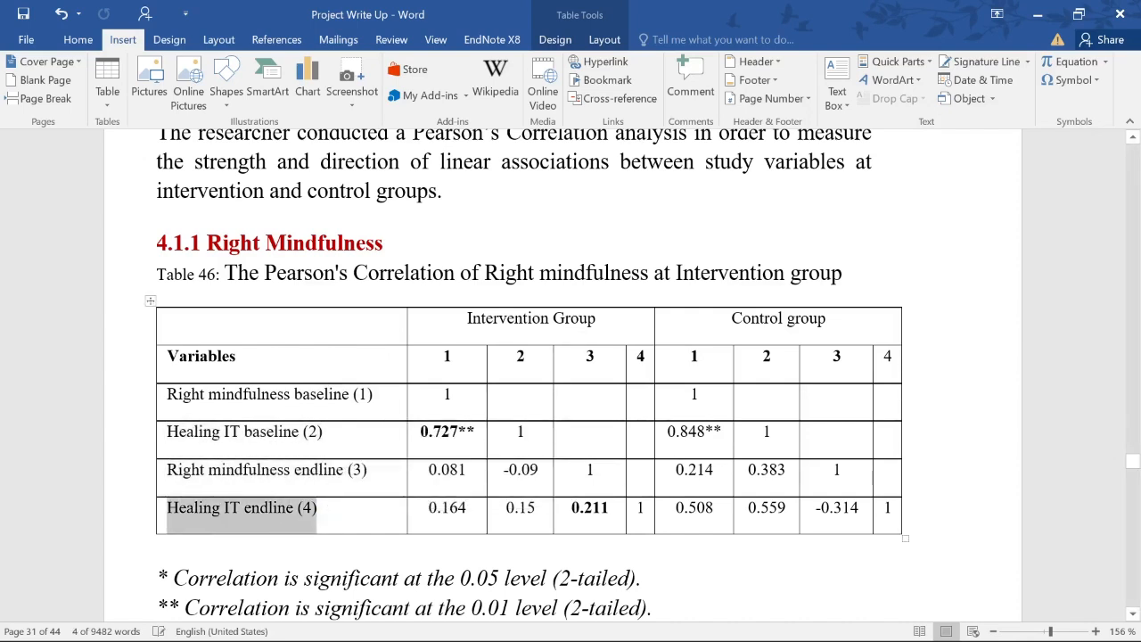
pyautogui.moveTo(206, 242); pyautogui.dragTo(384, 242)
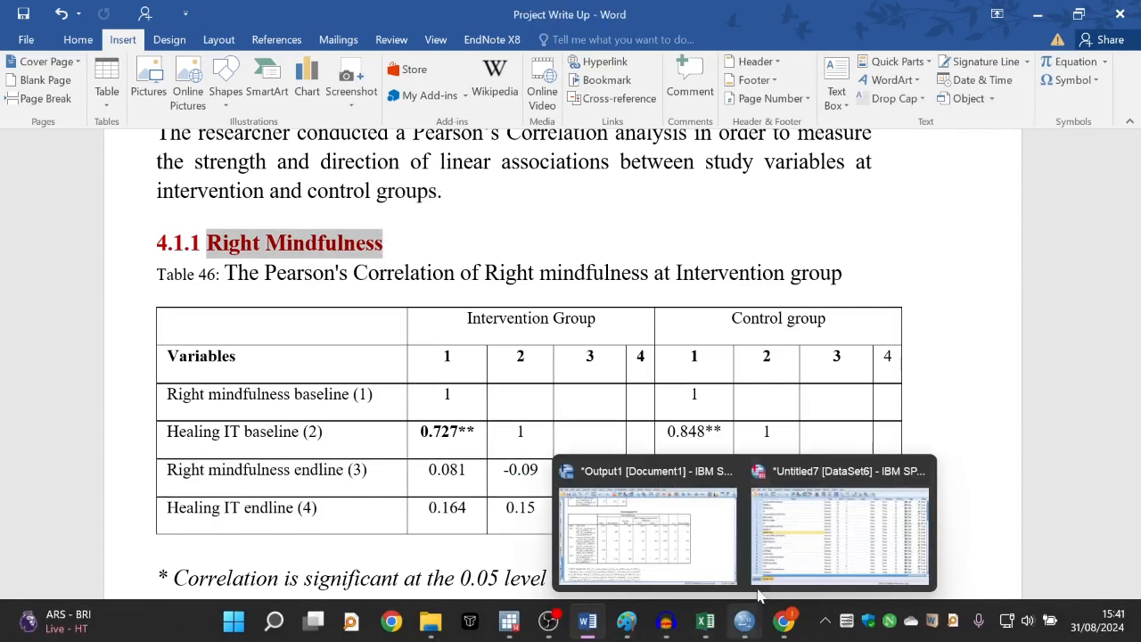
# - Switch to the Untitled7 [DataSet6] data window in SPSS and look over its data values instead of the variable definitions
pyautogui.click(678, 529)
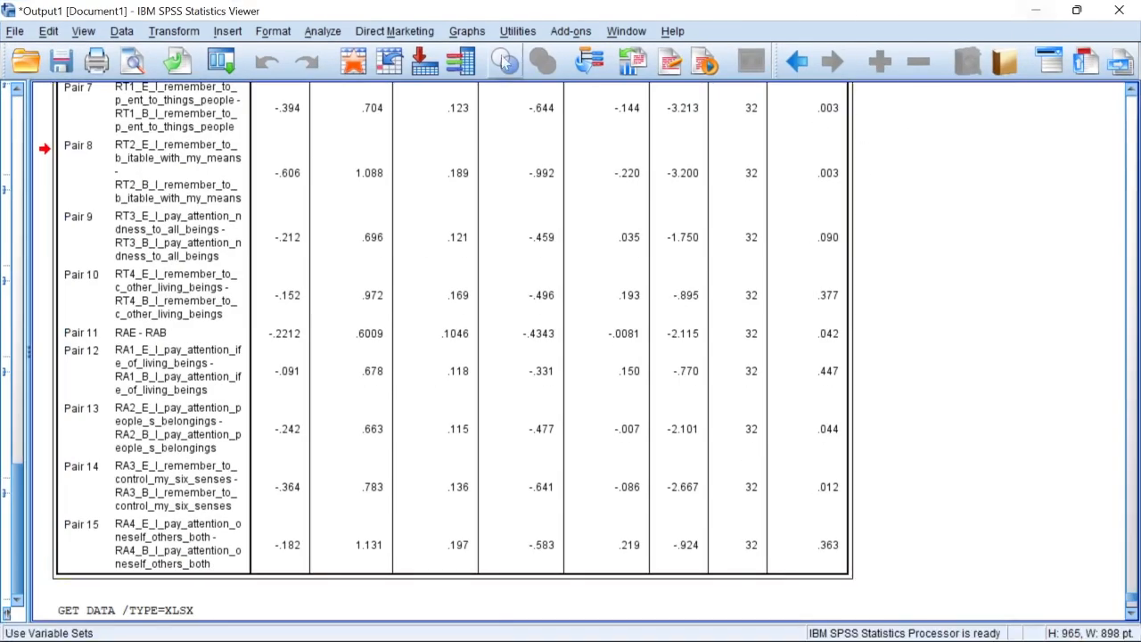
pyautogui.click(287, 33)
pyautogui.moveTo(320, 31)
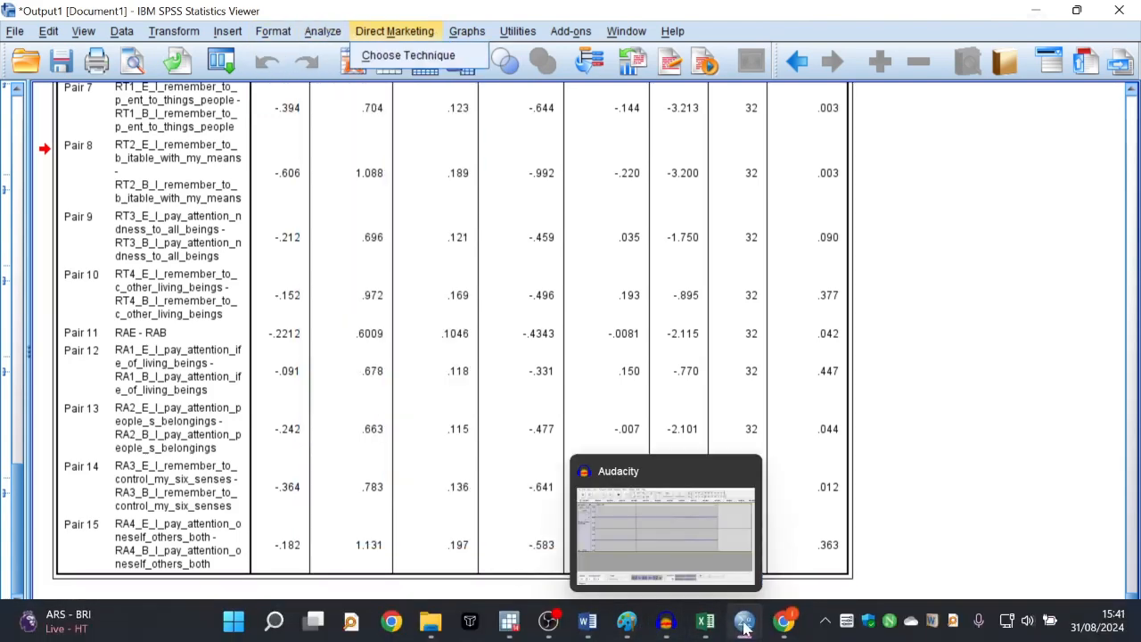
pyautogui.moveTo(744, 621)
pyautogui.click(838, 535)
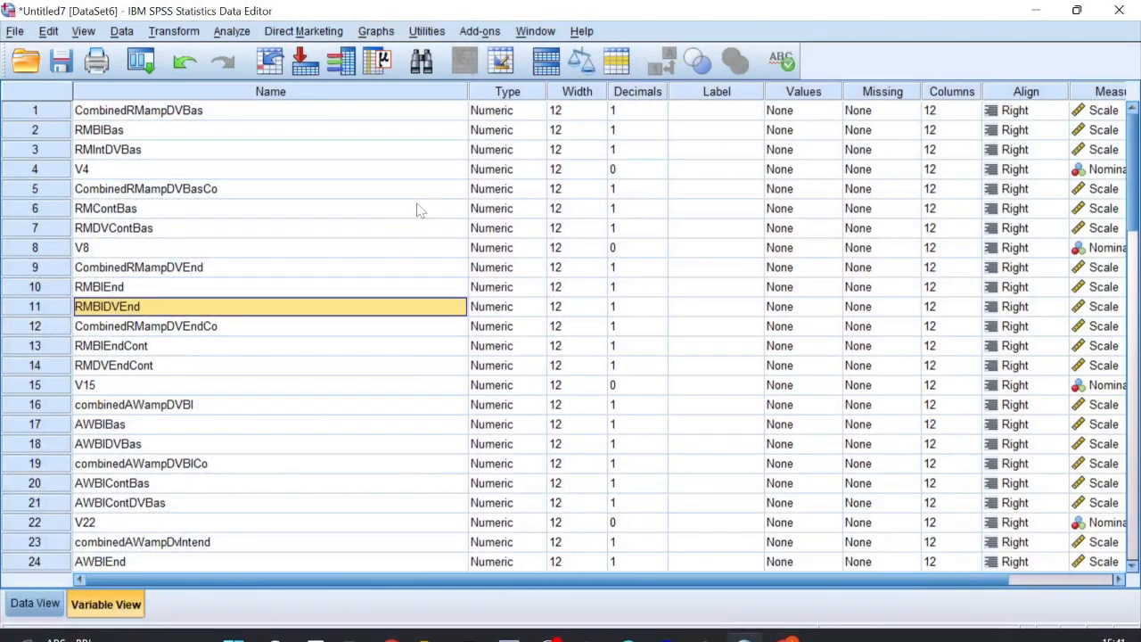
pyautogui.click(49, 605)
pyautogui.scroll(-2, 501, 297)
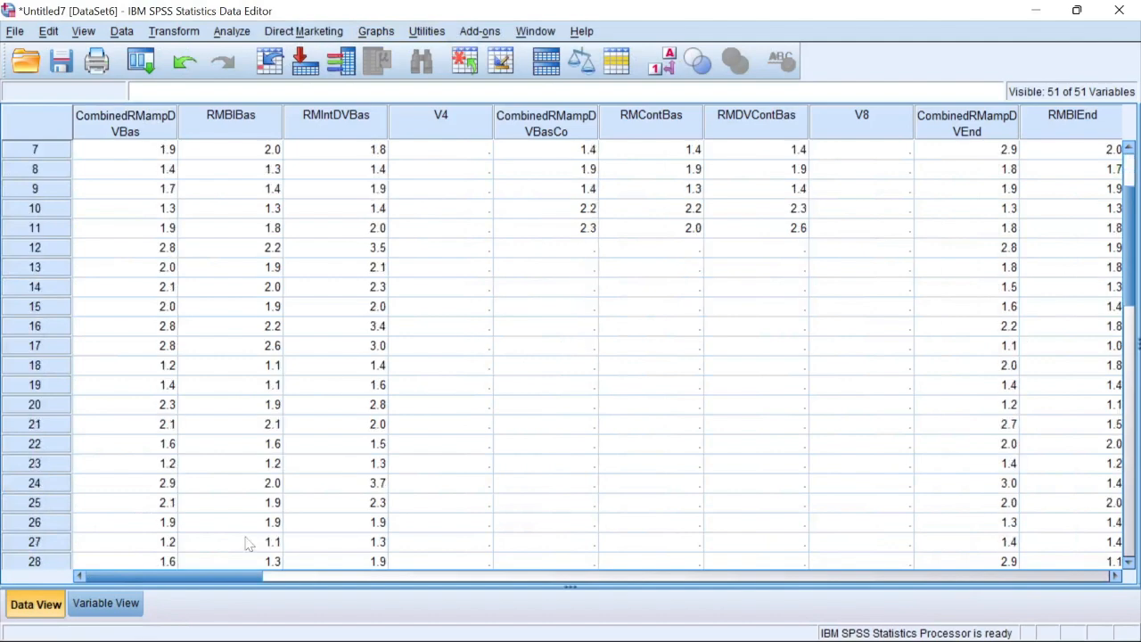
pyautogui.moveTo(197, 575)
pyautogui.mouseDown()
pyautogui.moveTo(1025, 577)
pyautogui.moveTo(974, 602)
pyautogui.moveTo(182, 578)
pyautogui.mouseUp()
pyautogui.scroll(2, 225, 529)
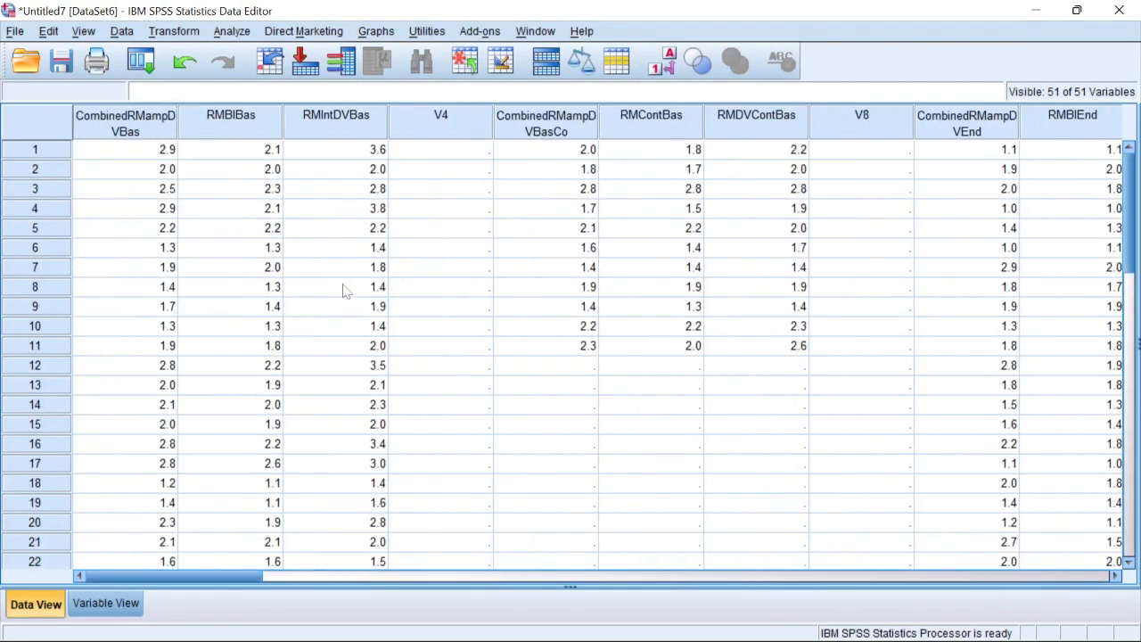
# - Start a bivariate correlation and add the intervention baseline variables RMBIBas and RMIntDVBas to the analysis
pyautogui.click(233, 33)
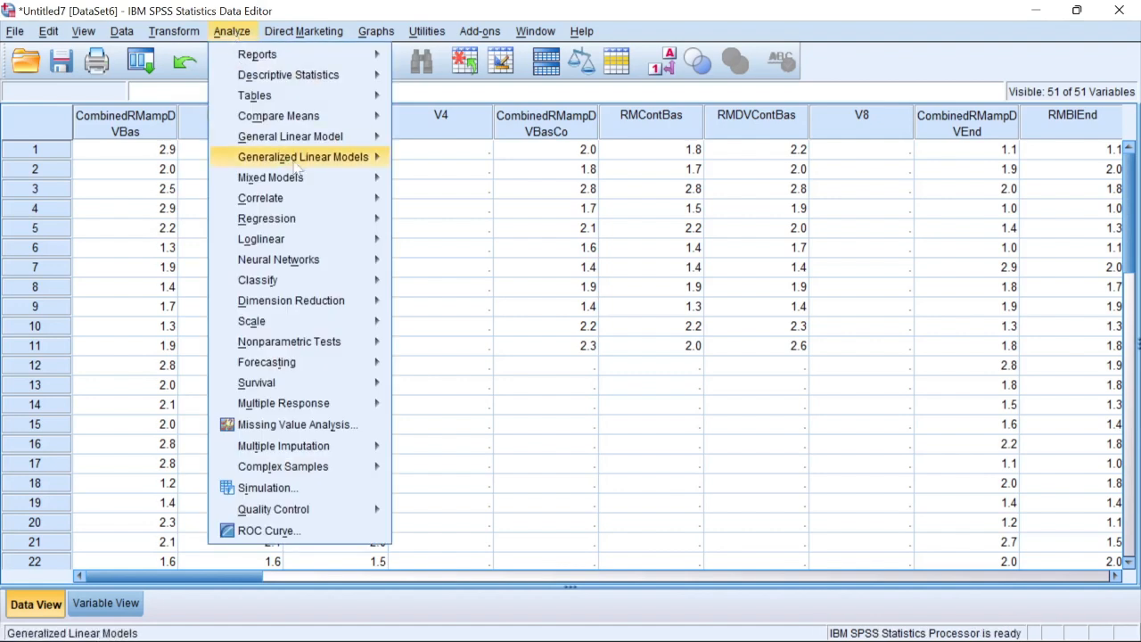
pyautogui.moveTo(319, 203)
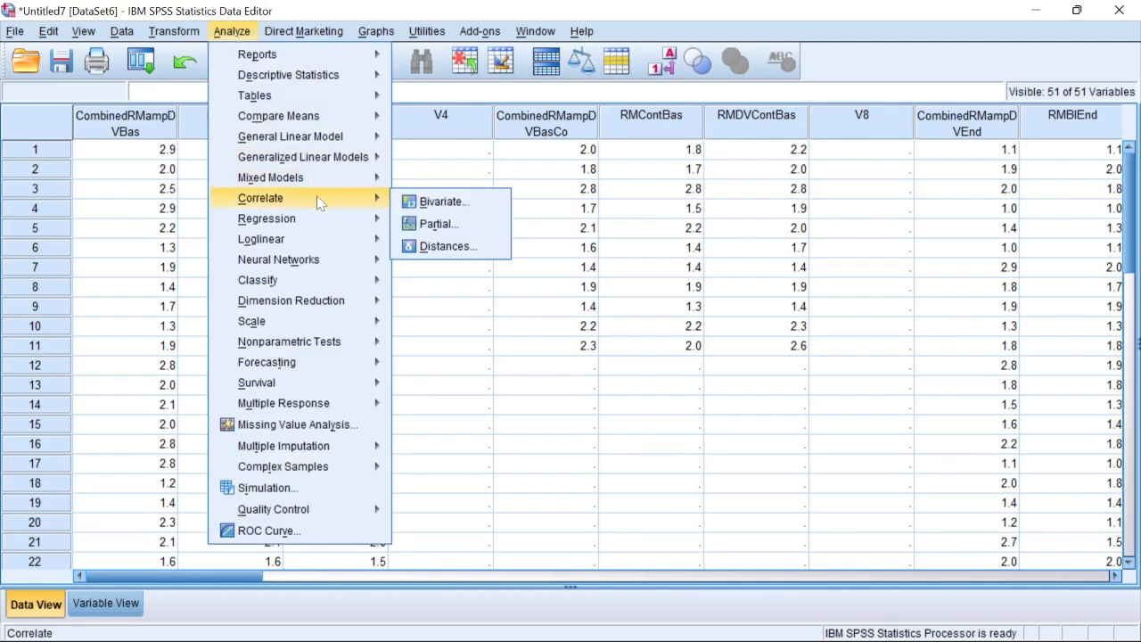
pyautogui.click(435, 203)
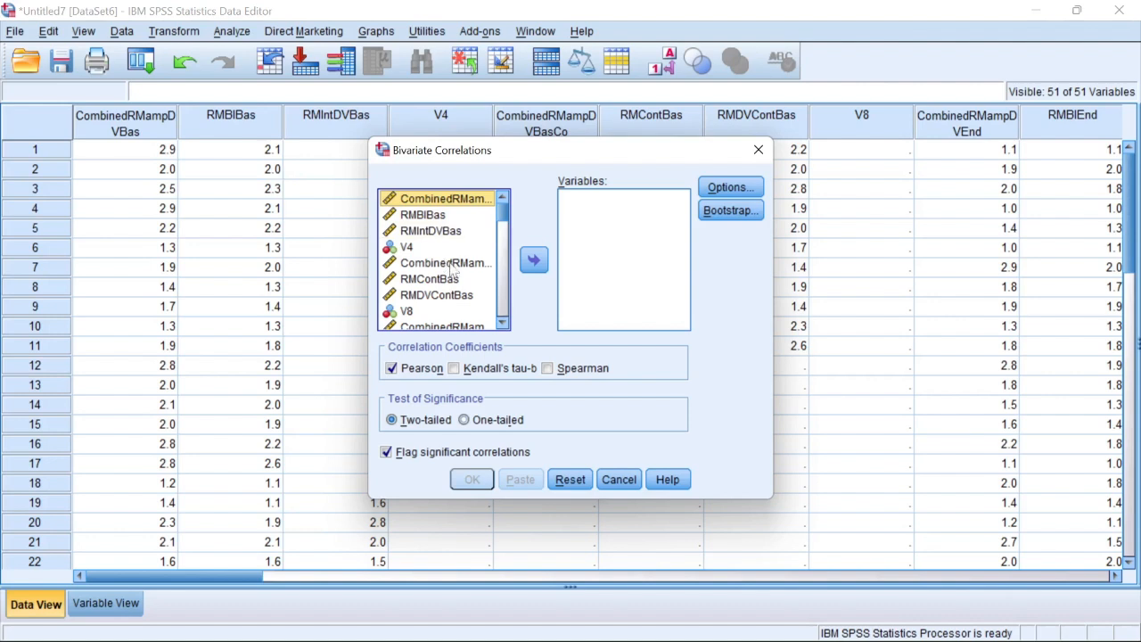
pyautogui.click(423, 217)
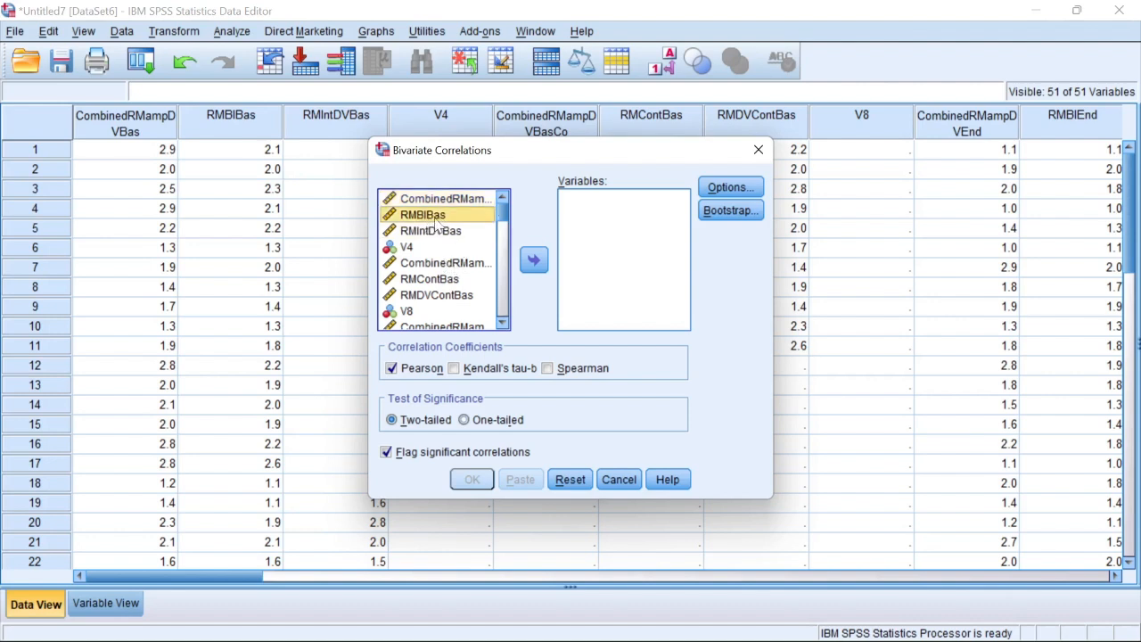
pyautogui.click(533, 259)
pyautogui.click(420, 221)
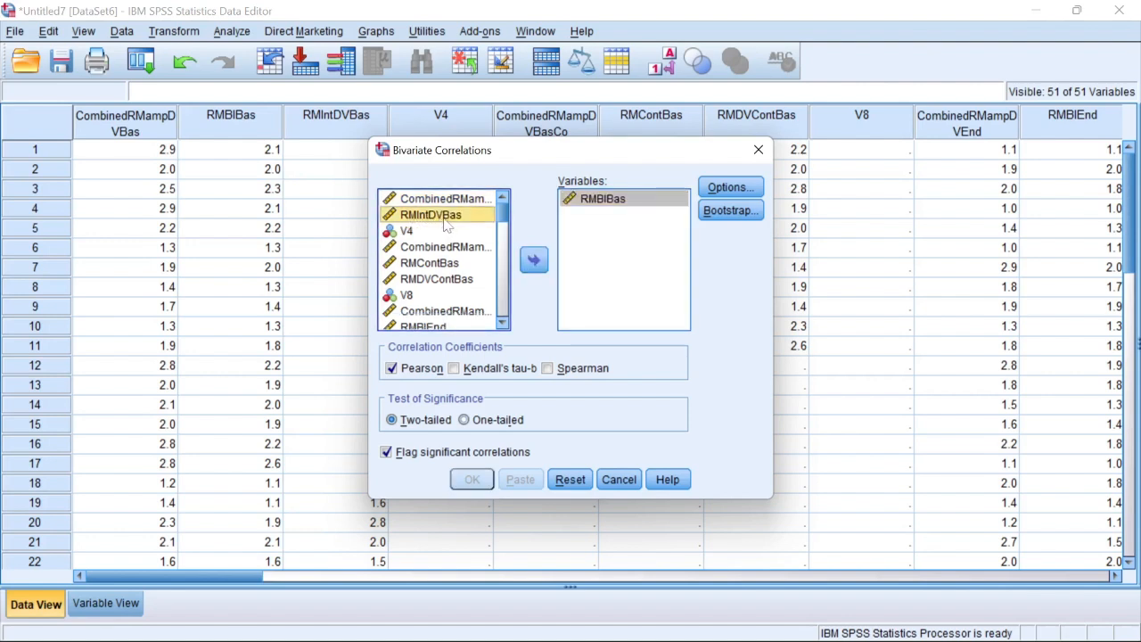
pyautogui.click(533, 259)
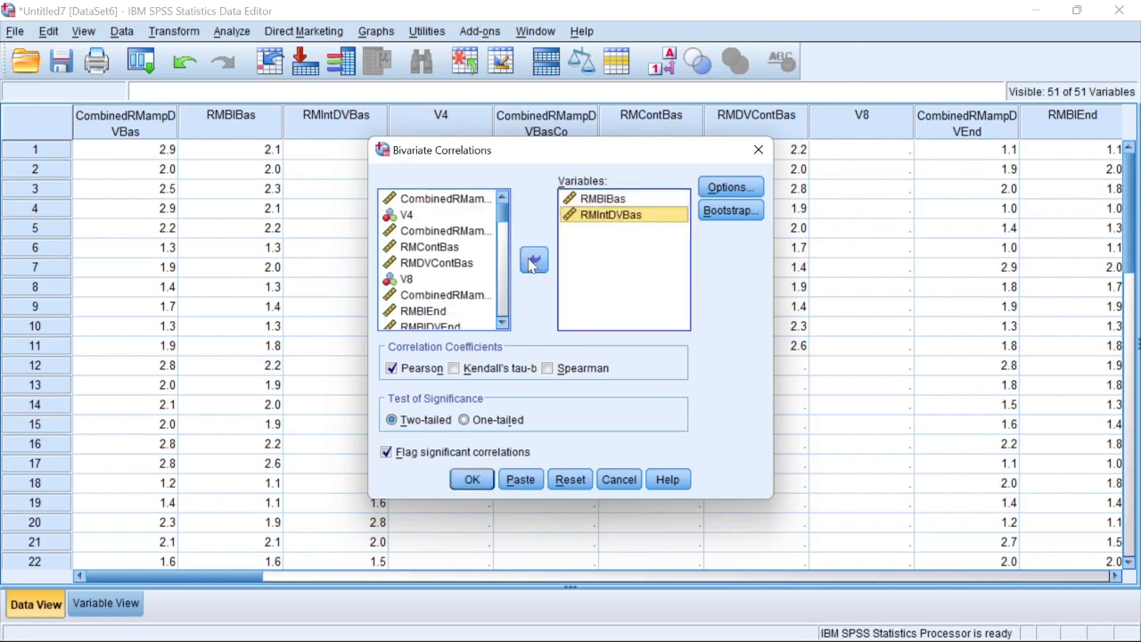
# - Add the intervention endline variables RMBIEnd and RMBIDVEnd to the variables being correlated
pyautogui.click(440, 246)
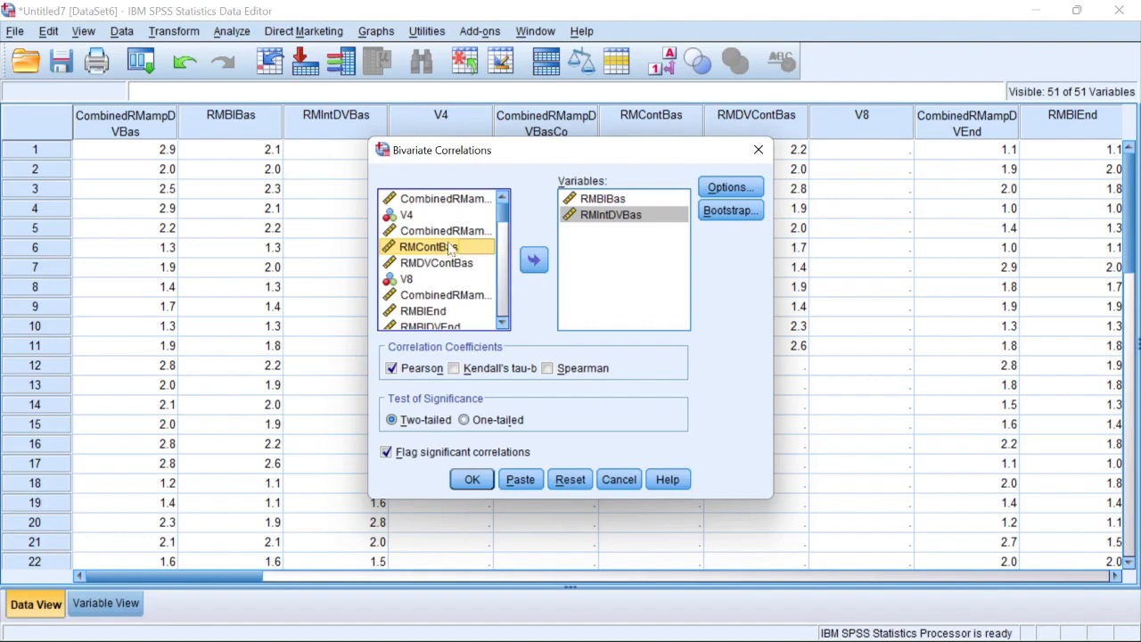
pyautogui.click(502, 324)
pyautogui.click(502, 323)
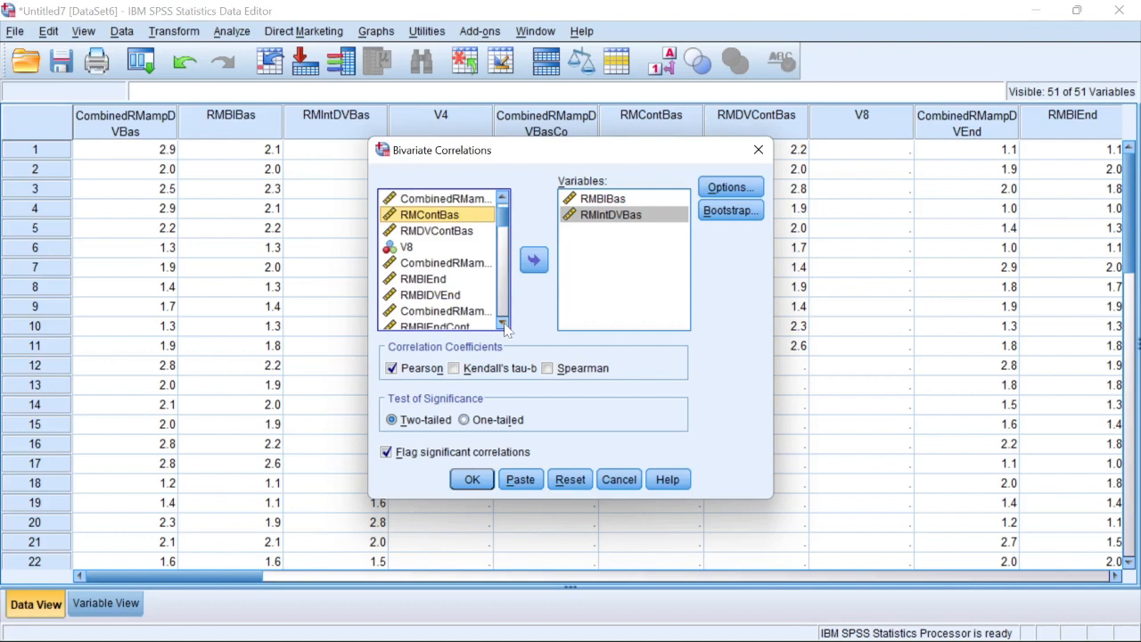
pyautogui.click(502, 323)
pyautogui.click(614, 215)
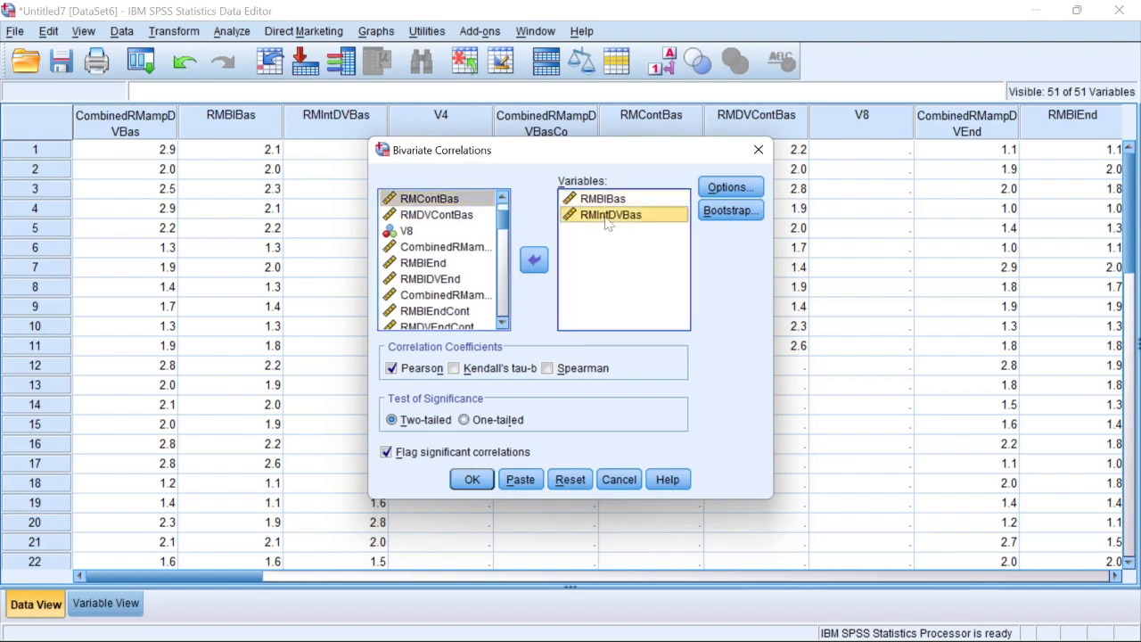
pyautogui.click(424, 265)
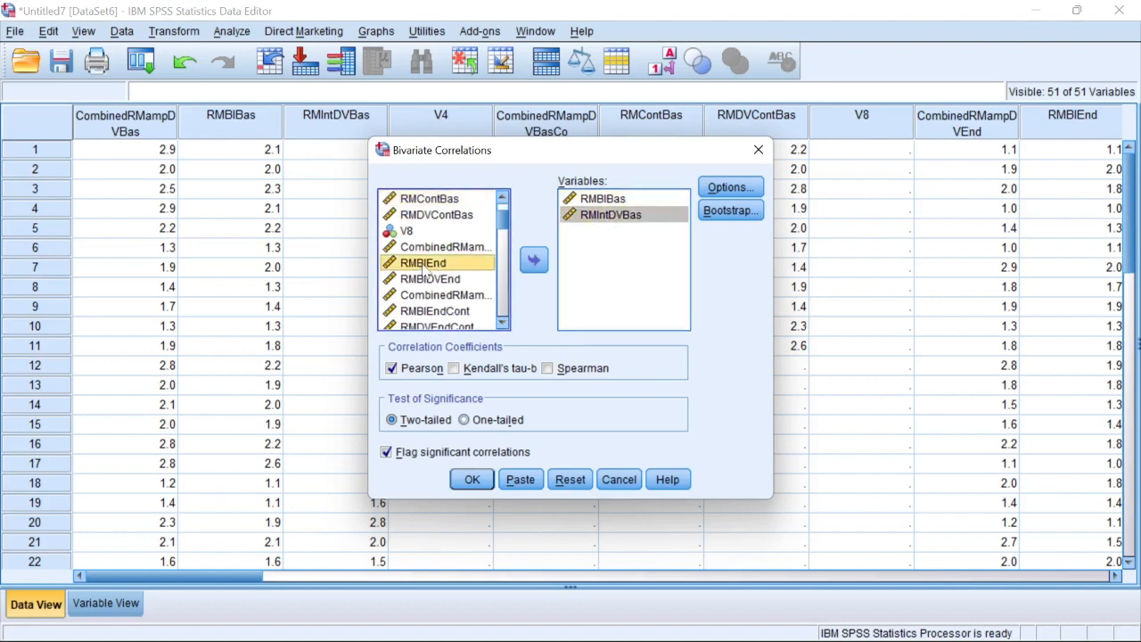
pyautogui.click(534, 260)
pyautogui.click(426, 264)
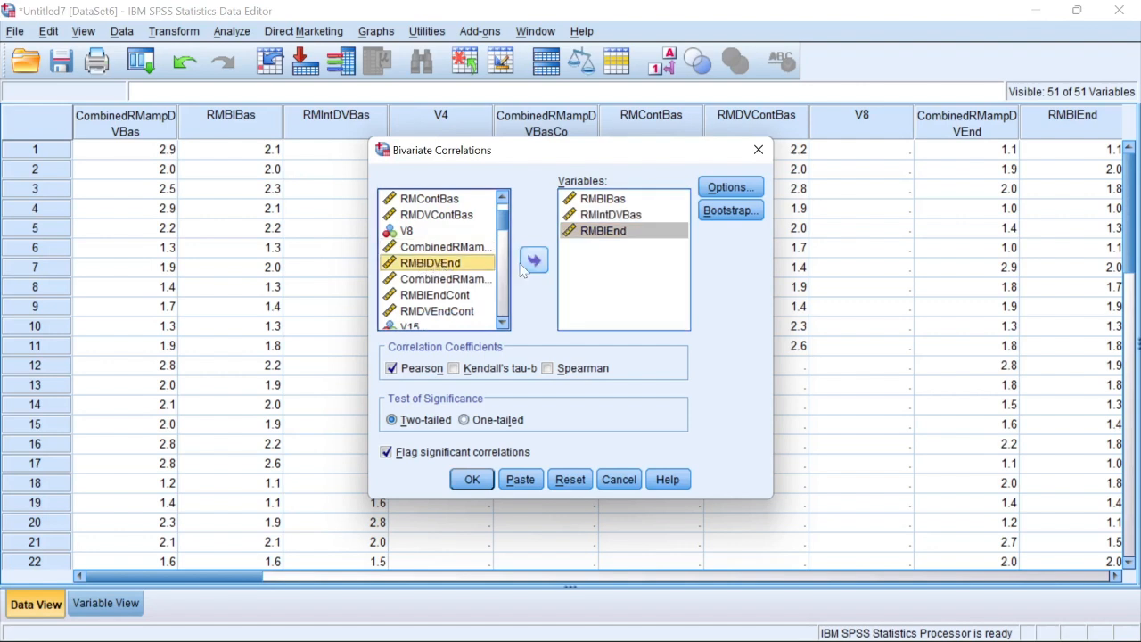
pyautogui.click(533, 259)
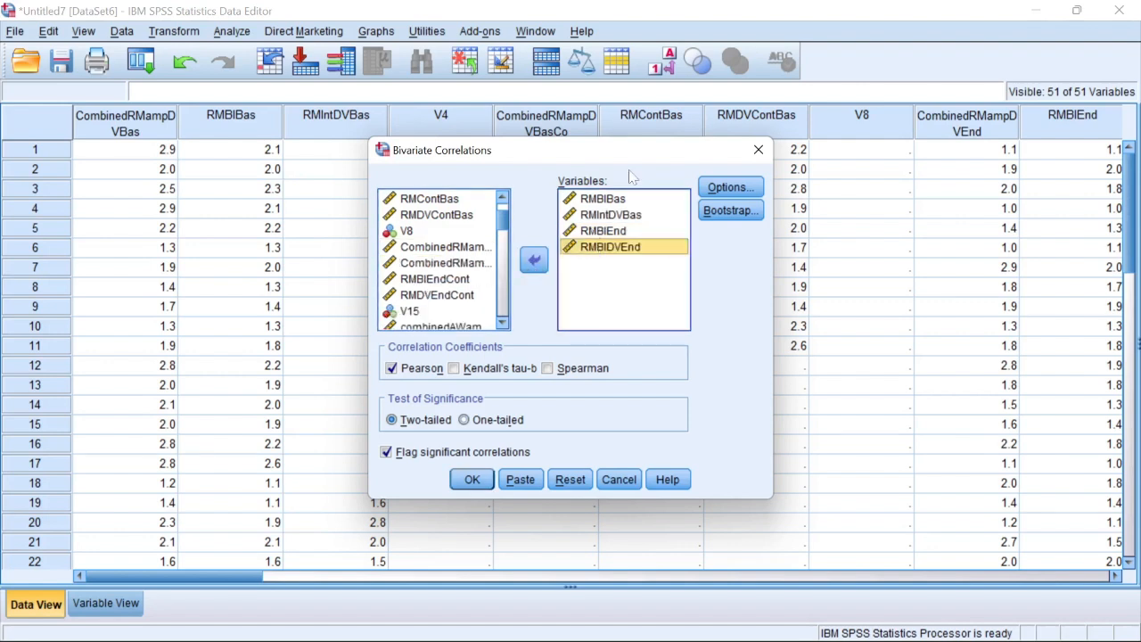
pyautogui.click(610, 215)
pyautogui.click(610, 247)
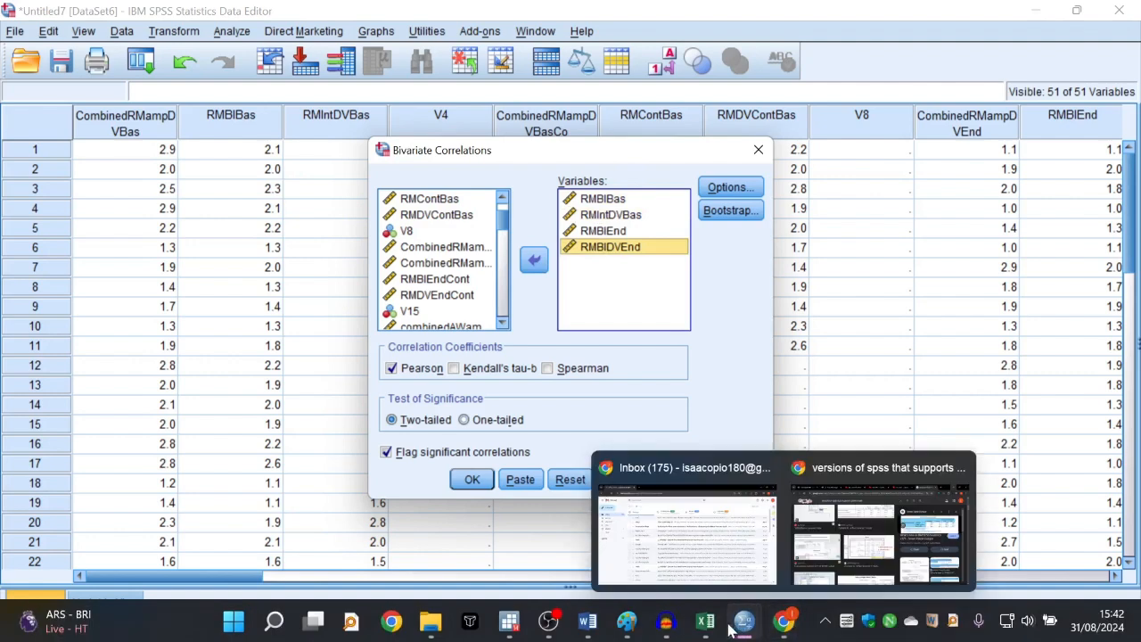
# - Switch to the write-up in Word, highlight Table 46's Intervention Group columns and its four variable labels, and return to SPSS
pyautogui.click(587, 638)
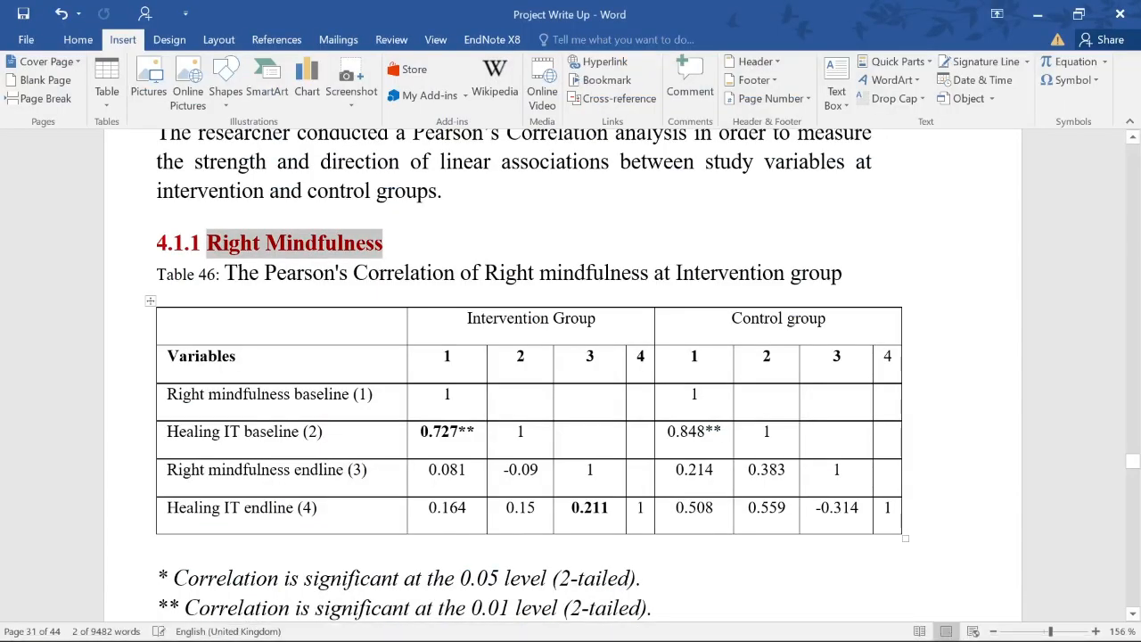
pyautogui.moveTo(471, 321); pyautogui.dragTo(639, 509)
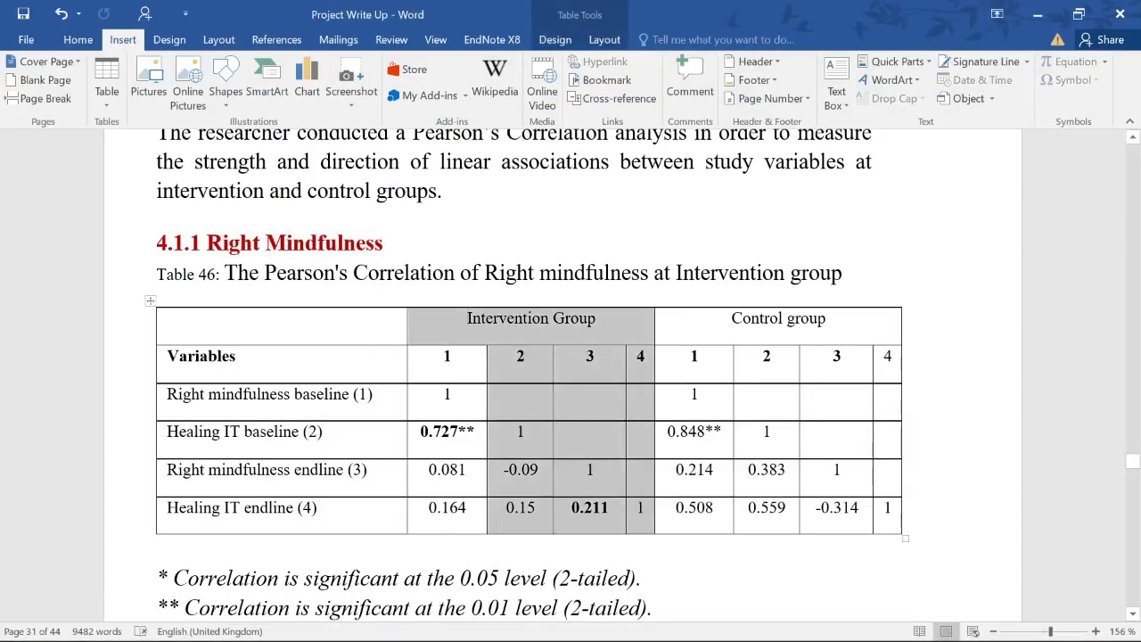
pyautogui.moveTo(206, 395)
pyautogui.mouseDown()
pyautogui.moveTo(254, 434)
pyautogui.moveTo(289, 509)
pyautogui.mouseUp()
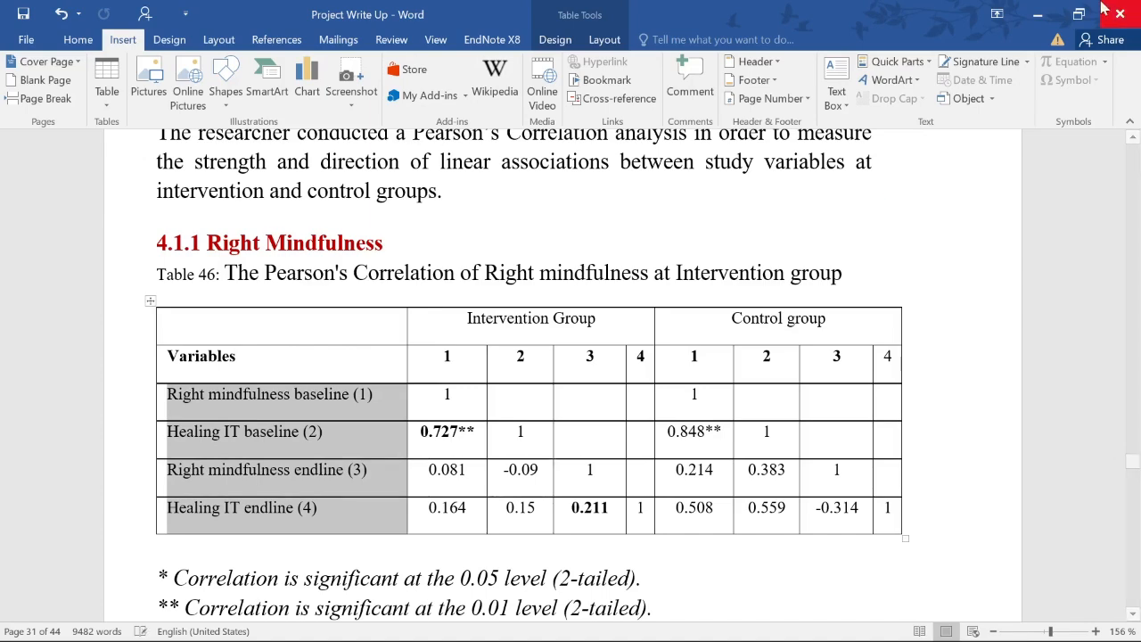
pyautogui.click(1038, 15)
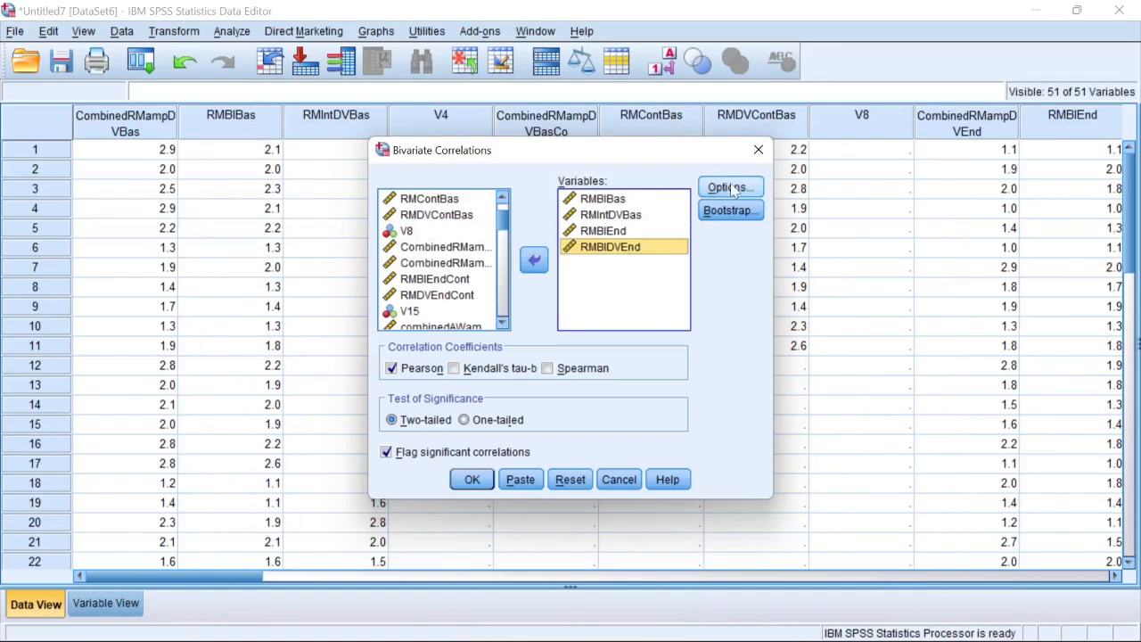
# - Review the bivariate correlation options against Table 46 in the write-up, and accept them with no extra statistics and pairwise exclusion
pyautogui.click(729, 189)
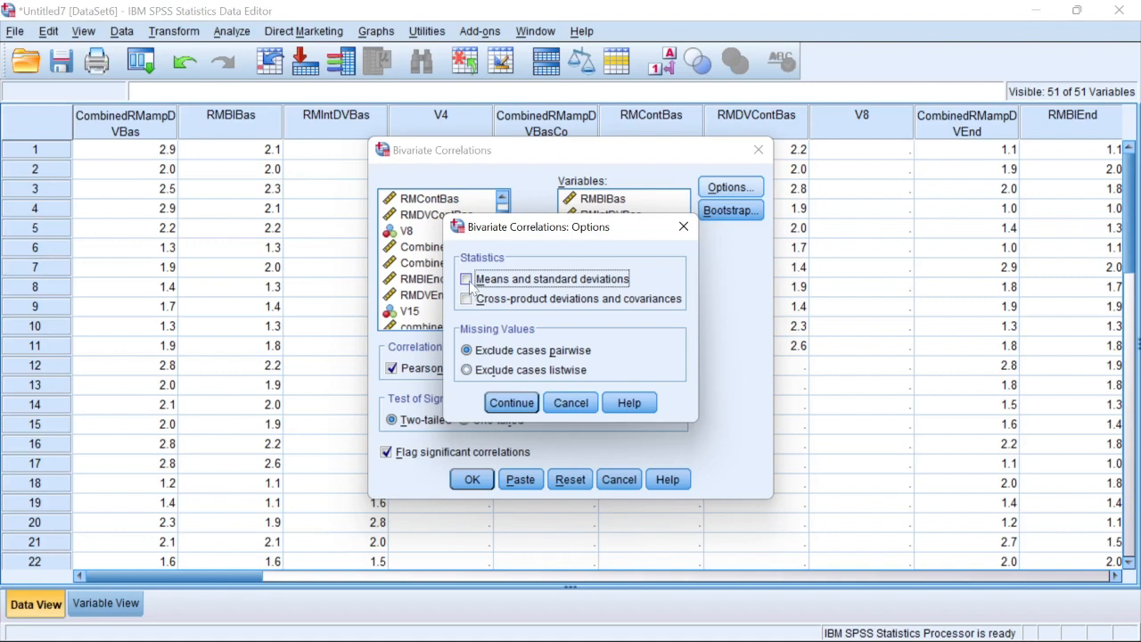
pyautogui.moveTo(749, 627)
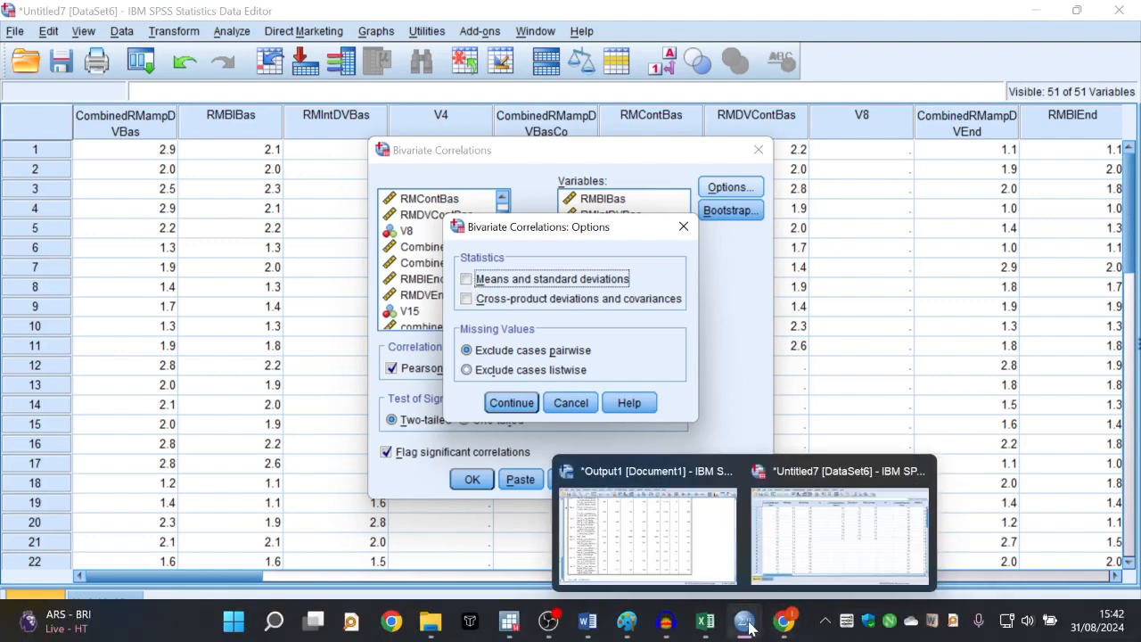
pyautogui.moveTo(584, 618)
pyautogui.click(581, 560)
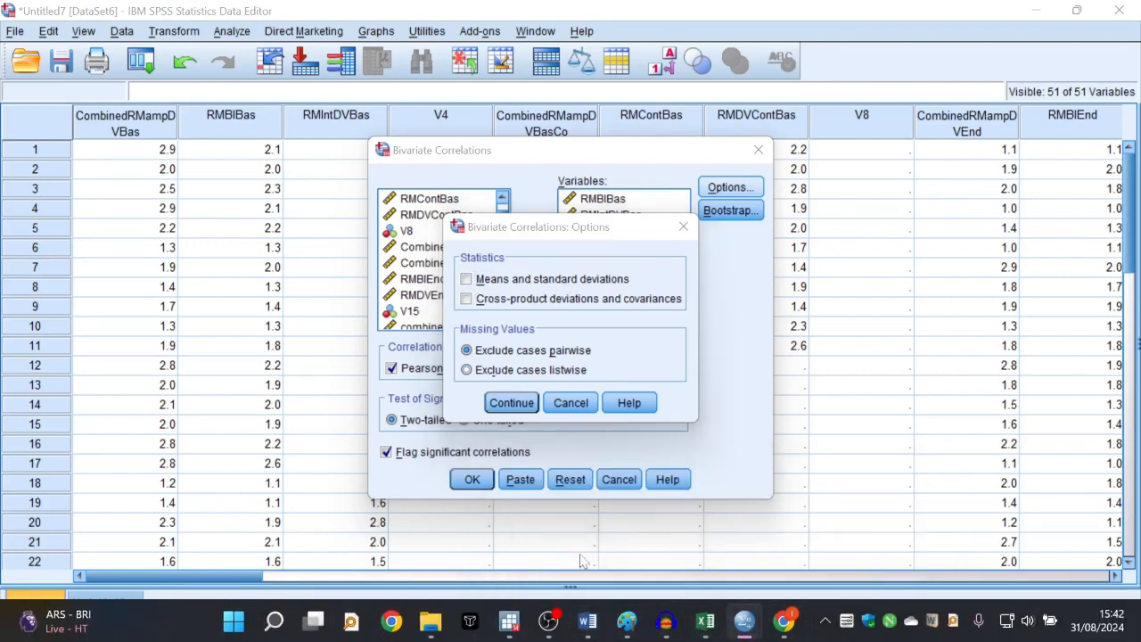
pyautogui.scroll(-3, 533, 484)
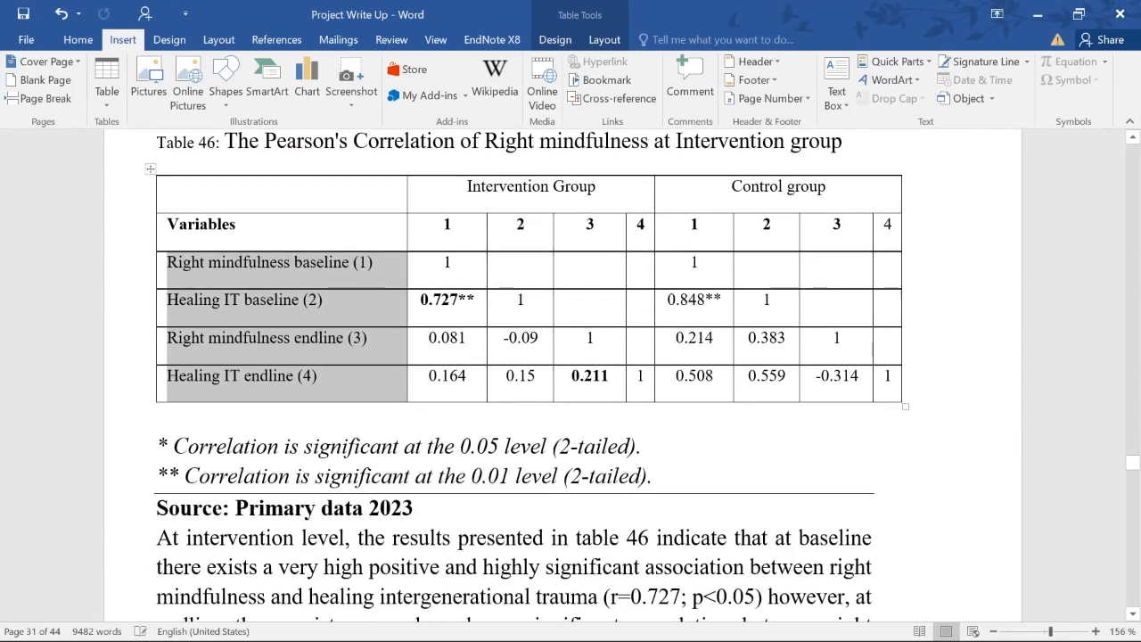
pyautogui.moveTo(429, 305); pyautogui.dragTo(459, 304)
pyautogui.click(540, 338)
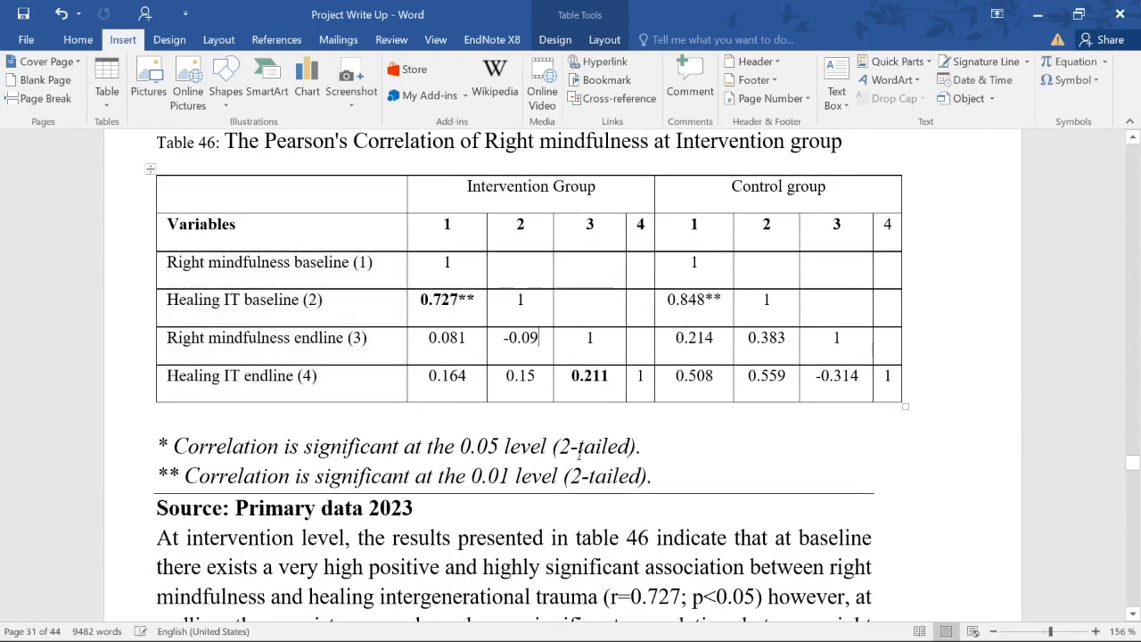
pyautogui.click(1038, 14)
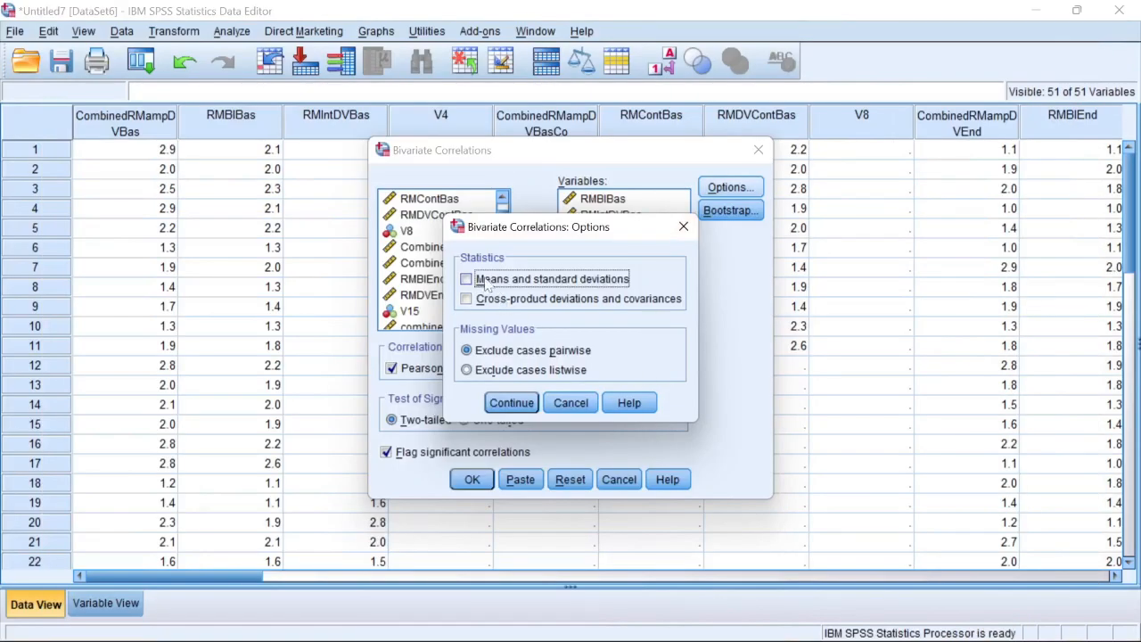
pyautogui.click(516, 405)
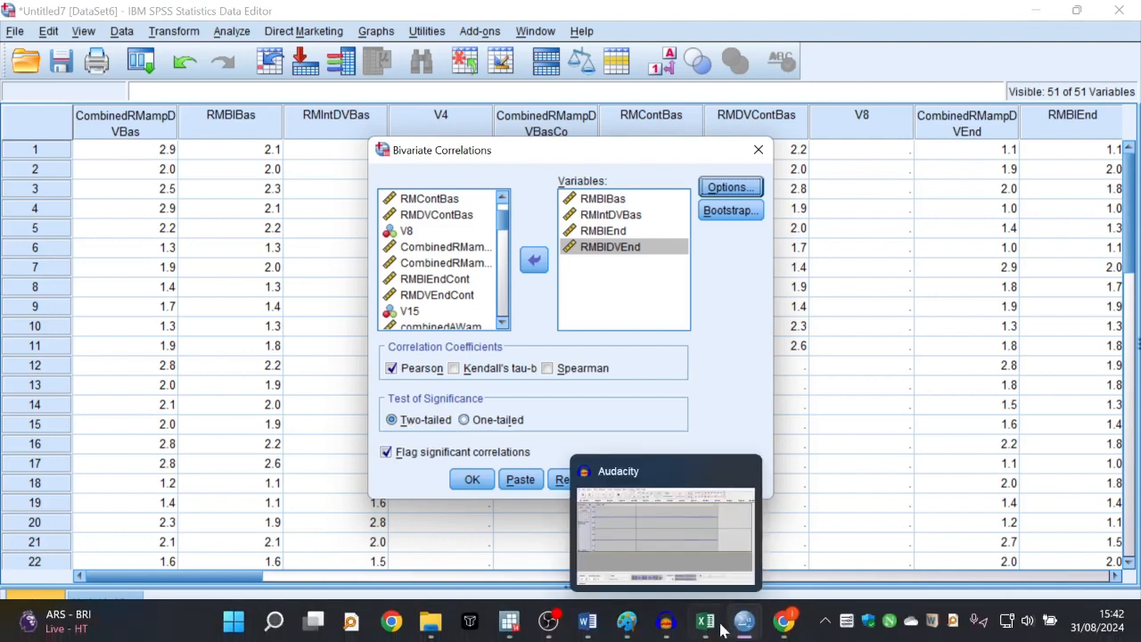
# - Check Table 46 in Word once more and run the two-tailed Pearson correlation on the four intervention variables in SPSS
pyautogui.click(590, 623)
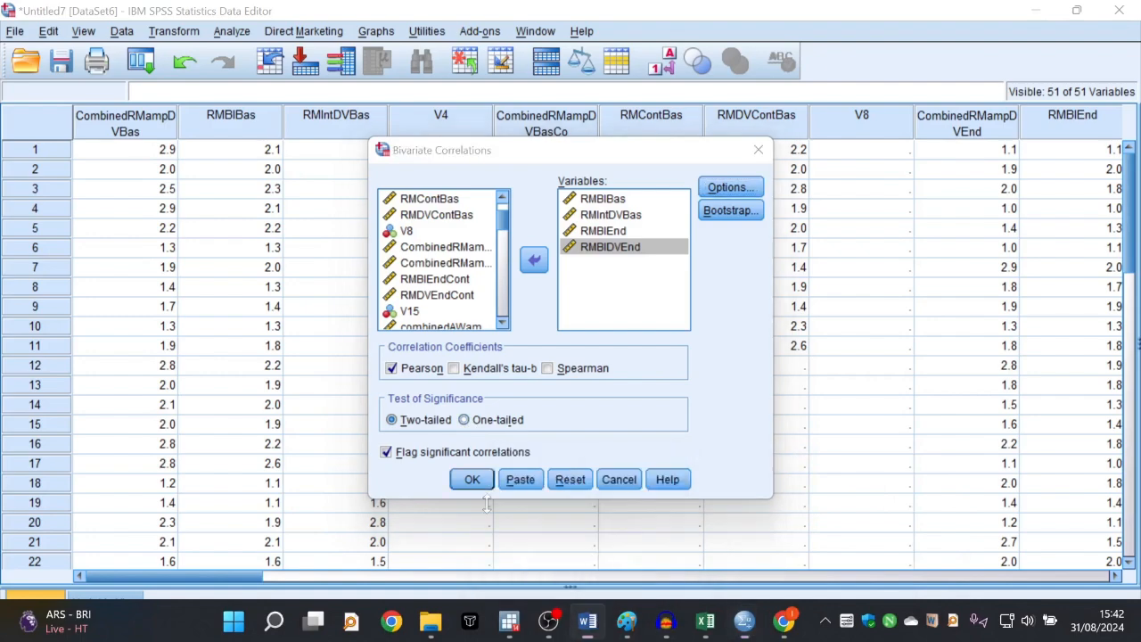
pyautogui.click(1037, 14)
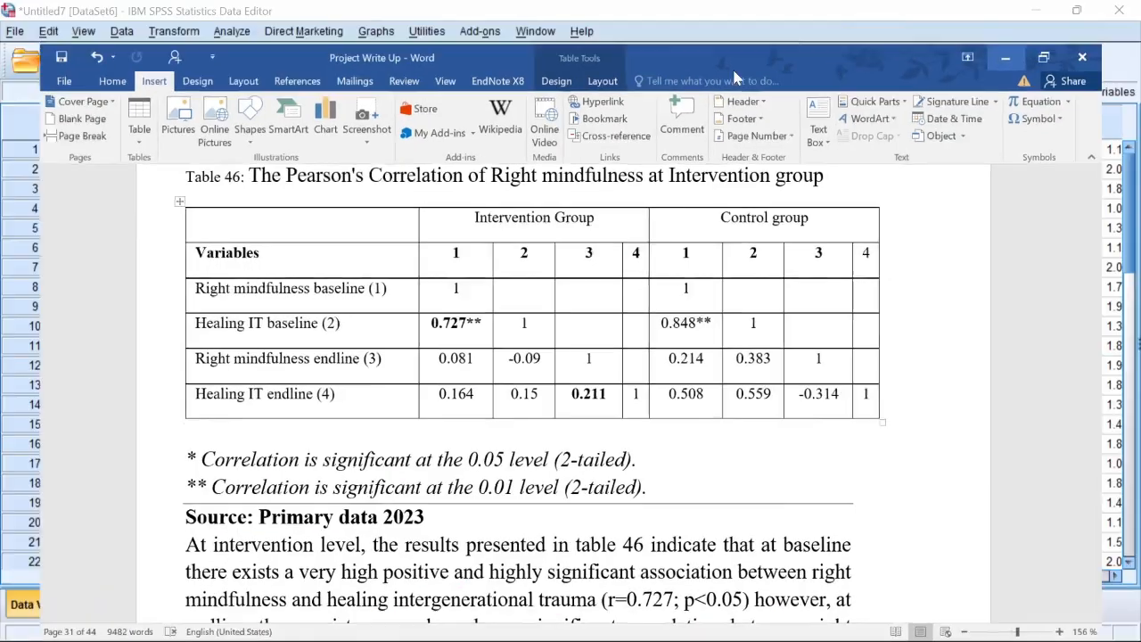
pyautogui.click(472, 480)
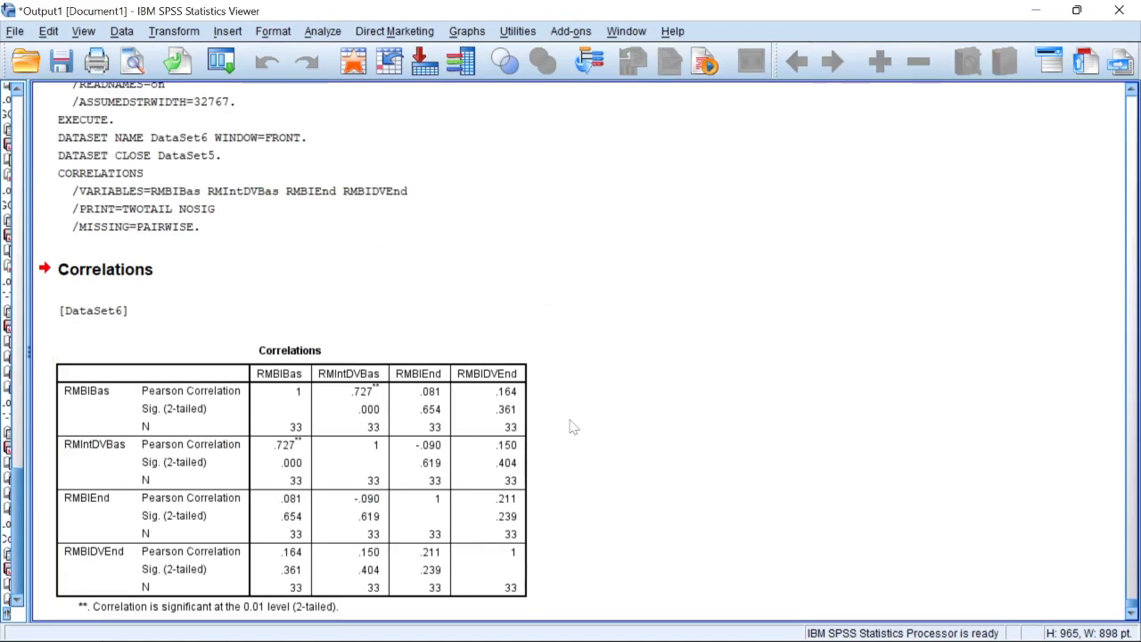
# - Place the SPSS output side by side with the Word write-up, showing the full correlation table next to Table 46's Intervention Group columns
pyautogui.press('super+Right')
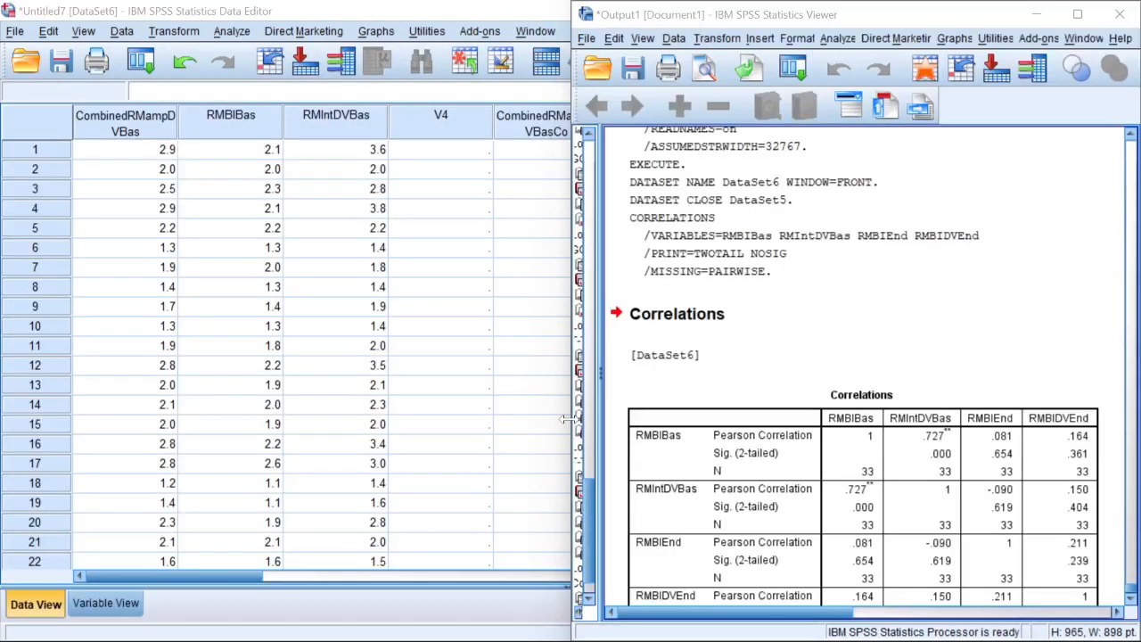
pyautogui.click(281, 116)
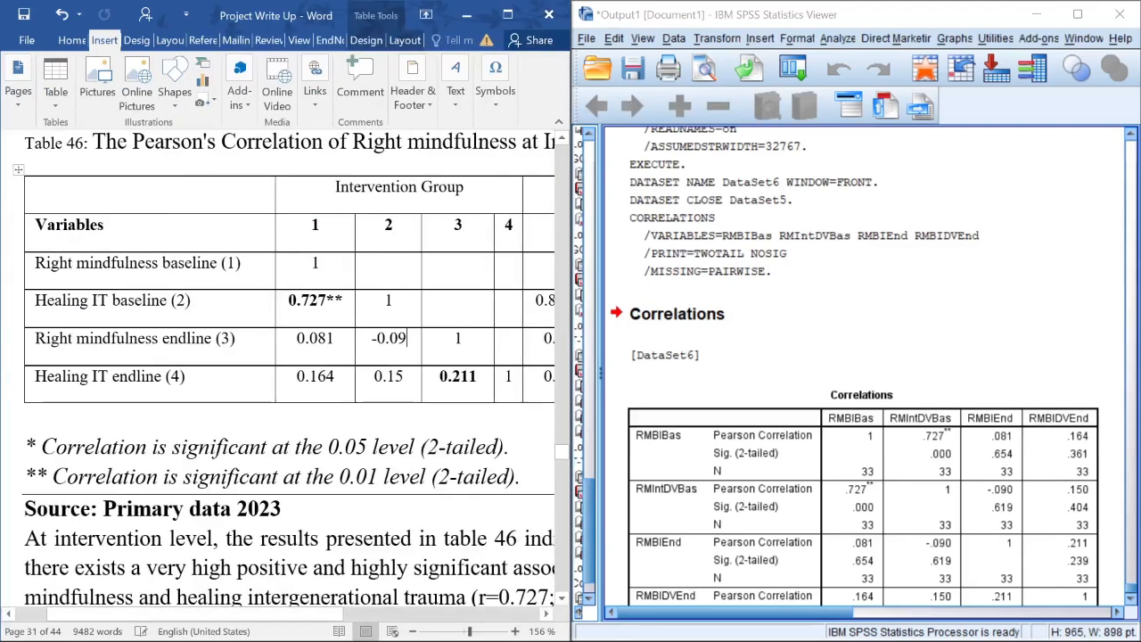
pyautogui.moveTo(334, 189); pyautogui.dragTo(509, 378)
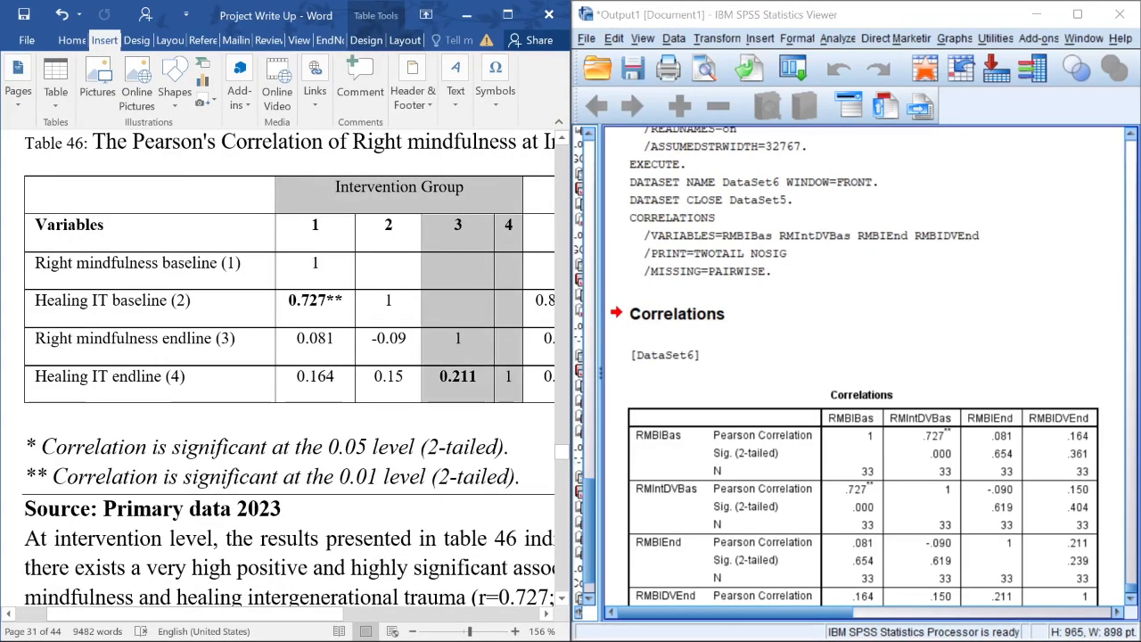
pyautogui.scroll(-2, 1094, 390)
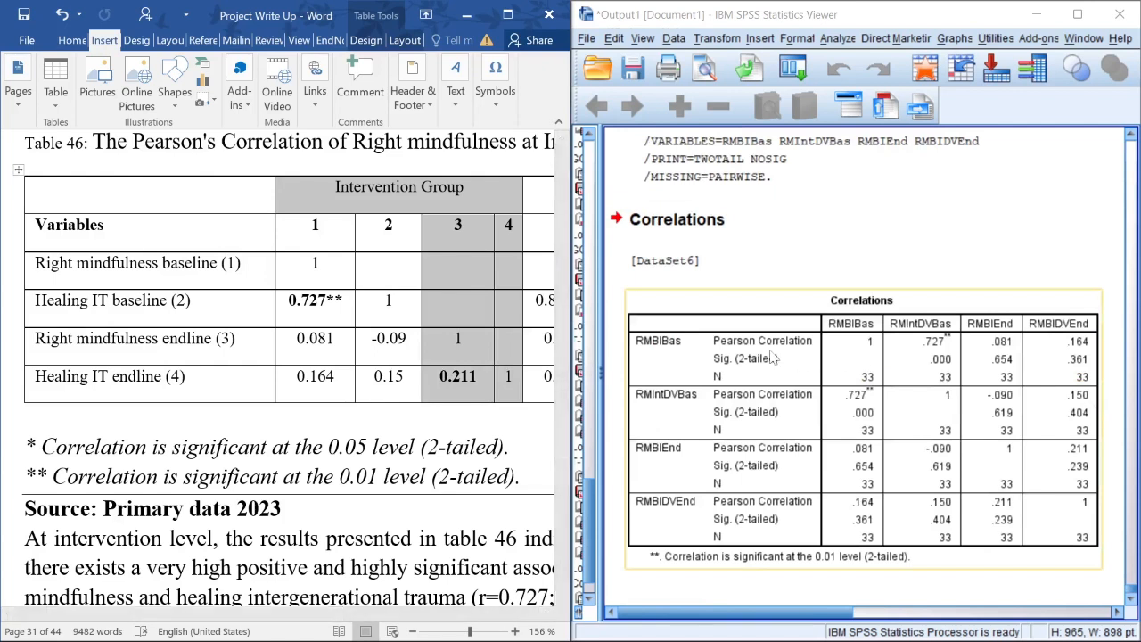
# - Highlight Table 46's four variable labels one by one and match each to its row in the SPSS correlation table
pyautogui.moveTo(36, 263); pyautogui.dragTo(220, 263)
pyautogui.click(647, 350)
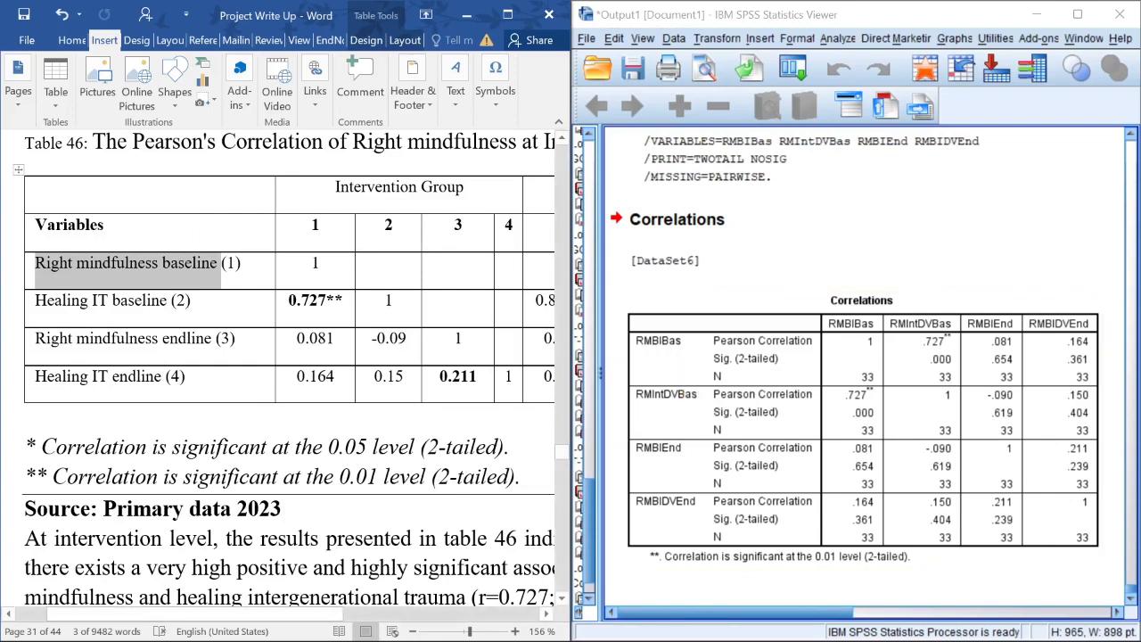
pyautogui.moveTo(36, 301); pyautogui.dragTo(191, 302)
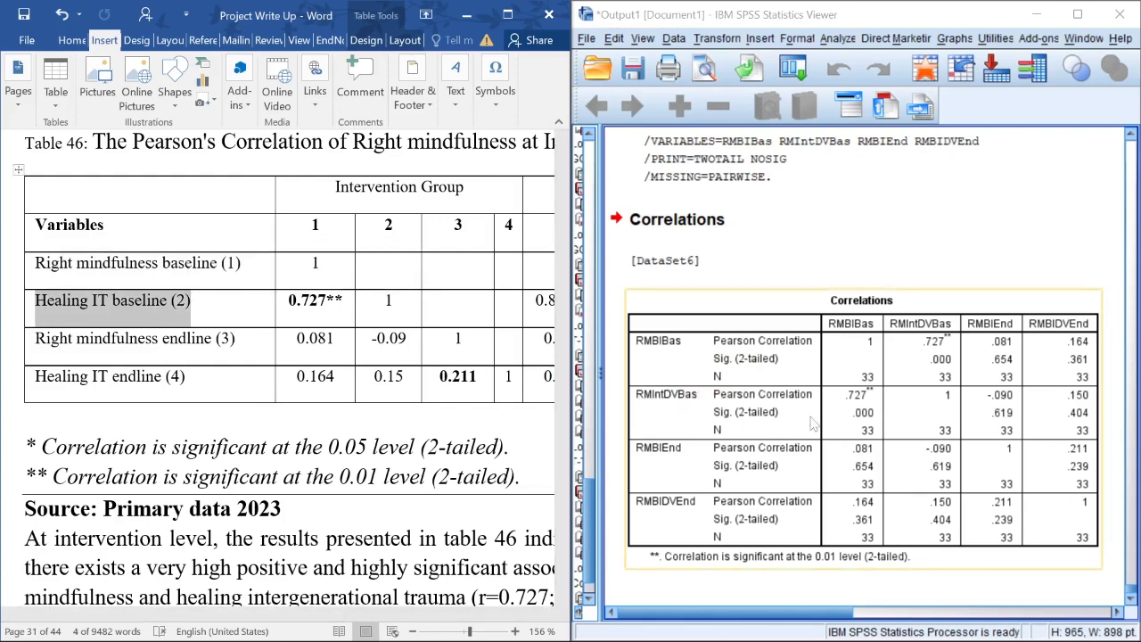
pyautogui.moveTo(35, 339); pyautogui.dragTo(230, 339)
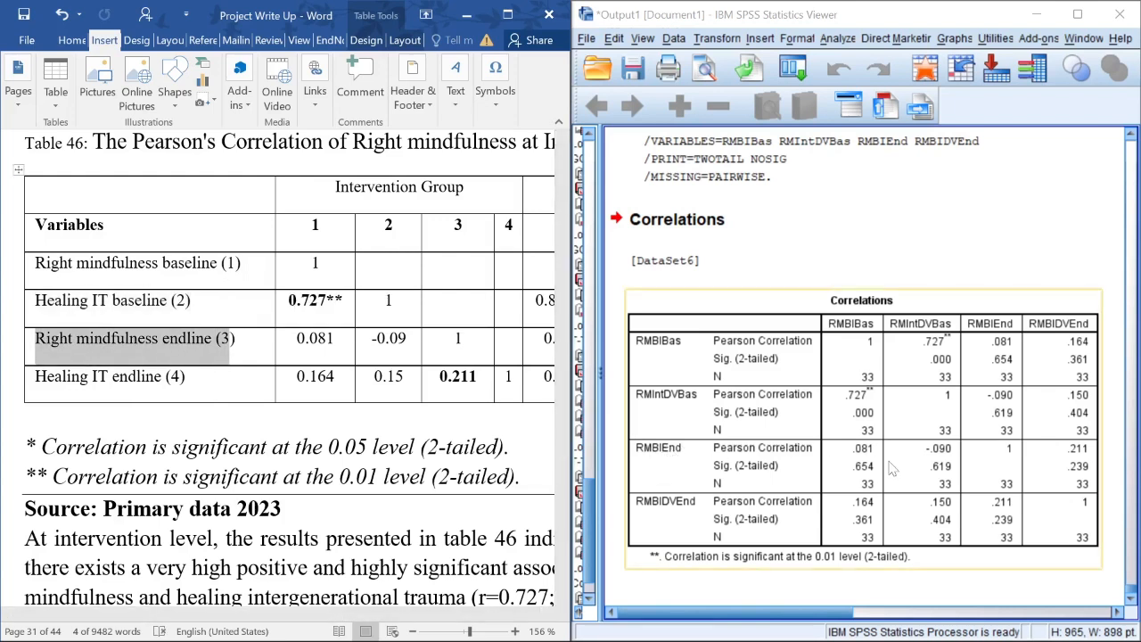
pyautogui.moveTo(35, 377); pyautogui.dragTo(185, 377)
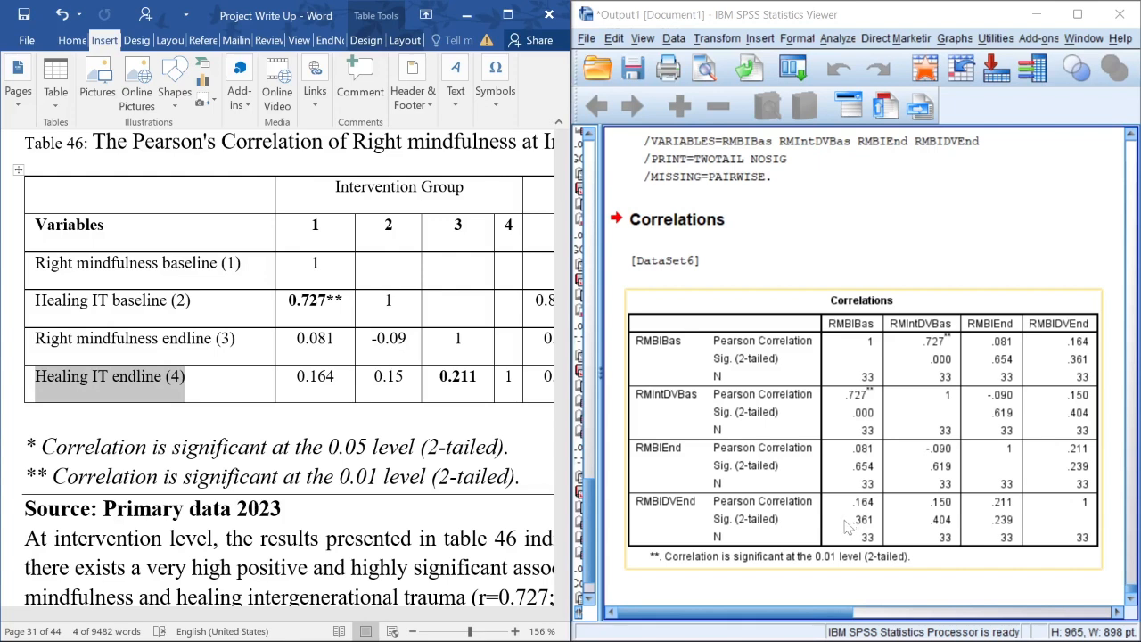
# - Compare Table 46's coefficient between right mindfulness baseline and healing IT baseline, including its significance stars, with the SPSS output
pyautogui.click(312, 301)
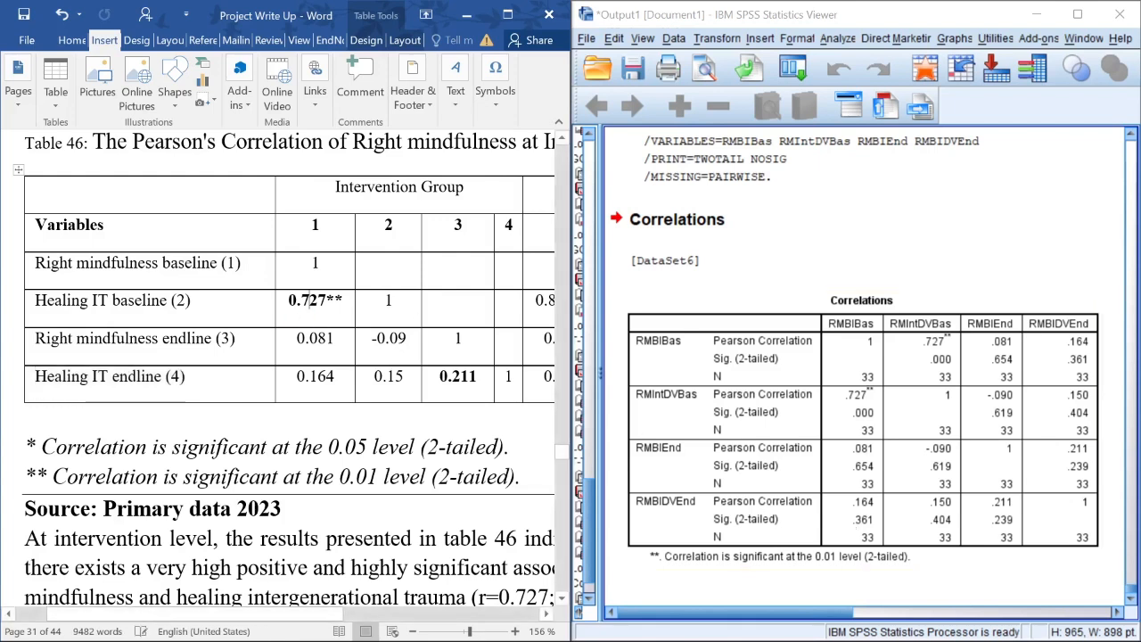
pyautogui.moveTo(162, 263); pyautogui.dragTo(315, 224)
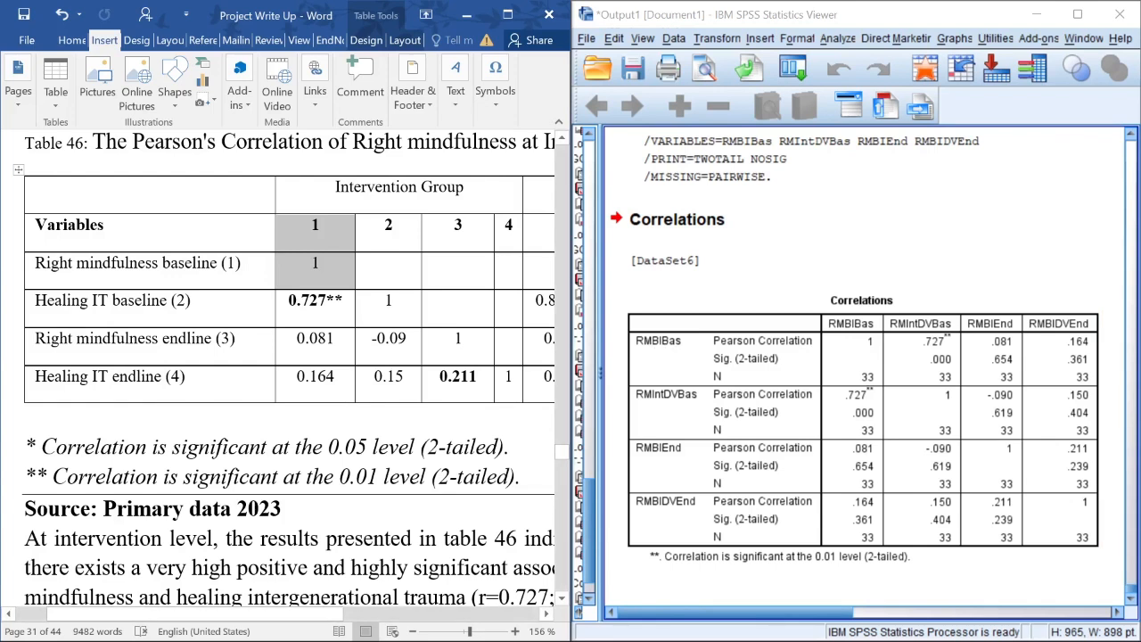
pyautogui.click(32, 302)
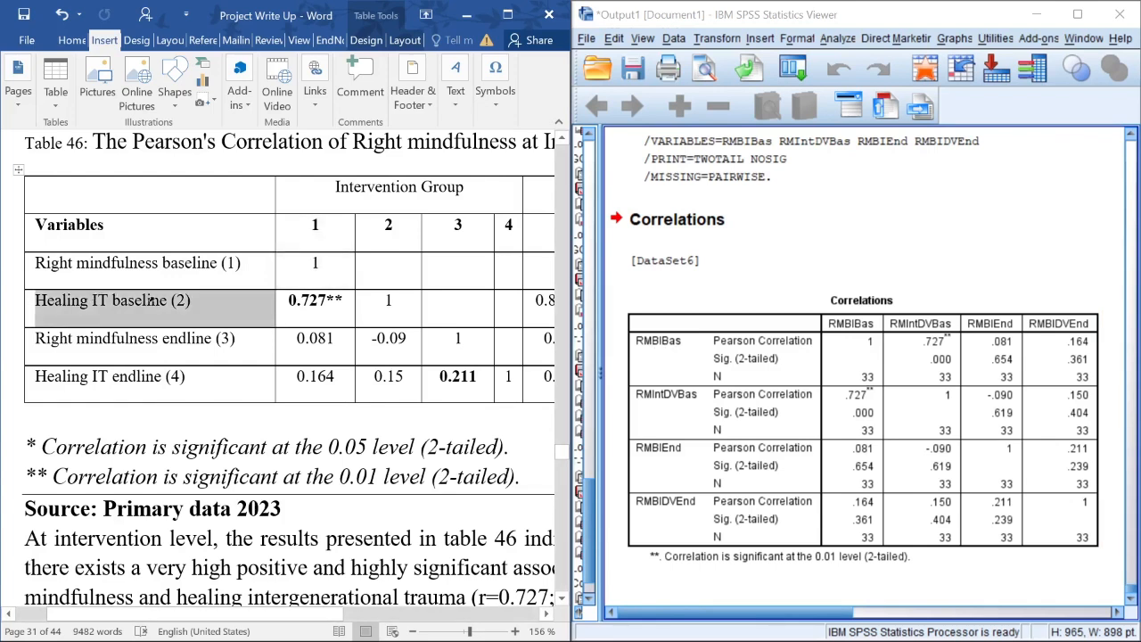
pyautogui.moveTo(314, 301); pyautogui.dragTo(315, 228)
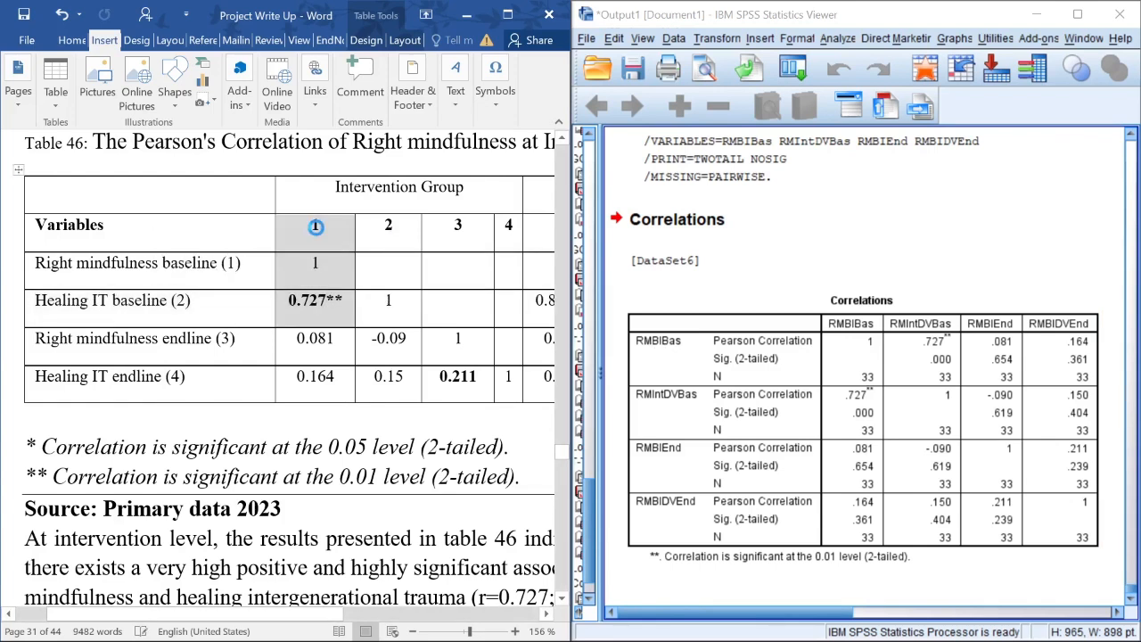
pyautogui.click(320, 225)
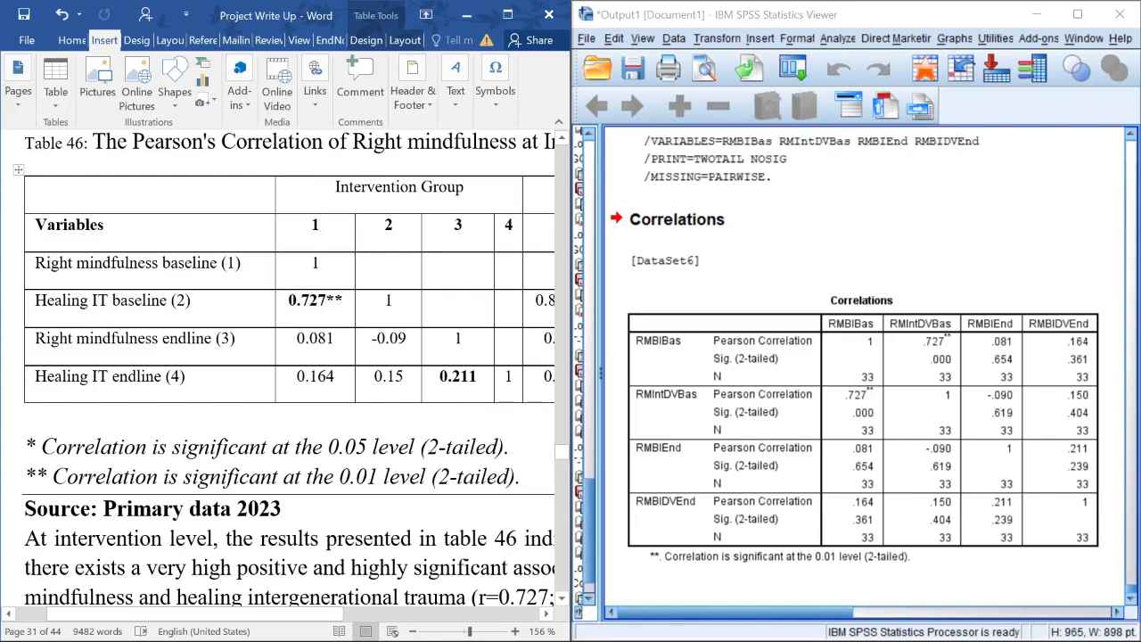
pyautogui.click(291, 301)
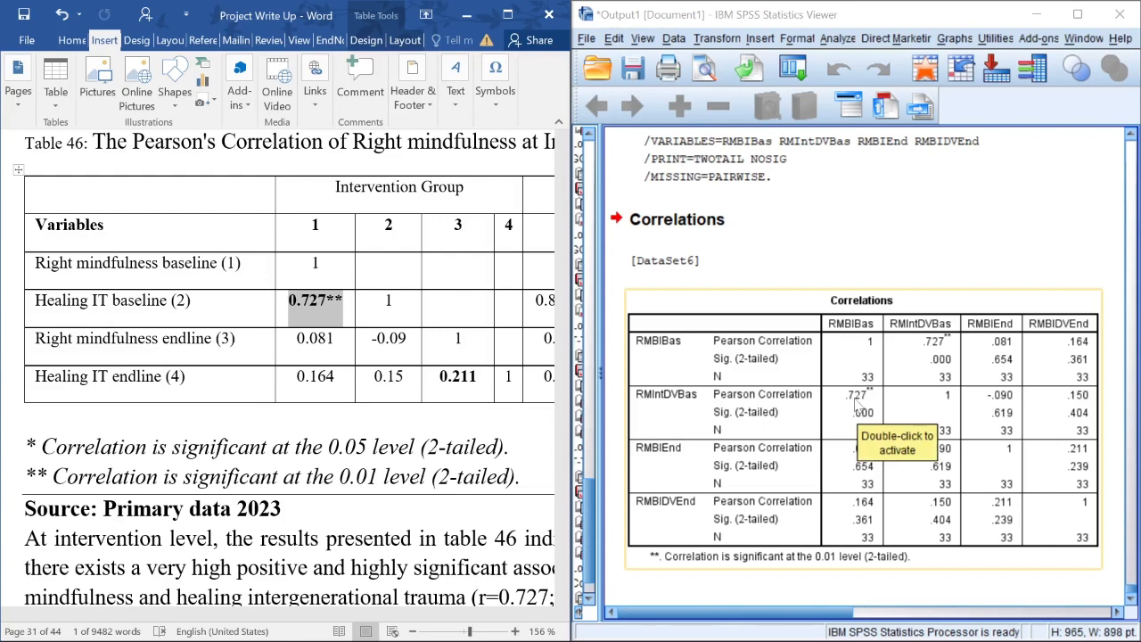
pyautogui.doubleClick(305, 304)
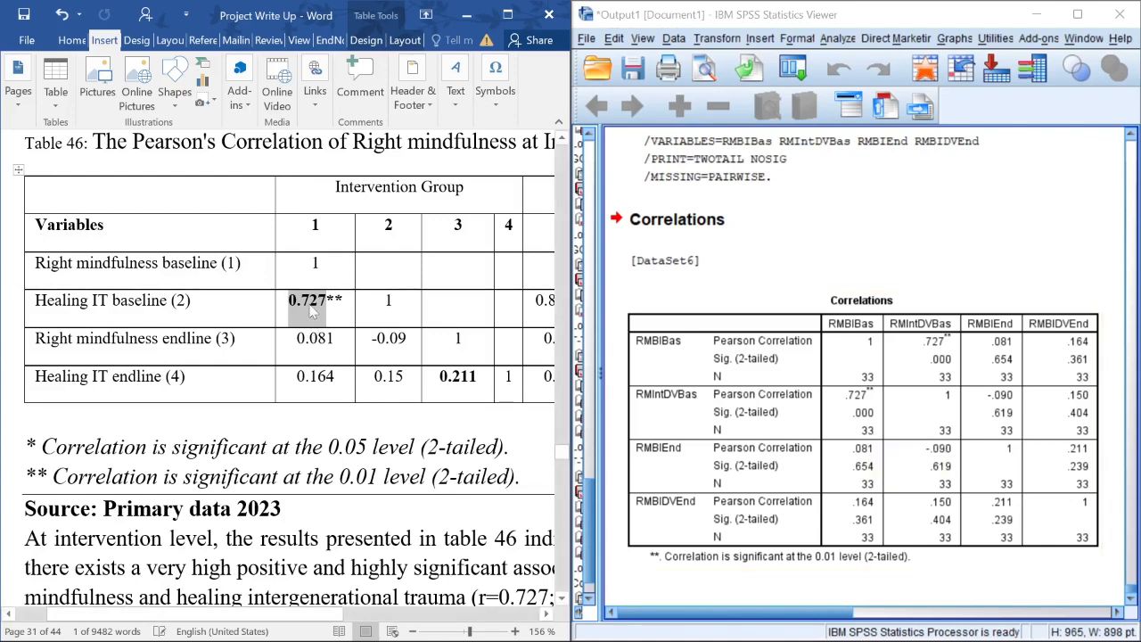
pyautogui.moveTo(289, 302); pyautogui.dragTo(343, 302)
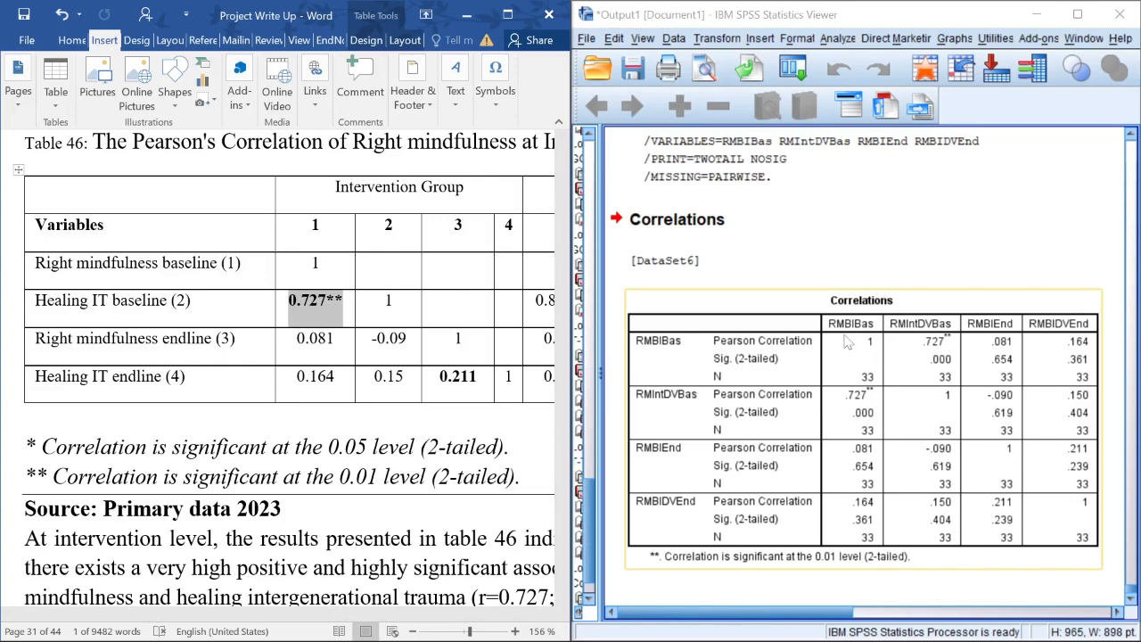
# - Check Table 46's remaining Intervention Group coefficients, including the endline rows and the diagonal, against the SPSS correlation table
pyautogui.click(920, 392)
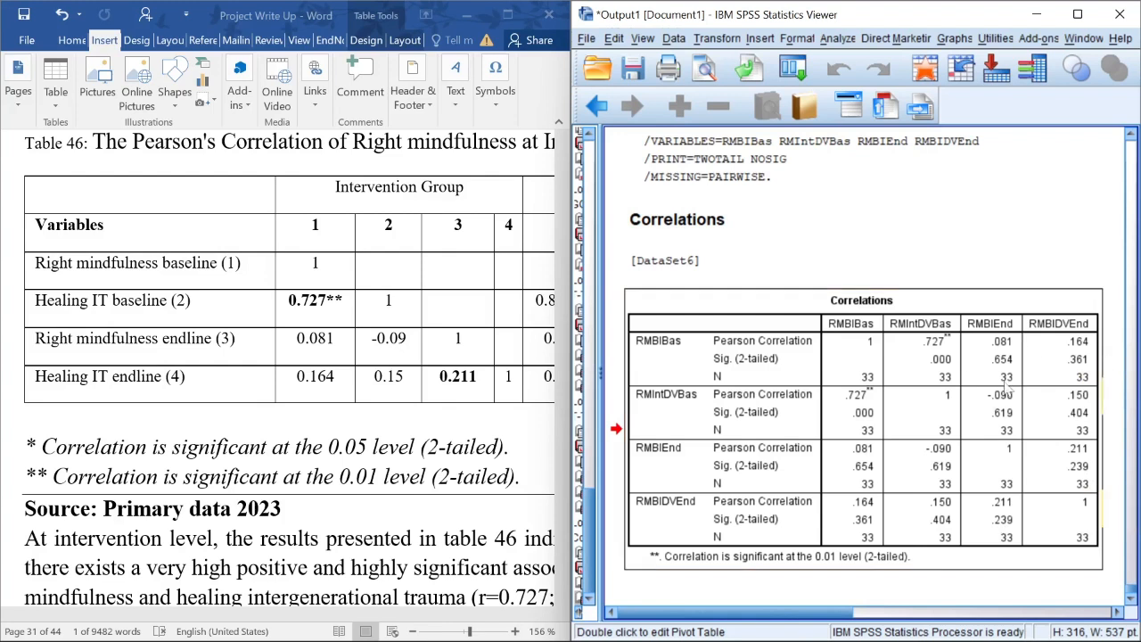
pyautogui.click(419, 285)
pyautogui.click(389, 263)
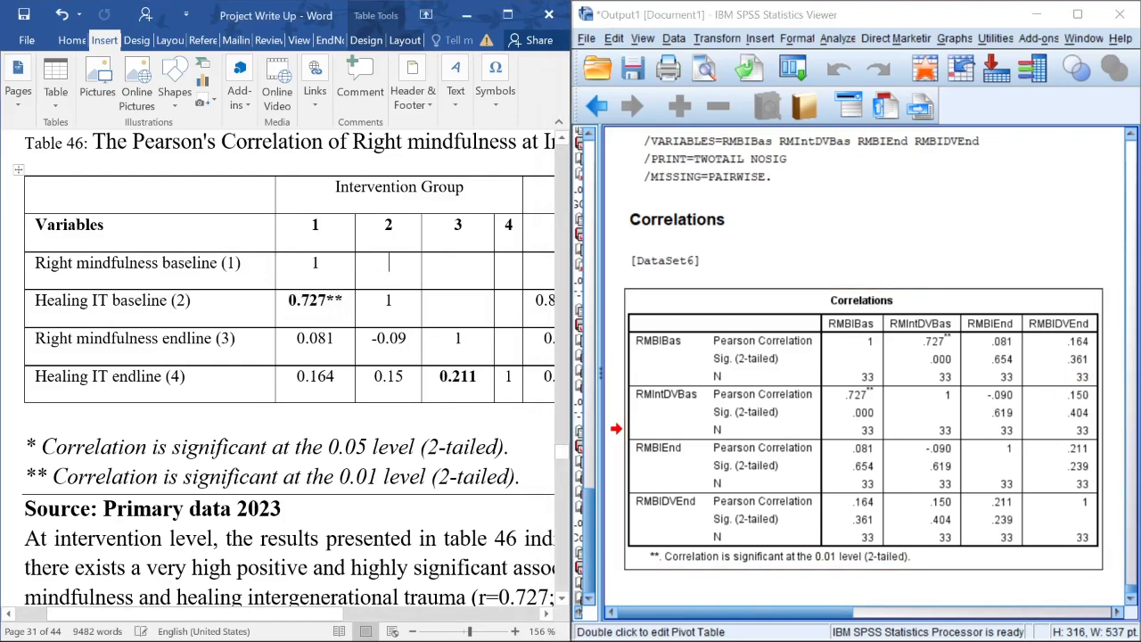
pyautogui.moveTo(295, 269); pyautogui.dragTo(459, 393)
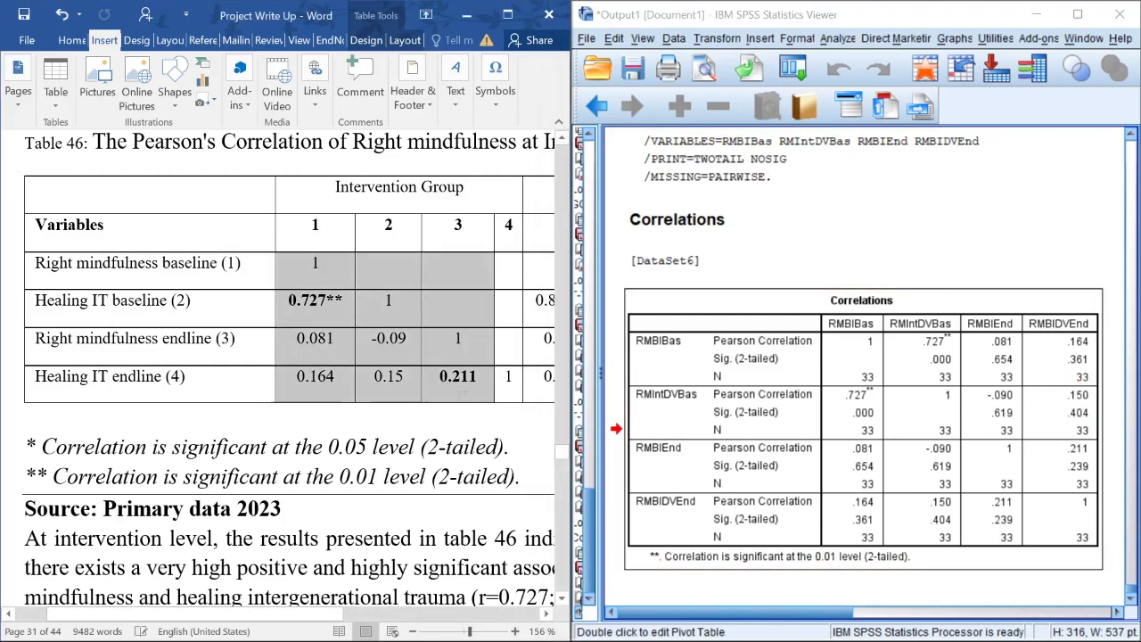
pyautogui.click(457, 376)
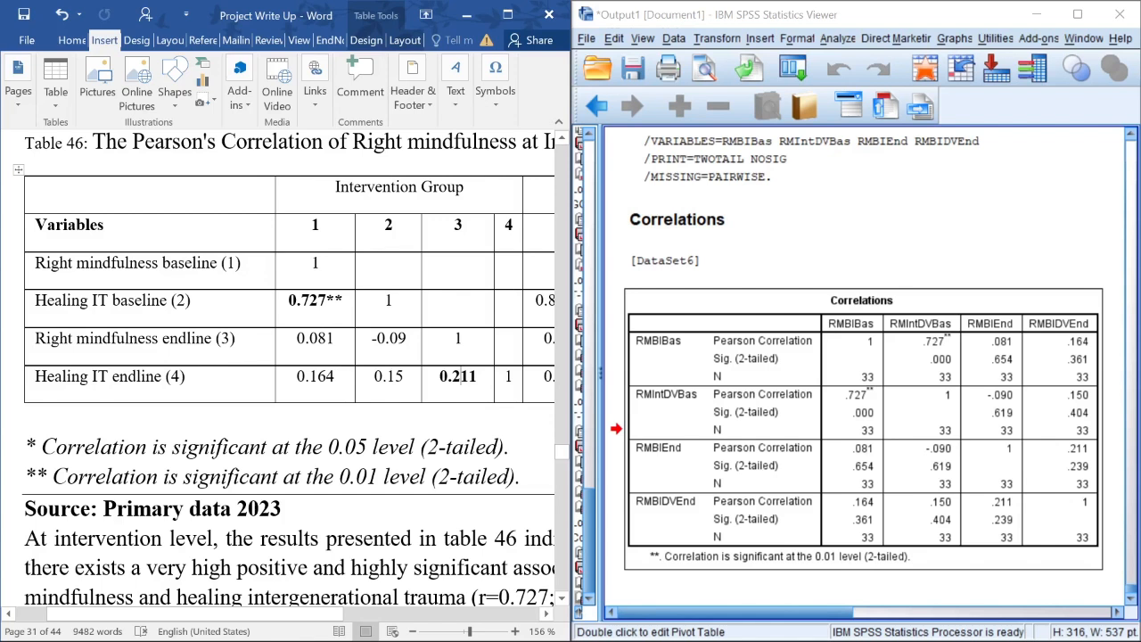
pyautogui.moveTo(323, 379); pyautogui.dragTo(440, 377)
pyautogui.click(427, 358)
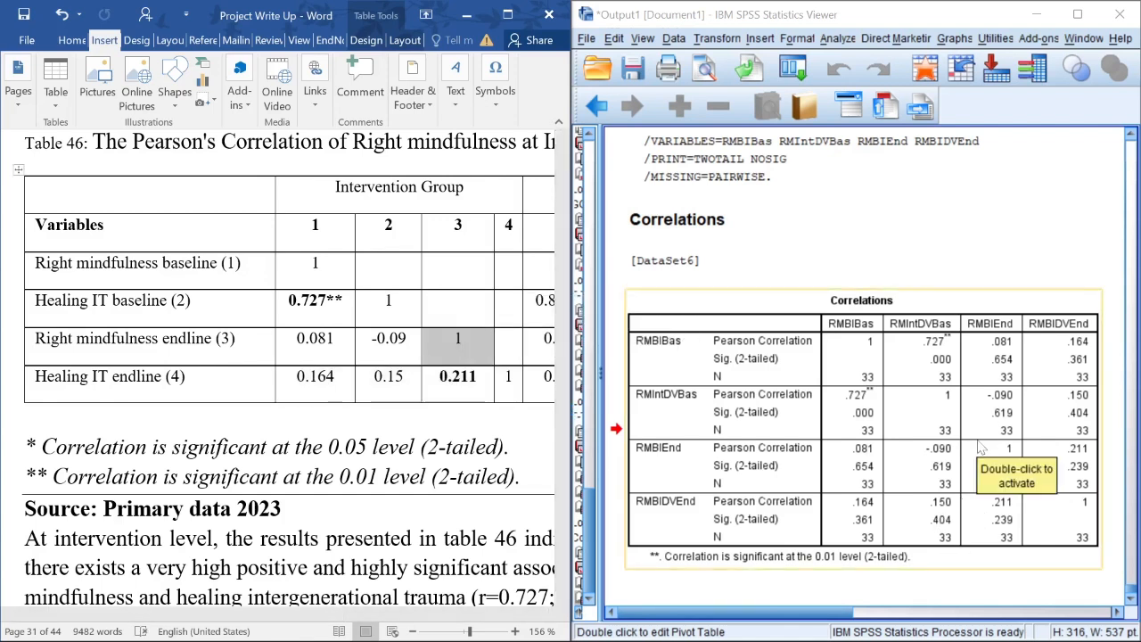
pyautogui.click(403, 376)
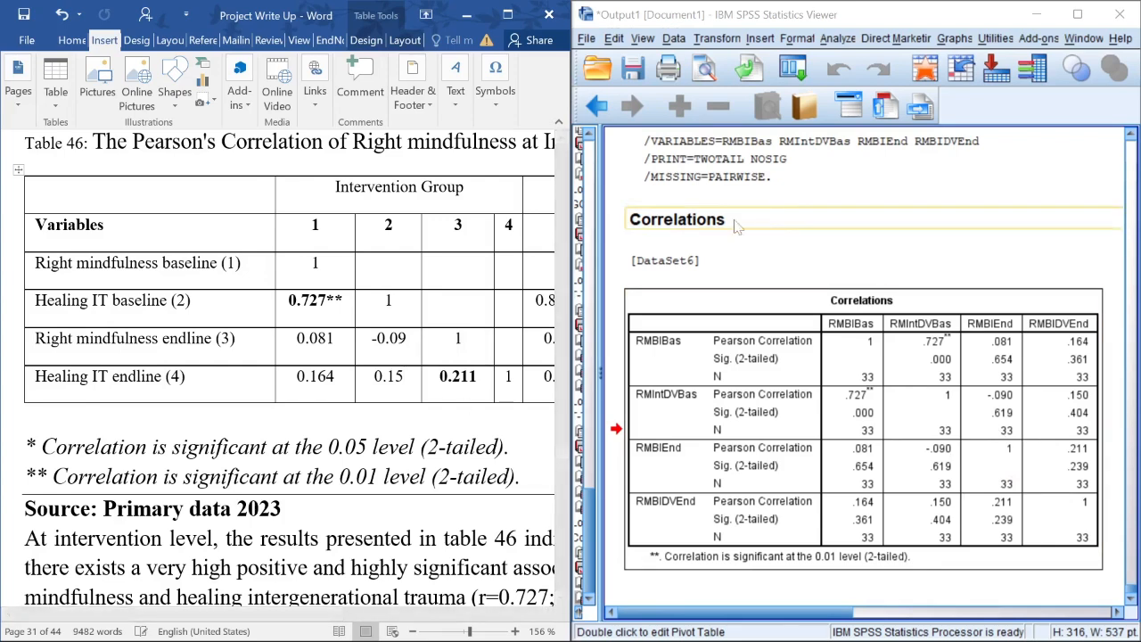
# - Show Table 46's Control group columns in Word, and clear the four intervention variables from the bivariate correlation setup in SPSS
pyautogui.moveTo(89, 622); pyautogui.dragTo(299, 626)
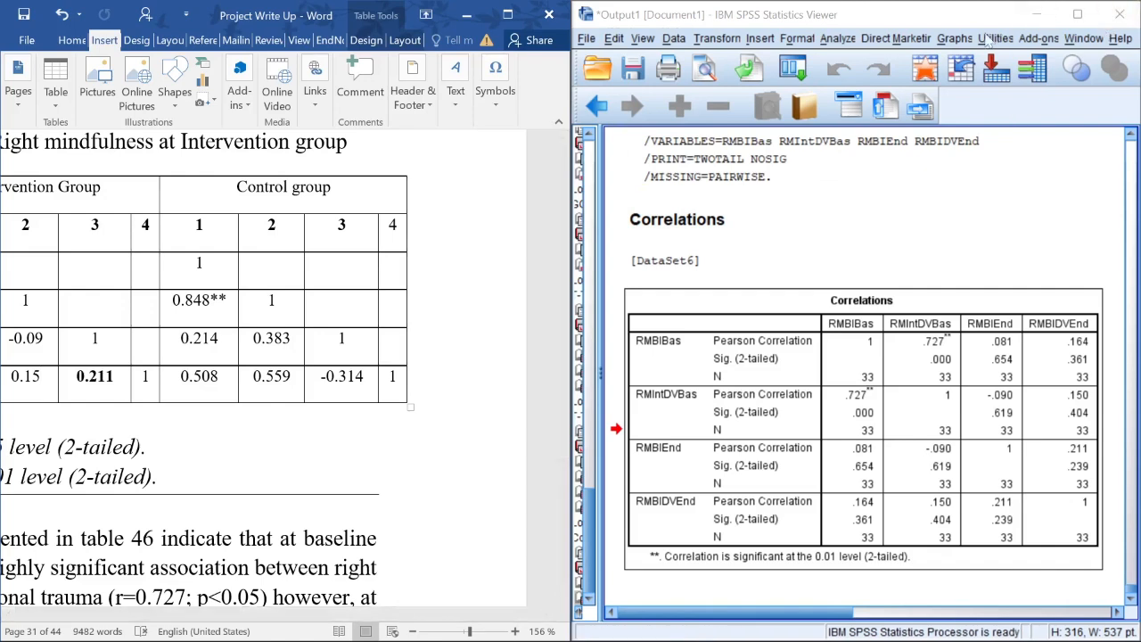
pyautogui.click(838, 39)
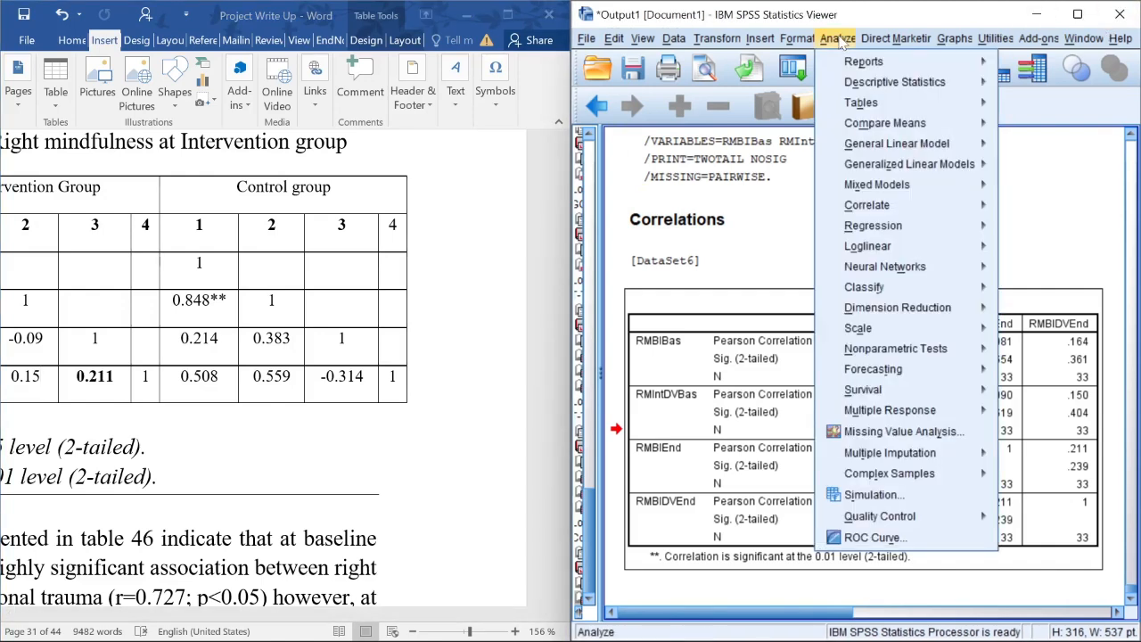
pyautogui.moveTo(953, 210)
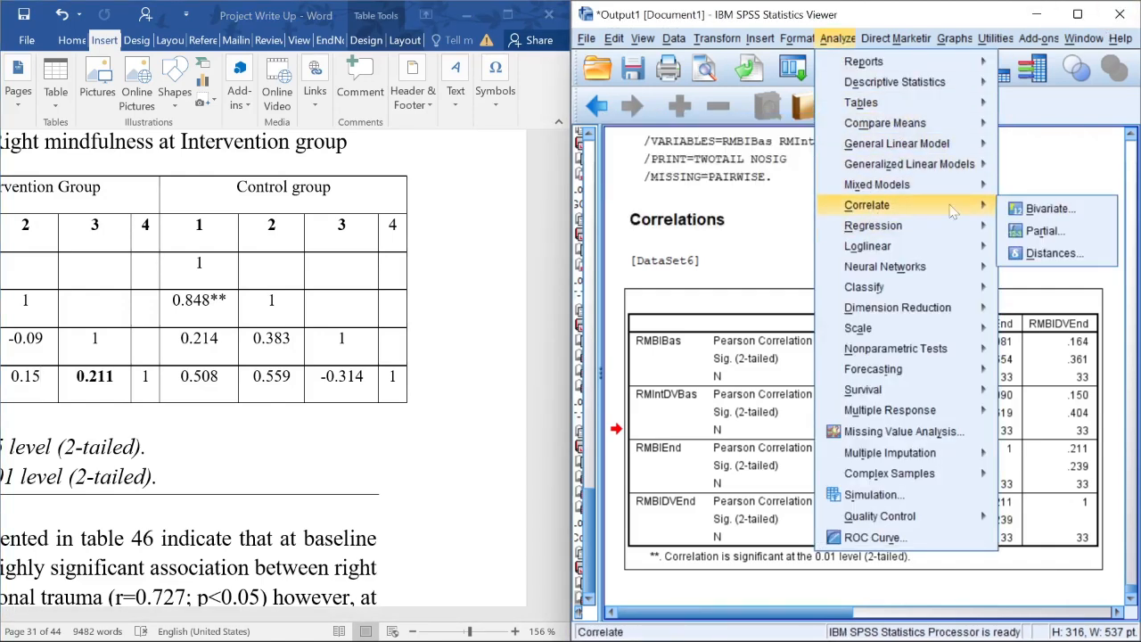
pyautogui.click(1049, 210)
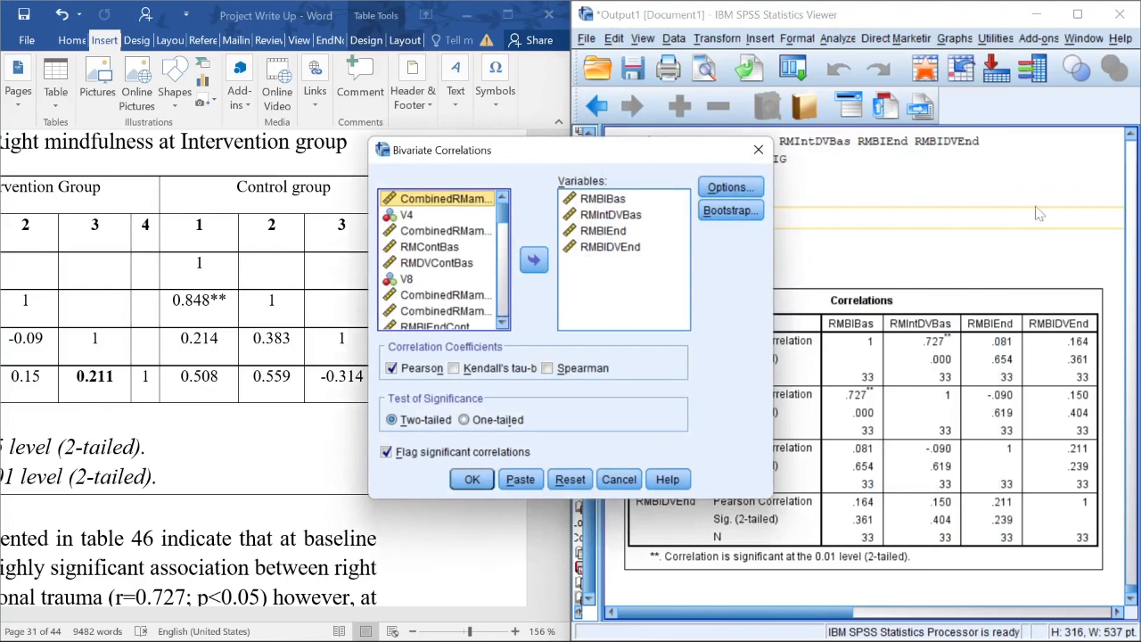
pyautogui.click(645, 267)
pyautogui.moveTo(642, 261); pyautogui.dragTo(588, 198)
pyautogui.click(532, 260)
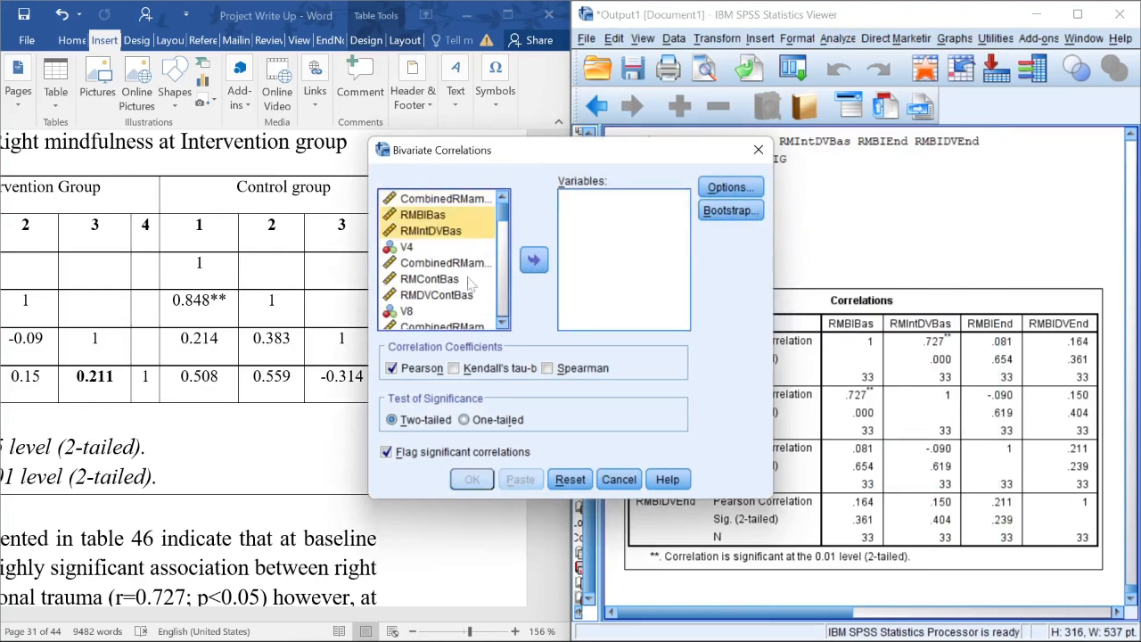
# - Add the control baseline variables RMContBas and RMDVContBas to the variables being correlated
pyautogui.click(410, 282)
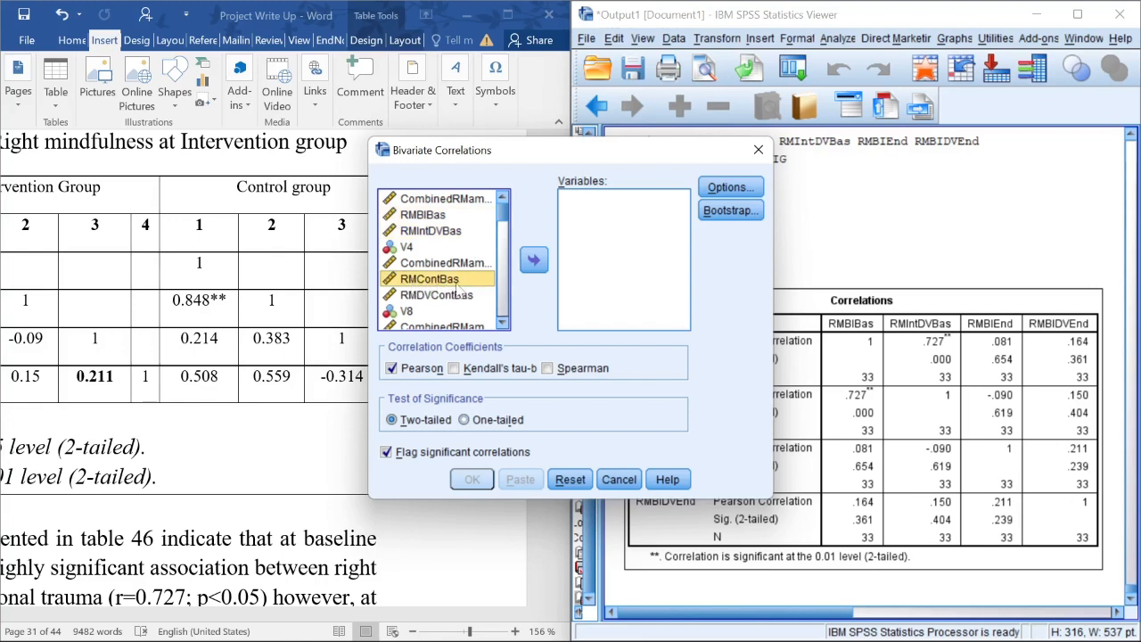
pyautogui.doubleClick(450, 283)
pyautogui.click(424, 281)
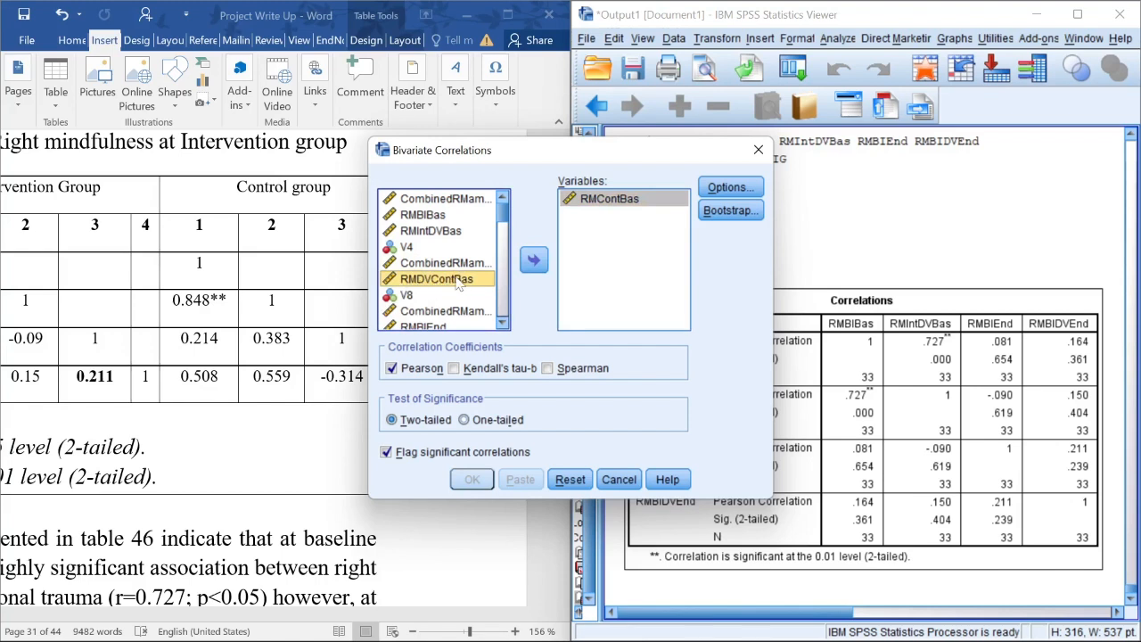
pyautogui.click(534, 259)
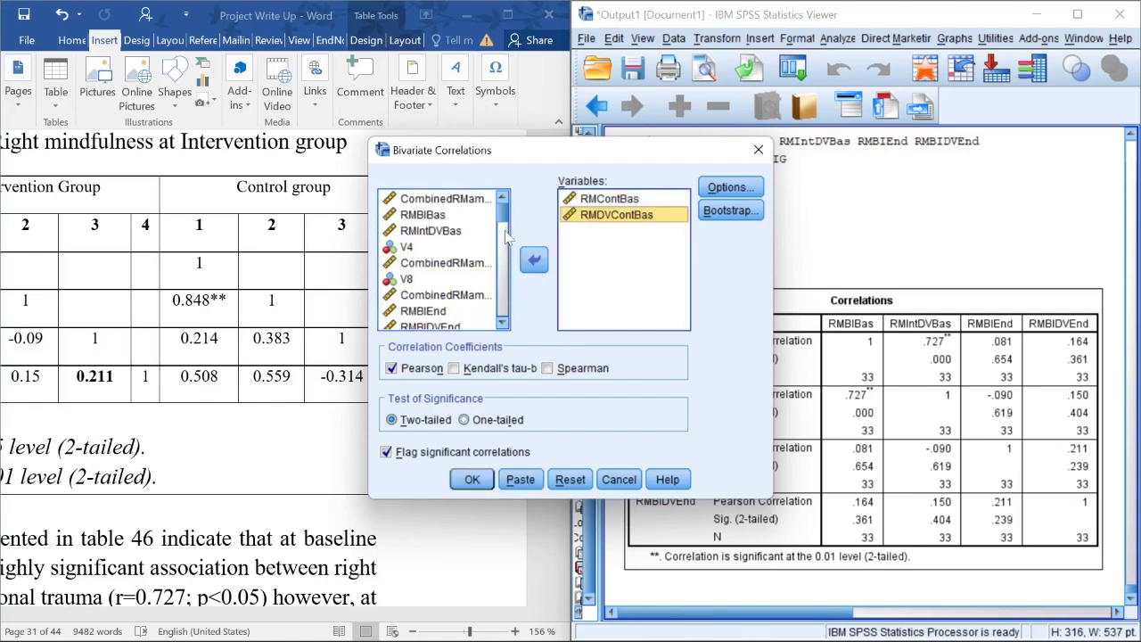
# - Add the control endline variables RMBIEndCont and RMDVEndCont, and run the two-tailed Pearson correlation on the four control variables
pyautogui.click(503, 324)
pyautogui.click(503, 325)
pyautogui.click(503, 325)
pyautogui.click(504, 325)
pyautogui.click(504, 324)
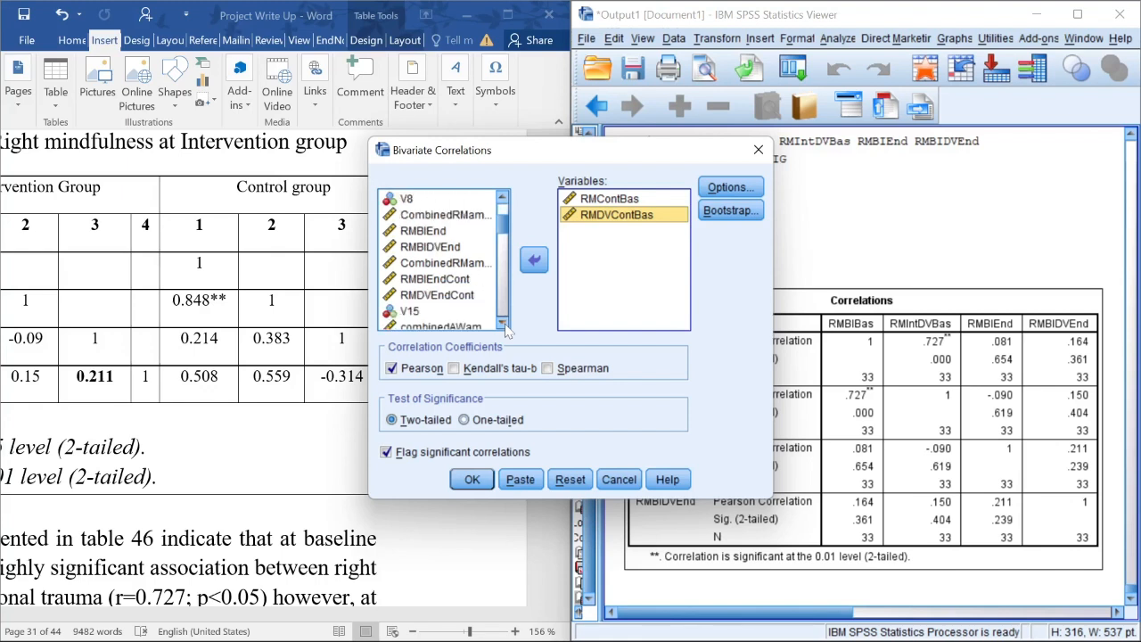
pyautogui.click(410, 280)
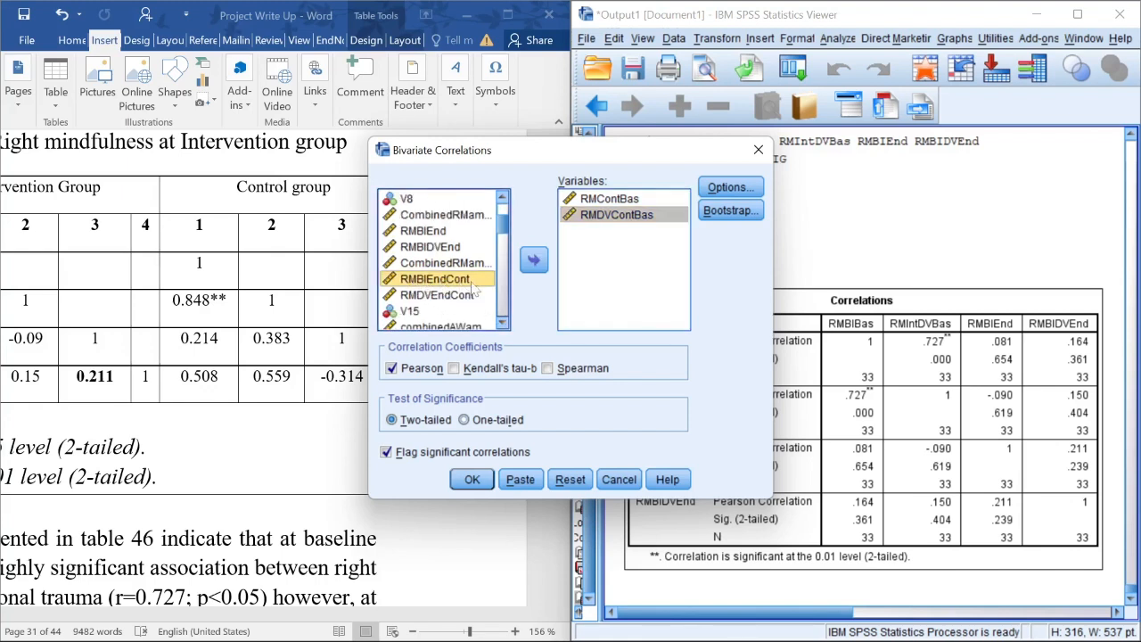
pyautogui.click(532, 263)
pyautogui.click(437, 279)
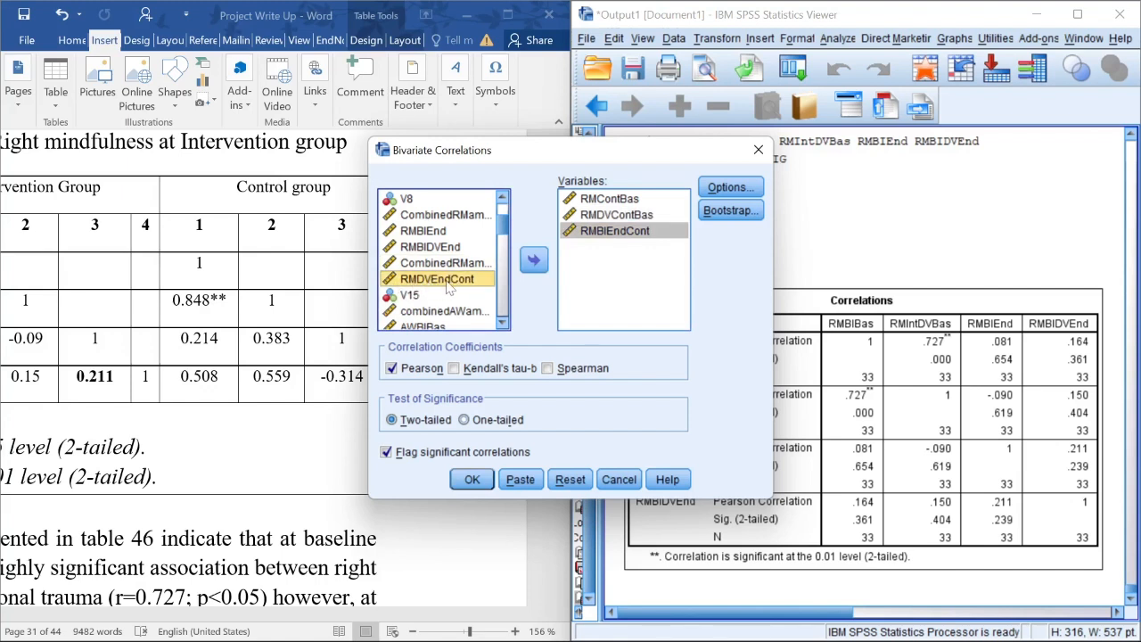
pyautogui.click(534, 260)
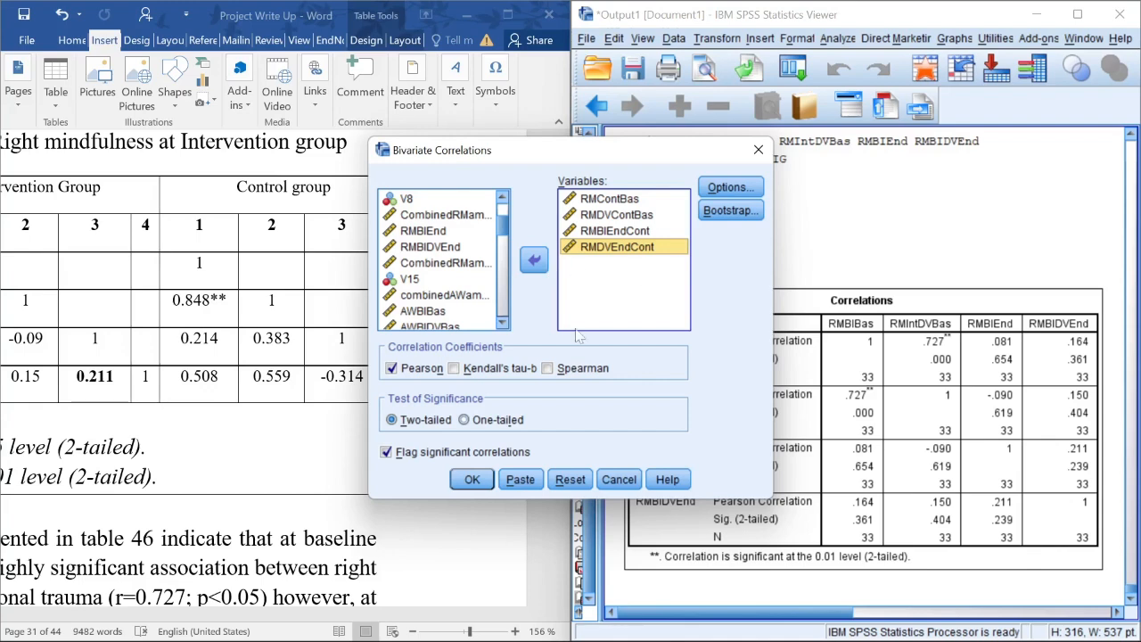
pyautogui.click(472, 478)
pyautogui.scroll(-1, 907, 404)
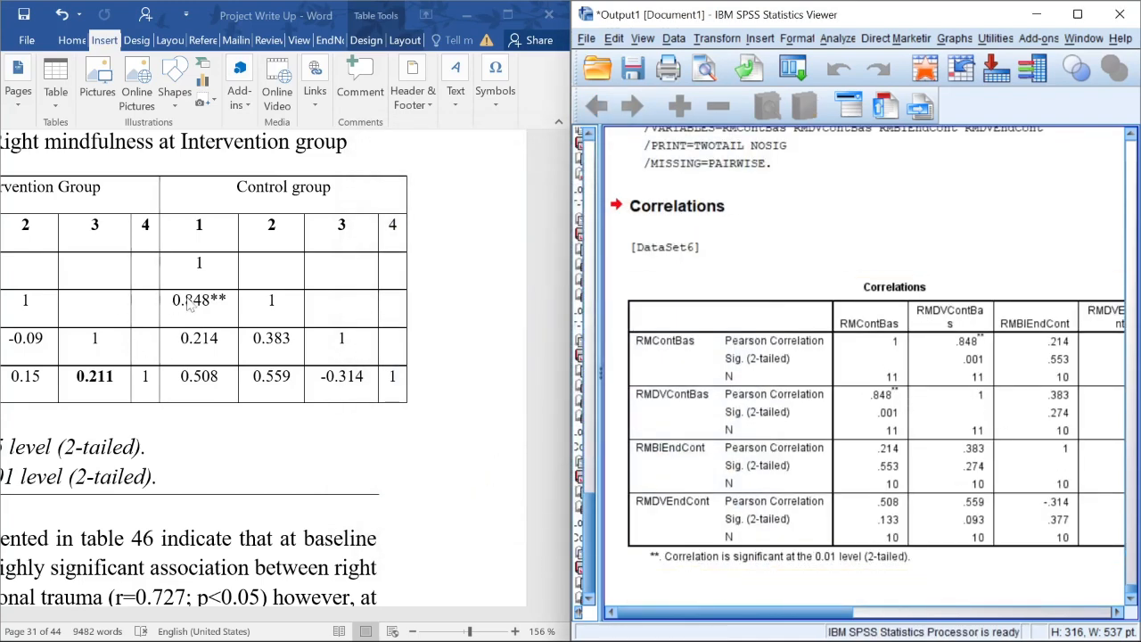
# - Check Table 46's Control group coefficients against the SPSS correlation table for the four control variables
pyautogui.click(41, 376)
pyautogui.moveTo(199, 263); pyautogui.dragTo(341, 338)
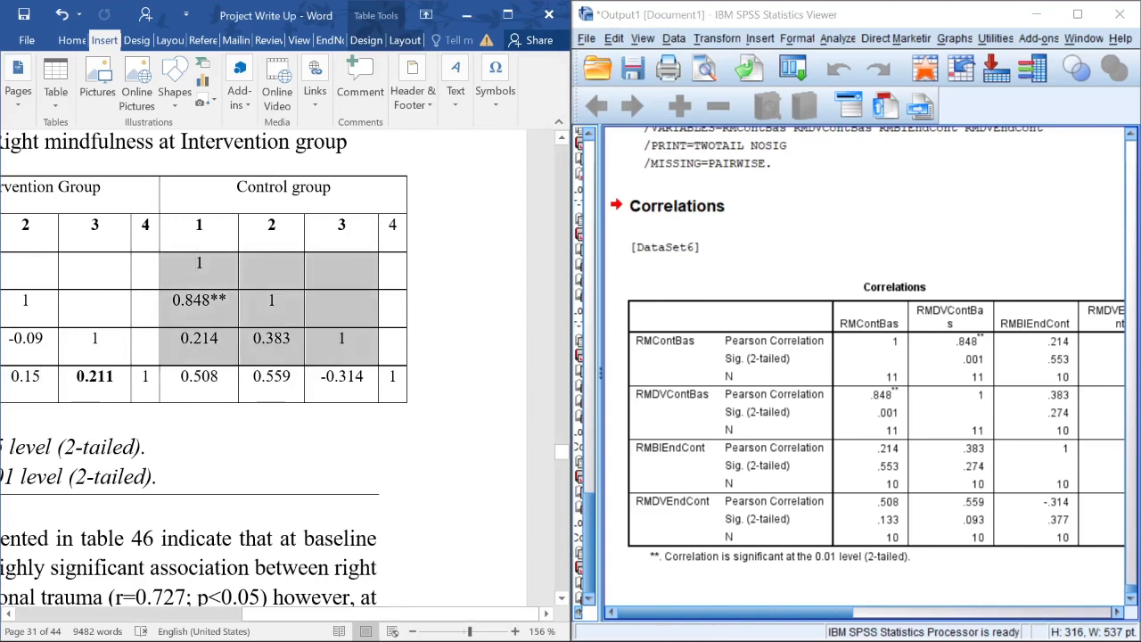
pyautogui.click(341, 338)
pyautogui.moveTo(181, 300); pyautogui.dragTo(202, 301)
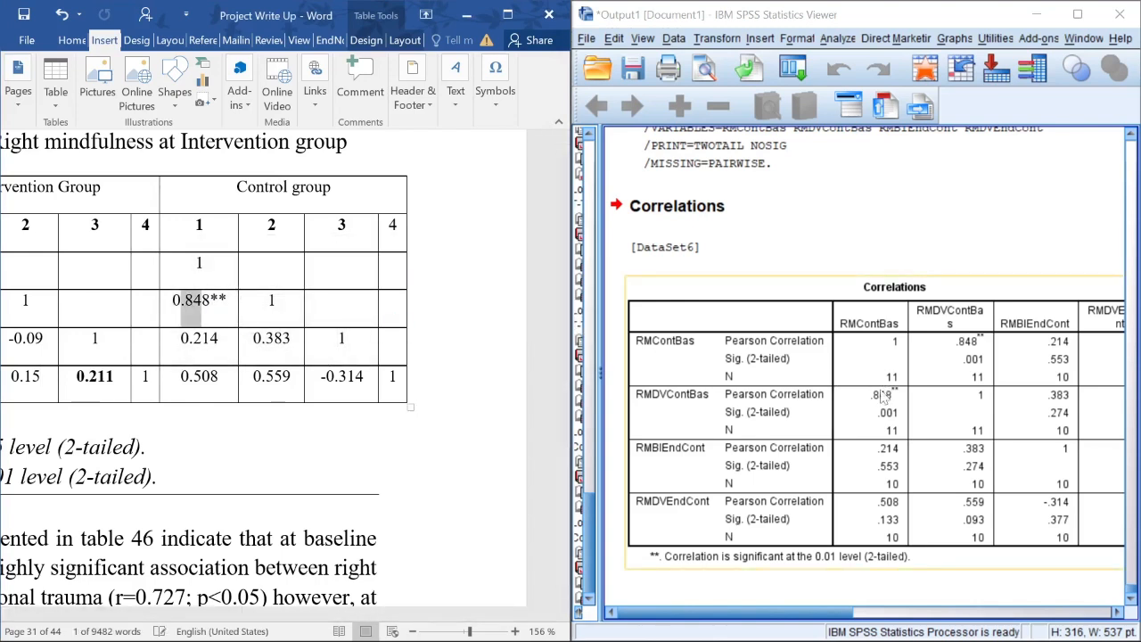
pyautogui.click(843, 463)
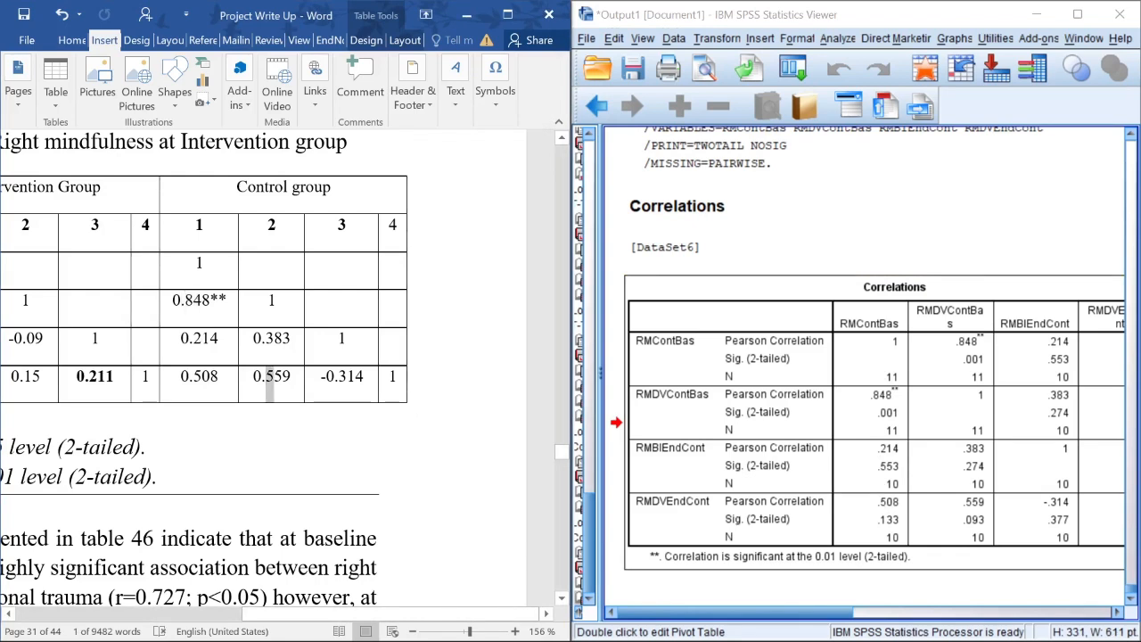
pyautogui.click(902, 538)
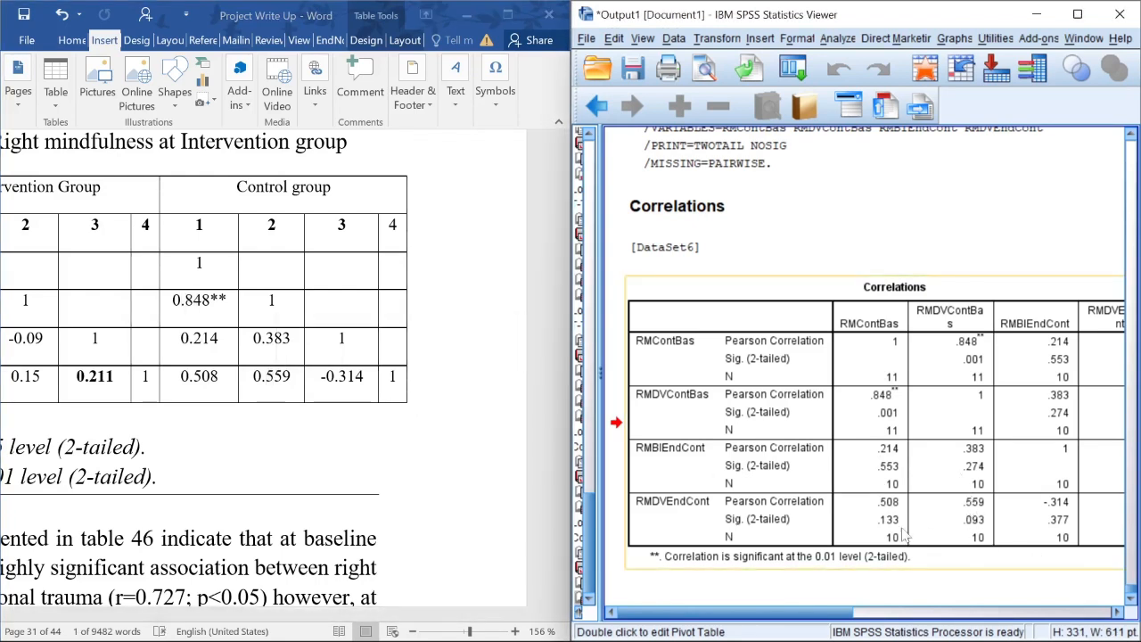
pyautogui.click(318, 408)
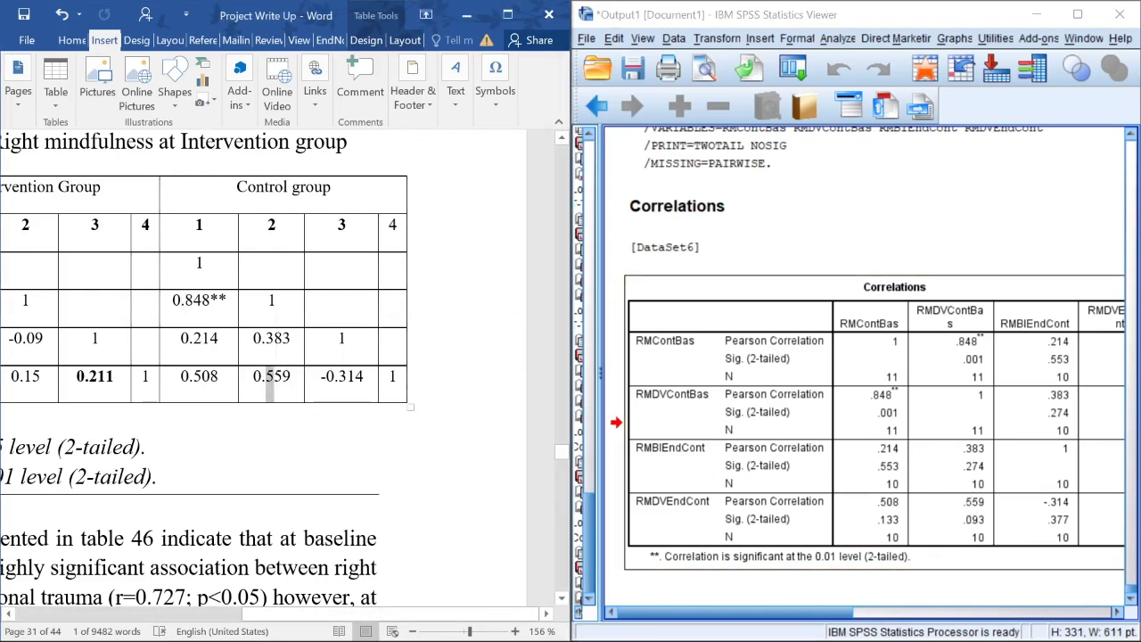
pyautogui.click(179, 338)
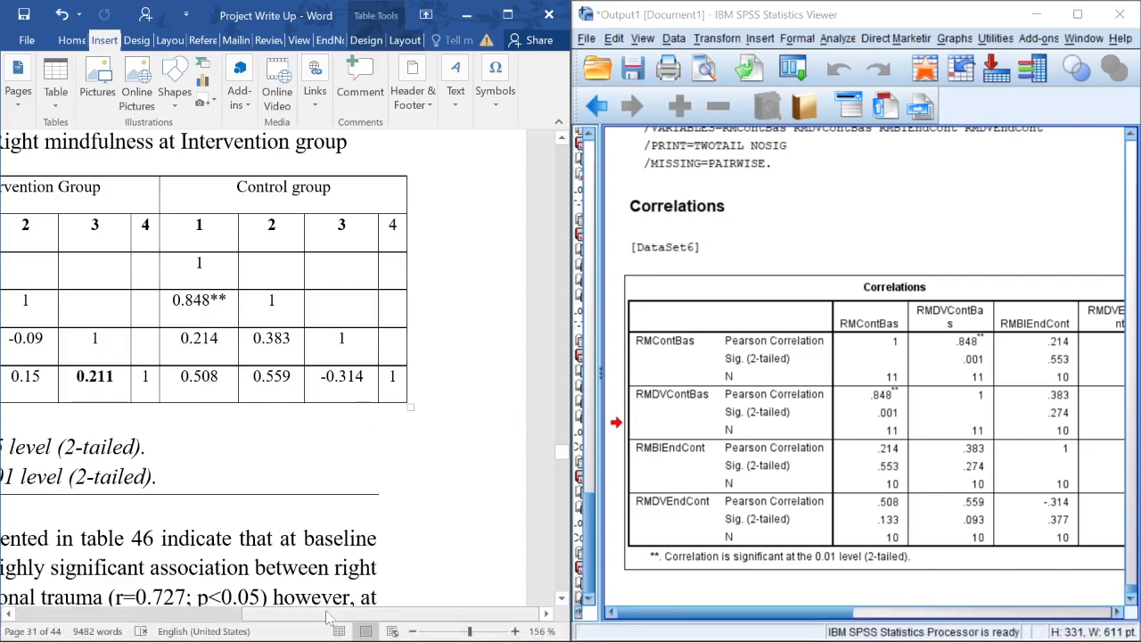
# - Enlarge the write-up to full screen and find section 4.1.2 African Wisdom with Table 47
pyautogui.moveTo(316, 614); pyautogui.dragTo(165, 618)
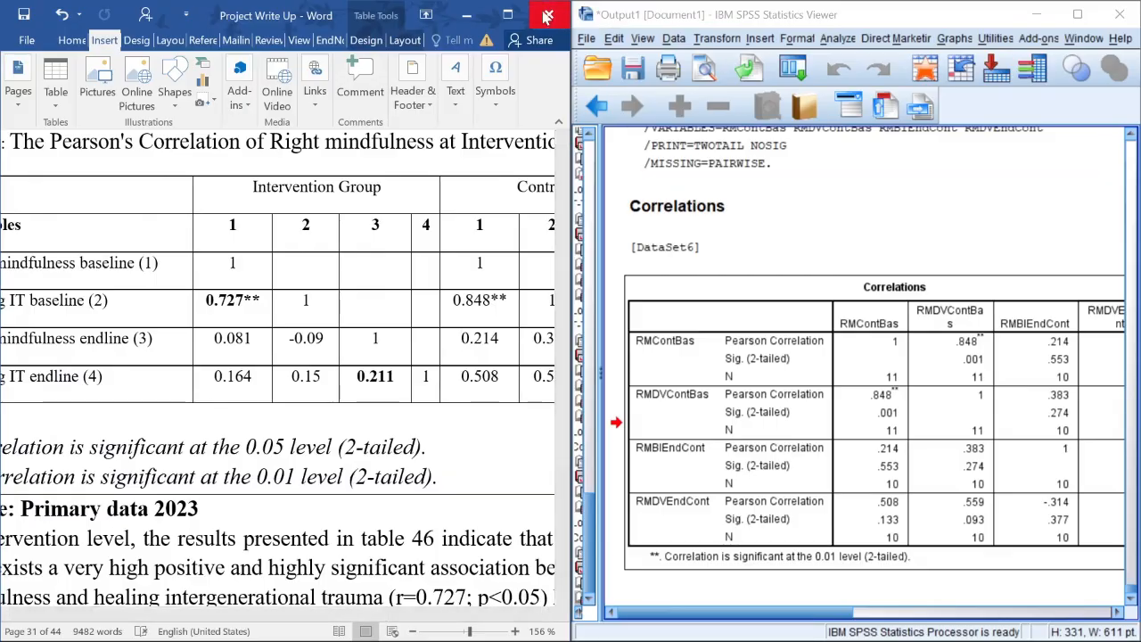
pyautogui.click(507, 14)
pyautogui.scroll(-5, 513, 357)
pyautogui.scroll(-8, 513, 374)
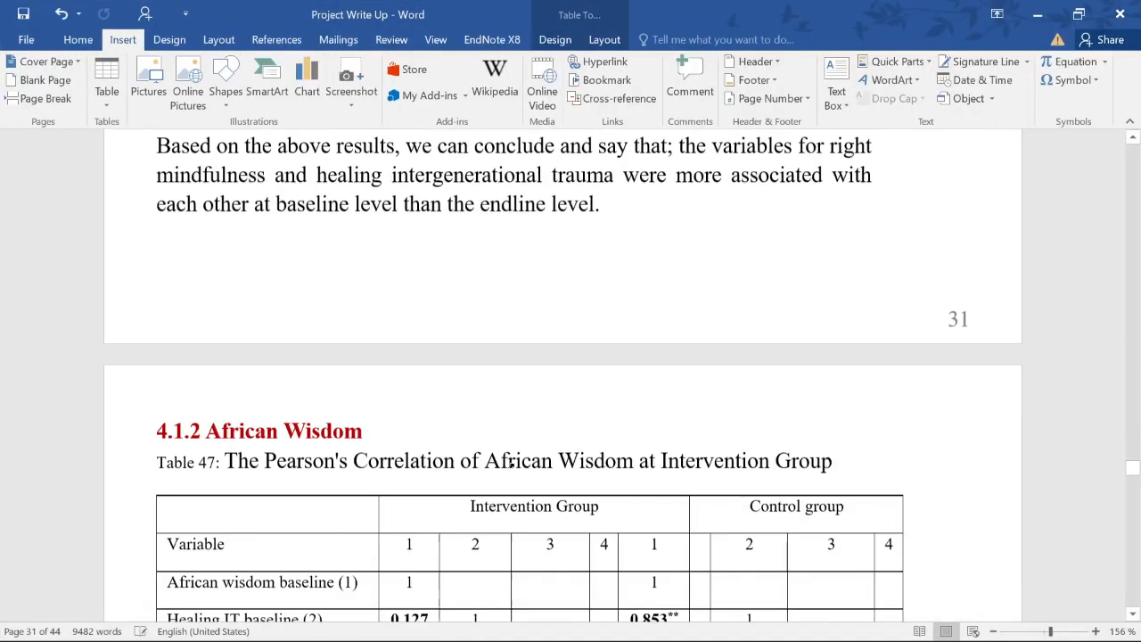
pyautogui.scroll(3, 513, 375)
pyautogui.moveTo(207, 276); pyautogui.dragTo(378, 276)
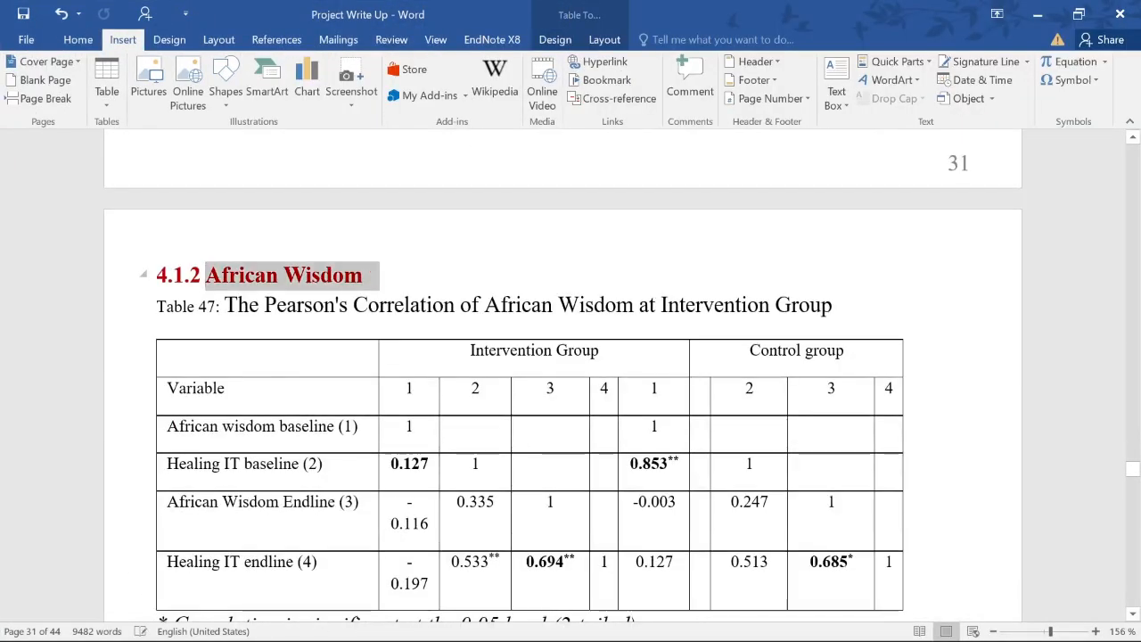
# - Go to Table 48 in section 4.1.3 Right Mindfulness and African Wisdom, and place the document beside the SPSS output
pyautogui.scroll(-12, 462, 420)
pyautogui.scroll(-4, 463, 421)
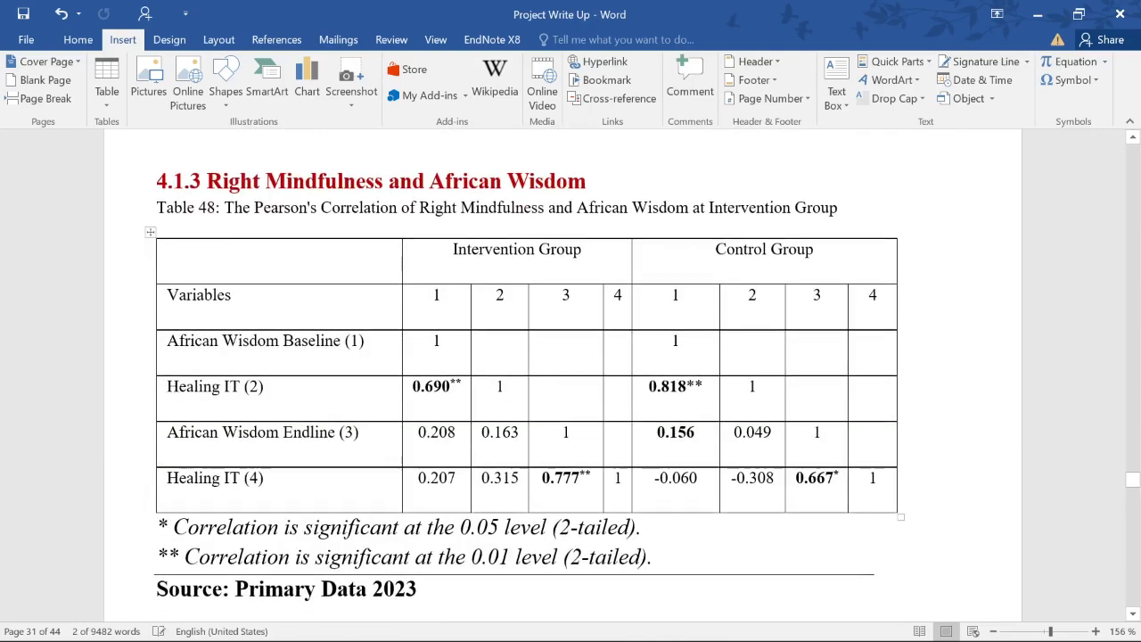
pyautogui.scroll(1, 526, 387)
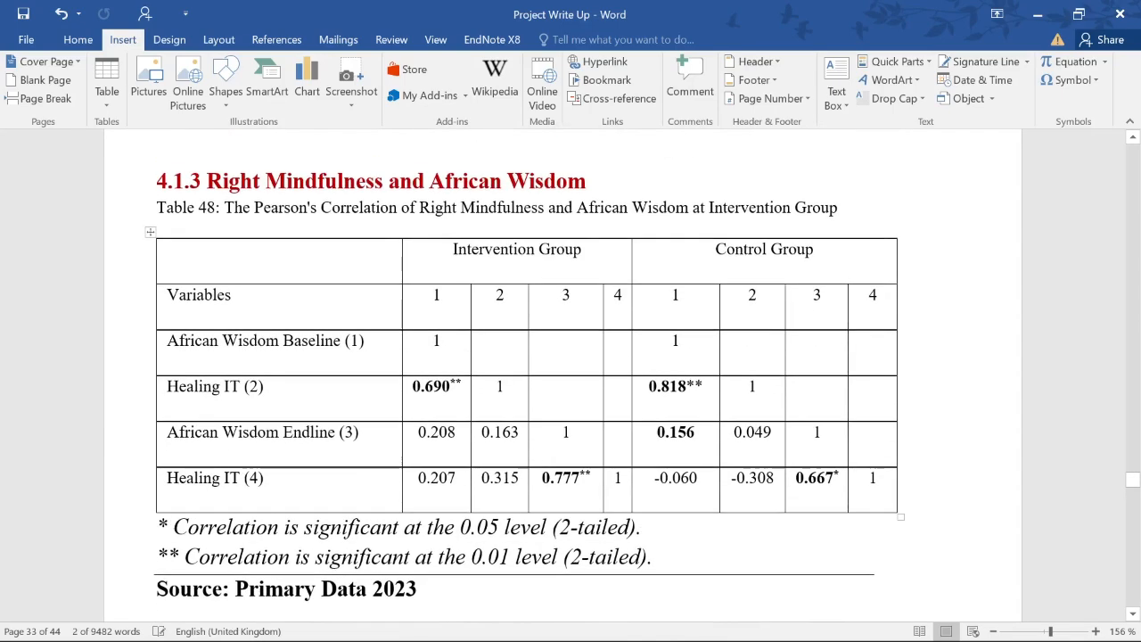
pyautogui.moveTo(206, 182); pyautogui.dragTo(610, 185)
pyautogui.click(561, 203)
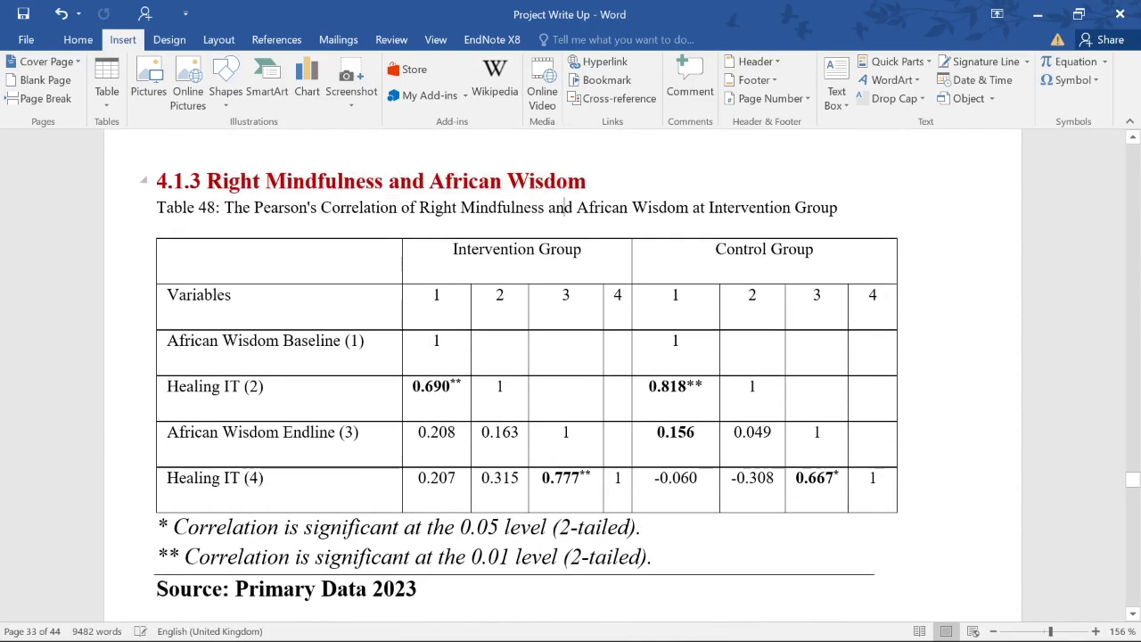
pyautogui.press('super+Left')
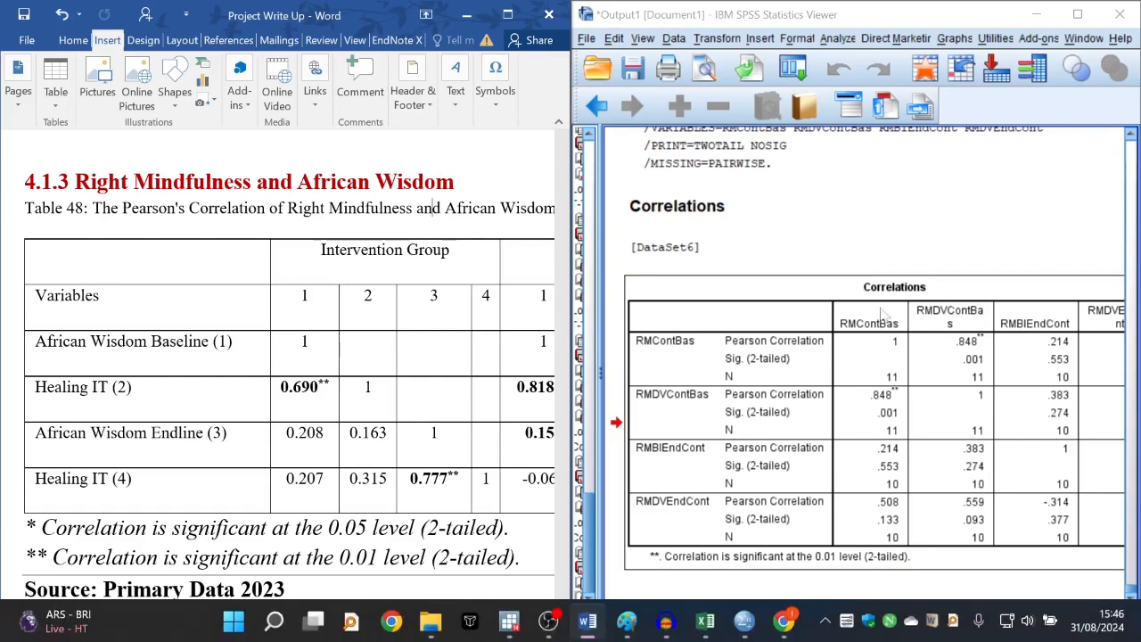
# - Reopen the bivariate correlation setup in SPSS and clear the four control variables from it
pyautogui.click(829, 40)
pyautogui.click(828, 40)
pyautogui.click(836, 39)
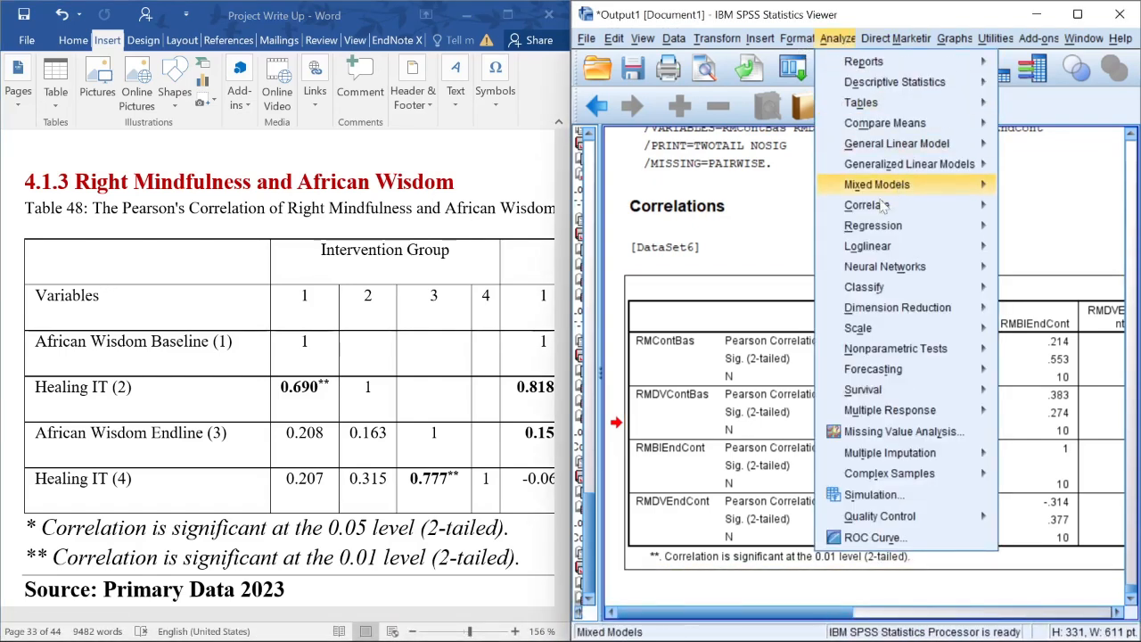
pyautogui.moveTo(871, 209)
pyautogui.click(1049, 211)
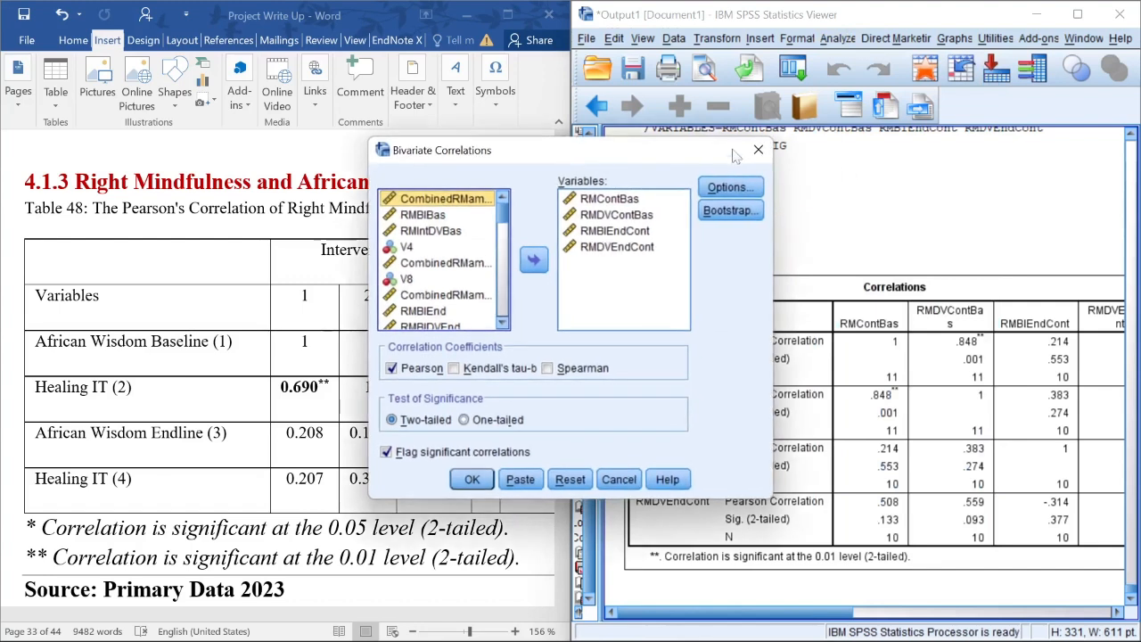
pyautogui.click(605, 250)
pyautogui.keyDown('shift'); pyautogui.click(609, 199); pyautogui.keyUp('shift')
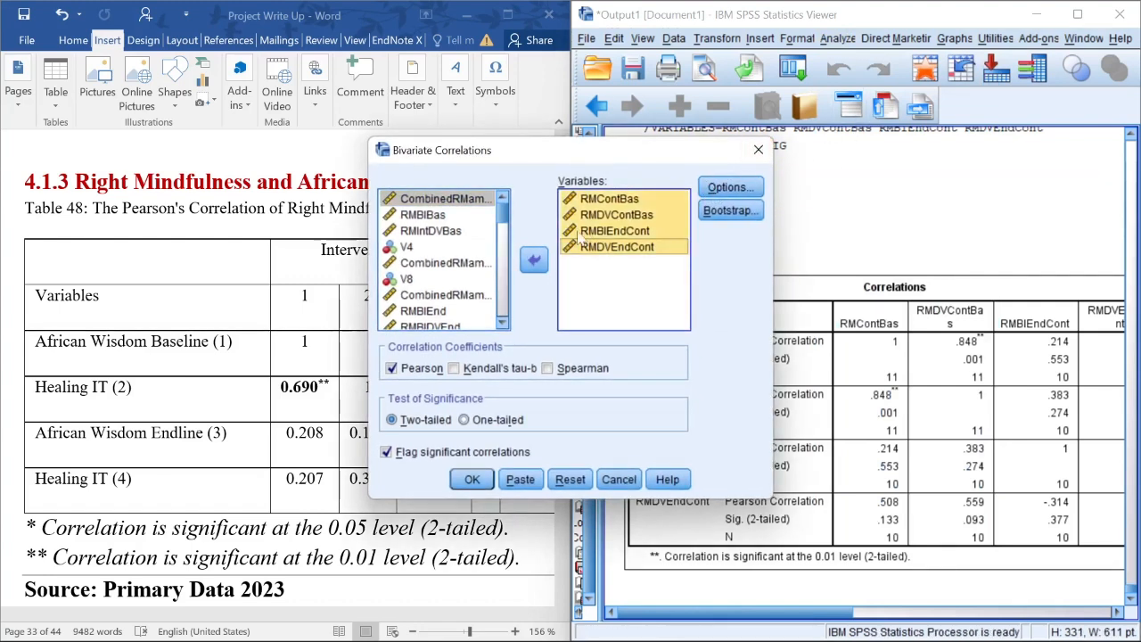
pyautogui.click(533, 259)
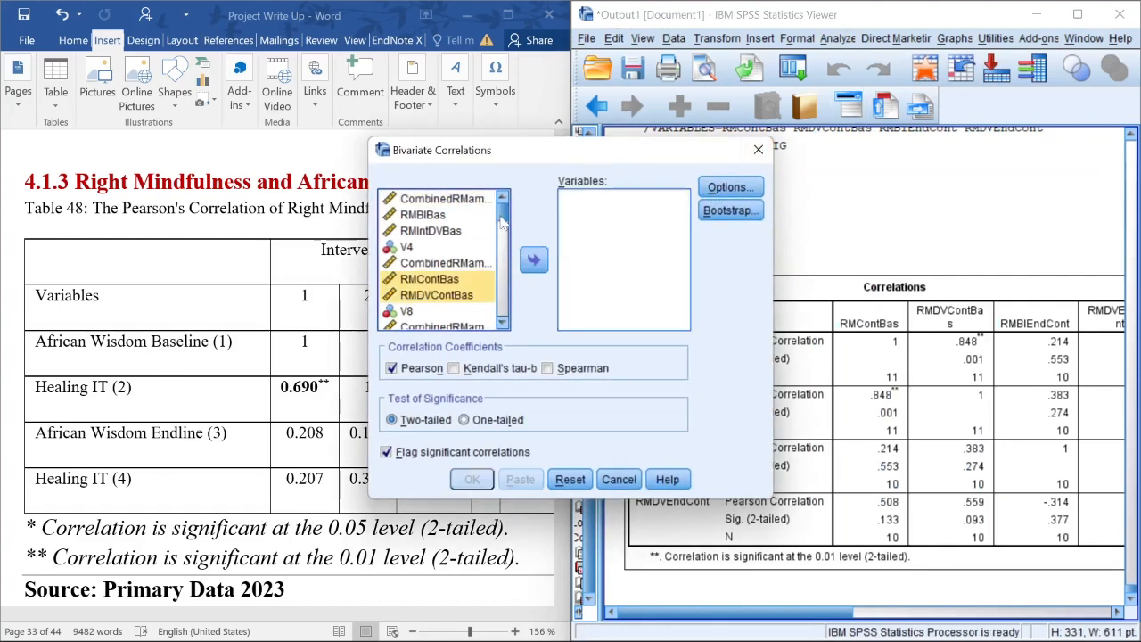
# - Add the combined intervention baseline variables RMampAWBIBas and RMampAWBIDVBas to the variables being correlated
pyautogui.scroll(-3, 504, 239)
pyautogui.scroll(-6, 504, 239)
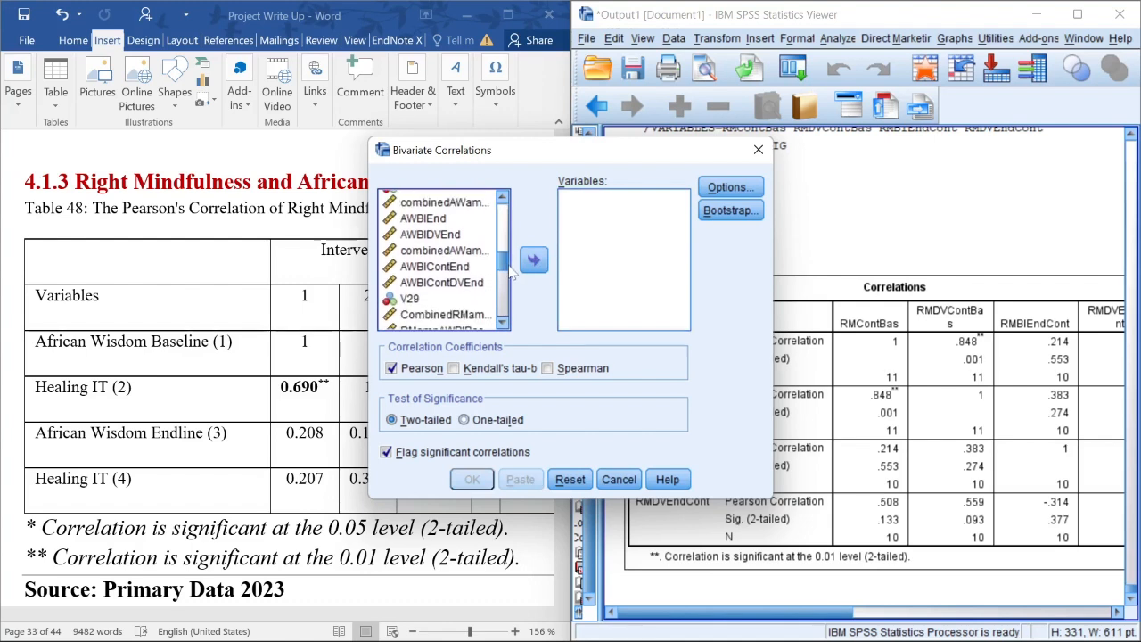
pyautogui.scroll(-2, 513, 277)
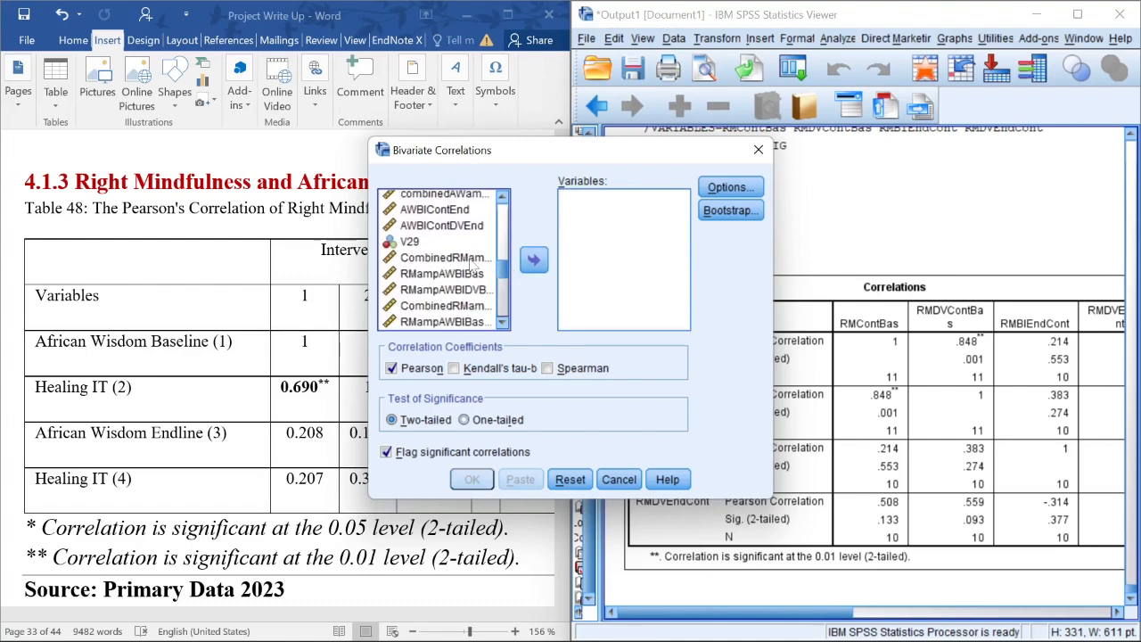
pyautogui.click(471, 259)
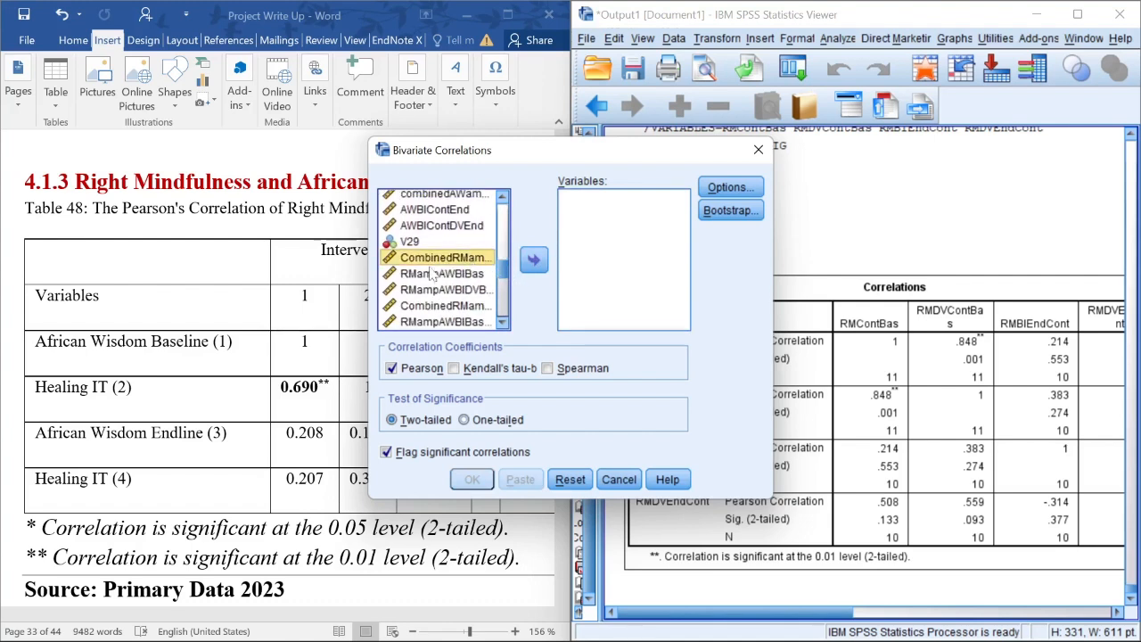
pyautogui.click(450, 277)
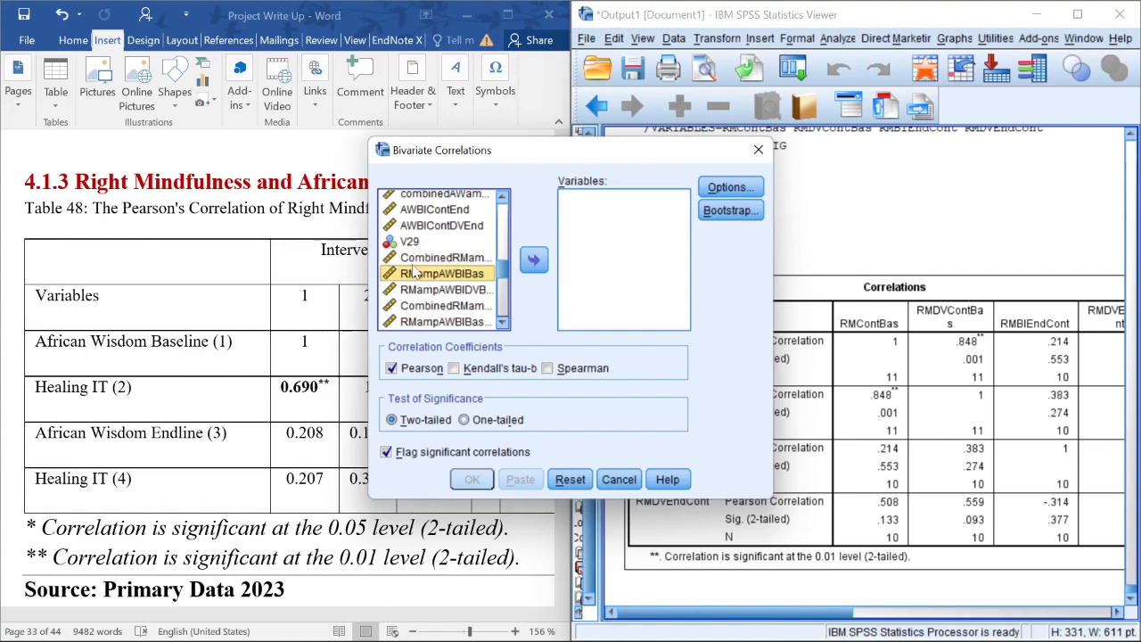
pyautogui.click(411, 242)
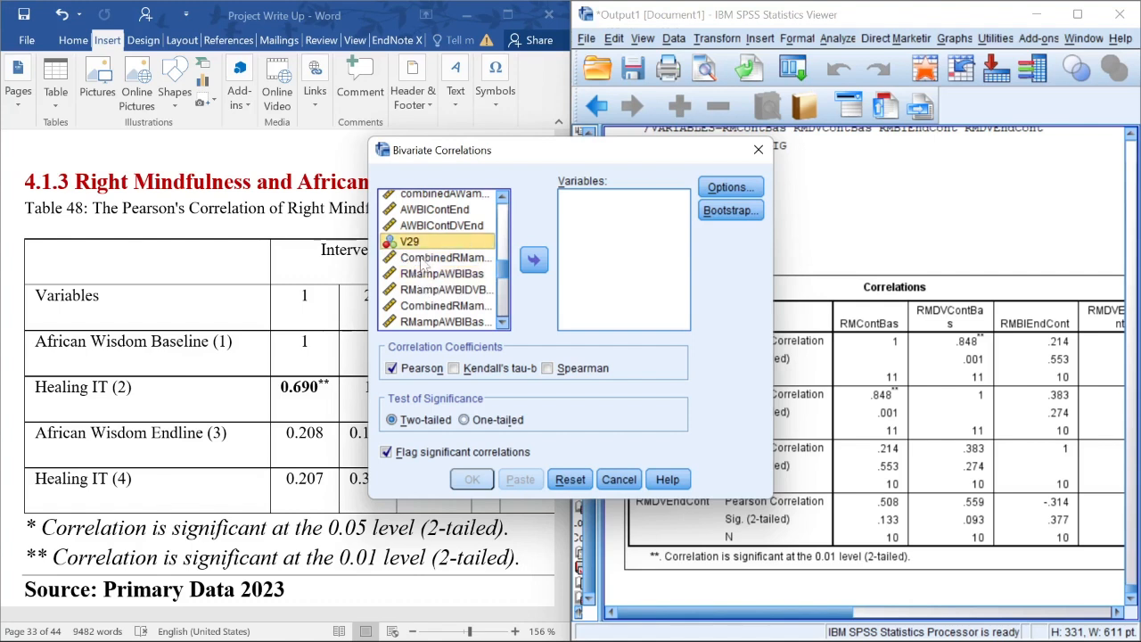
pyautogui.click(419, 277)
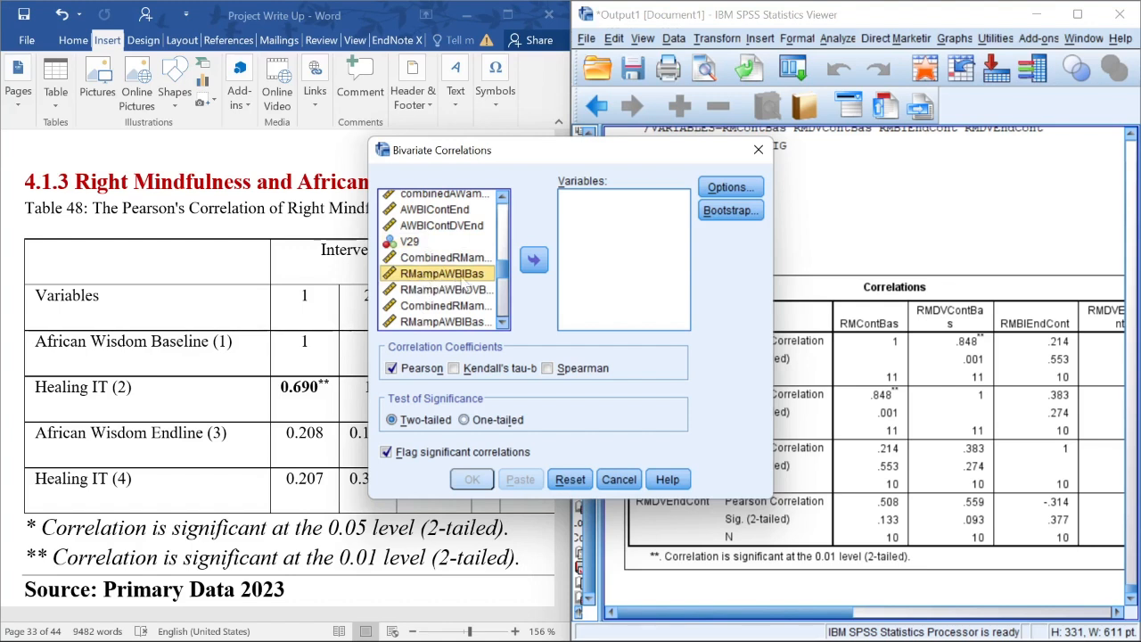
pyautogui.click(533, 261)
pyautogui.click(444, 275)
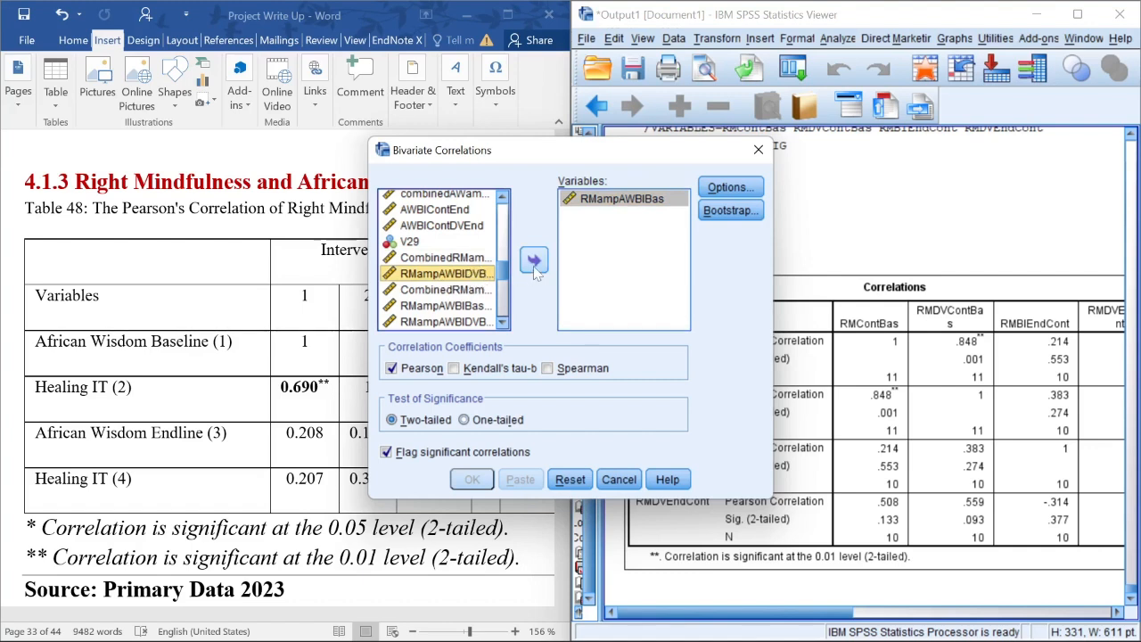
pyautogui.click(534, 262)
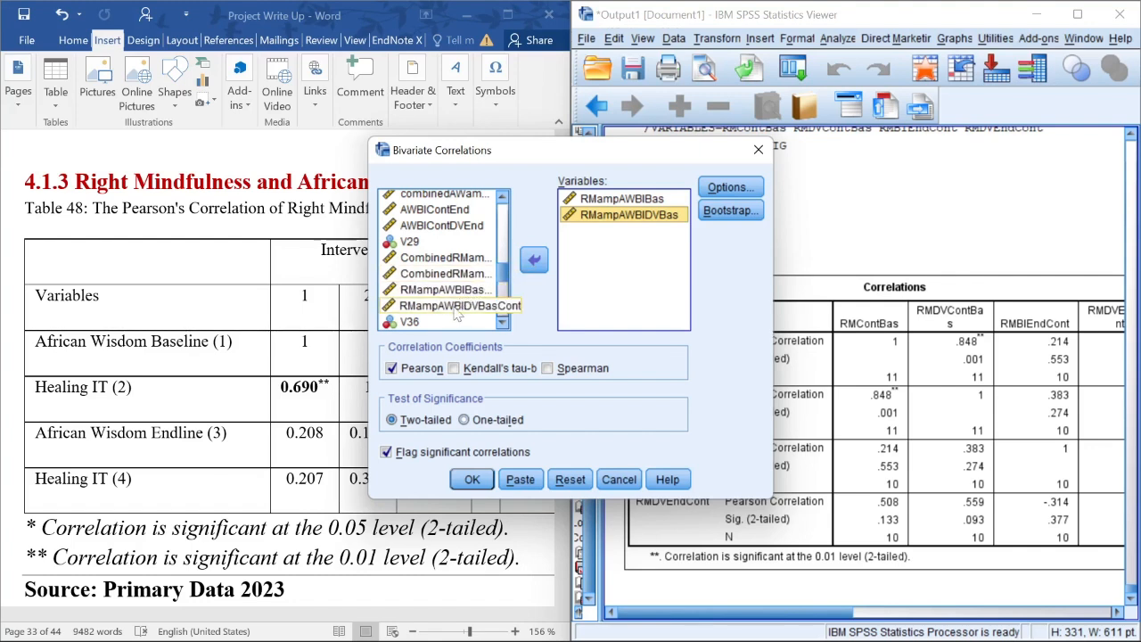
# - Add the intervention endline variables RMampAWEInt and RMampAWDVEInt, and run the two-tailed Pearson correlation on the four combined variables
pyautogui.click(503, 324)
pyautogui.click(503, 324)
pyautogui.click(502, 323)
pyautogui.click(502, 323)
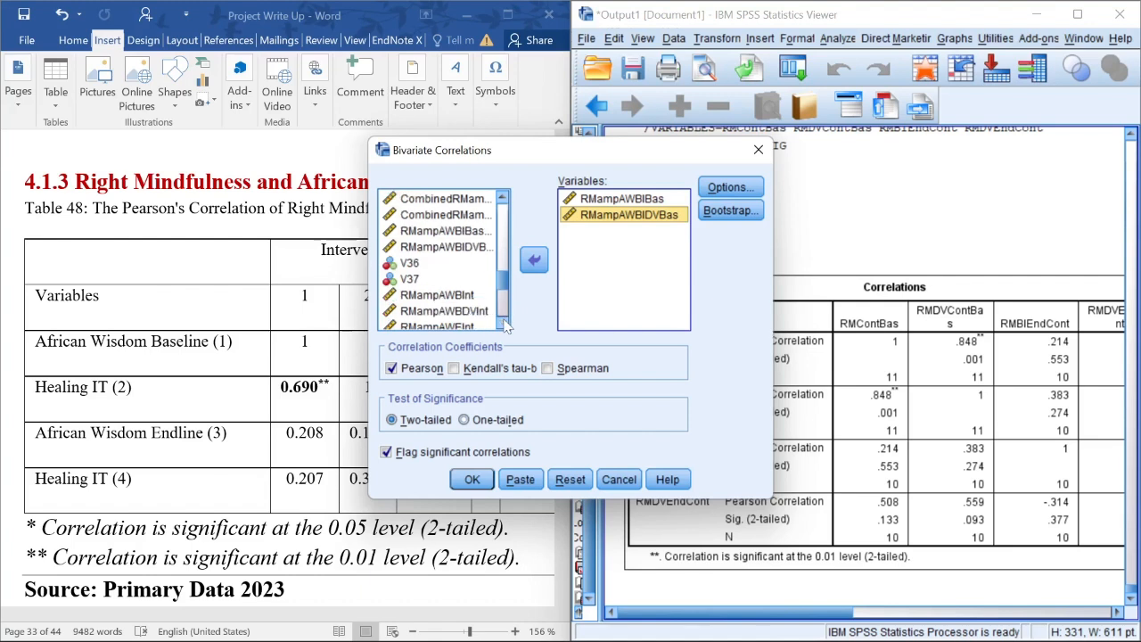
pyautogui.click(502, 323)
pyautogui.click(503, 323)
pyautogui.click(503, 324)
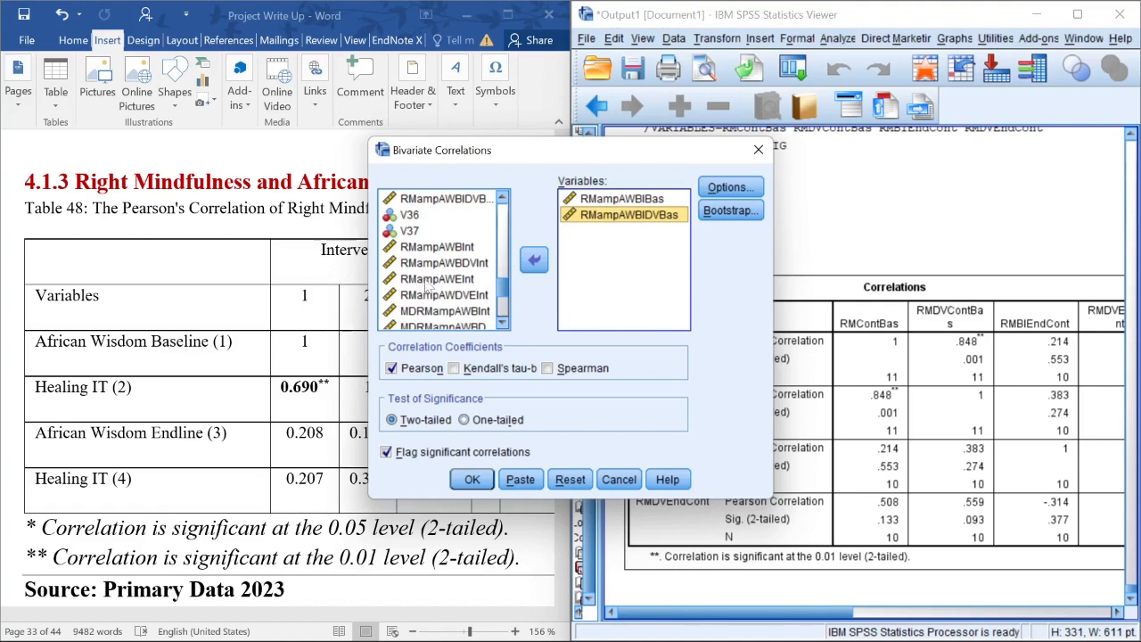
pyautogui.click(464, 279)
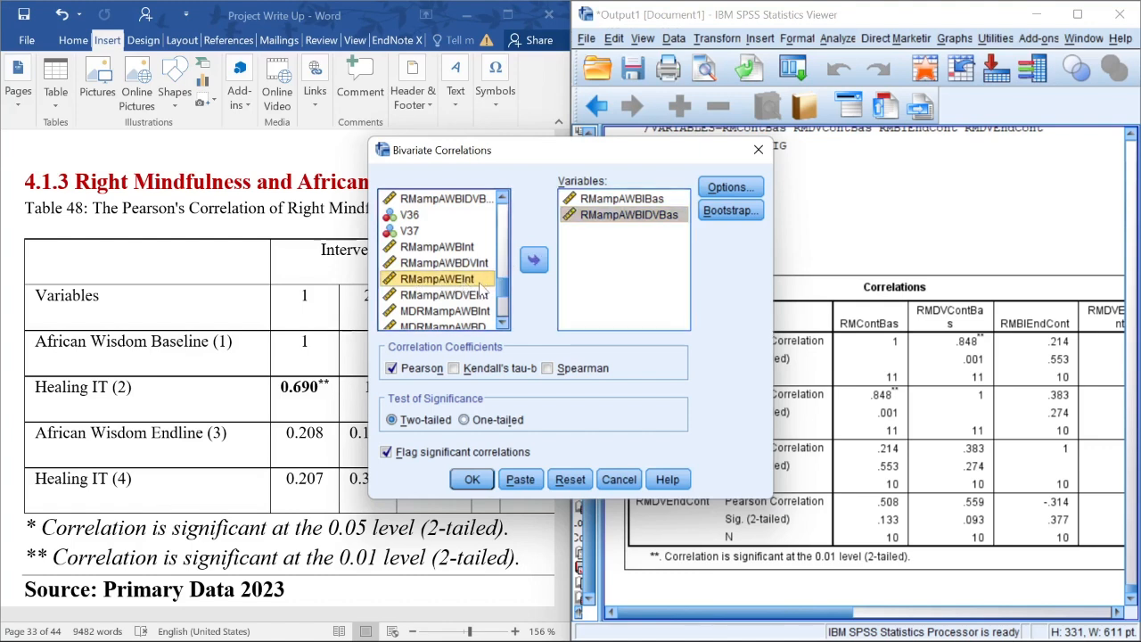
pyautogui.click(535, 260)
pyautogui.click(419, 279)
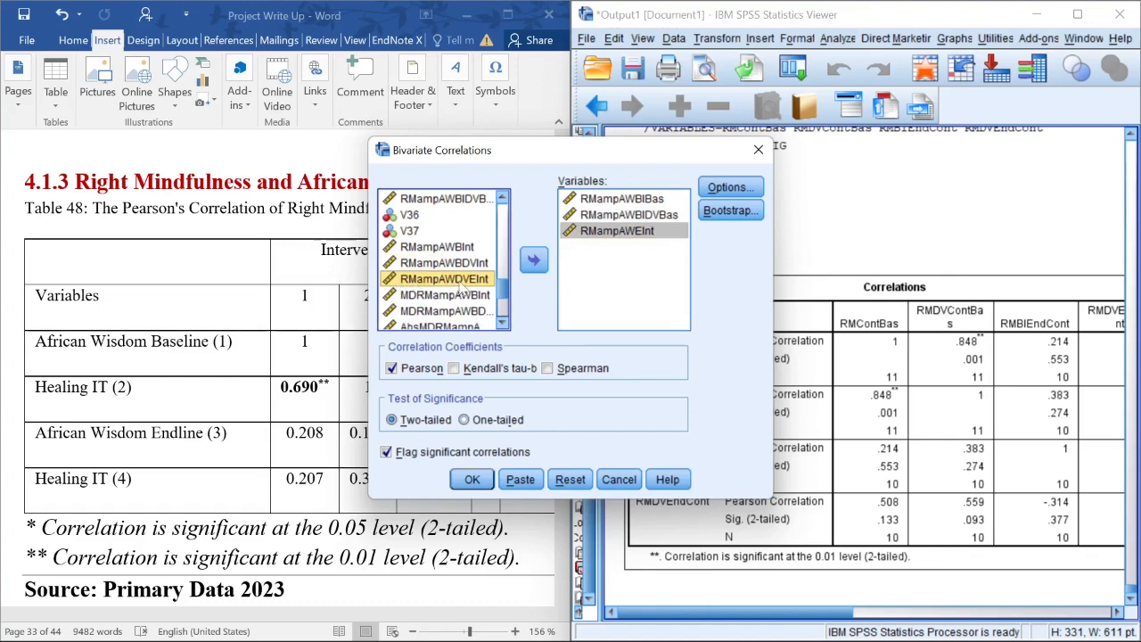
pyautogui.click(540, 265)
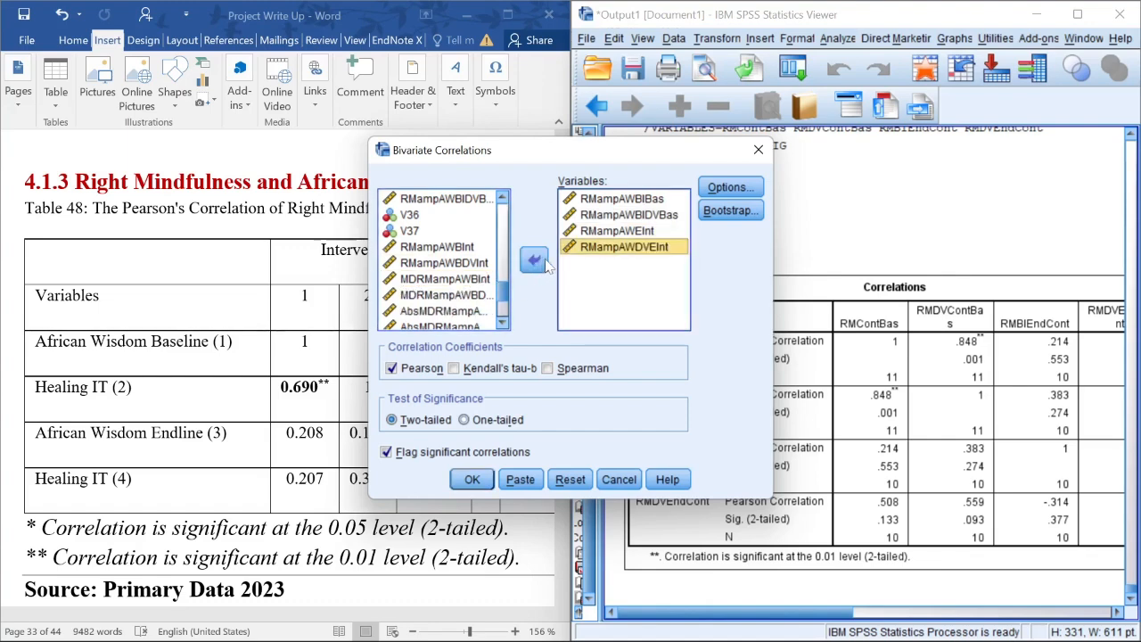
pyautogui.click(472, 479)
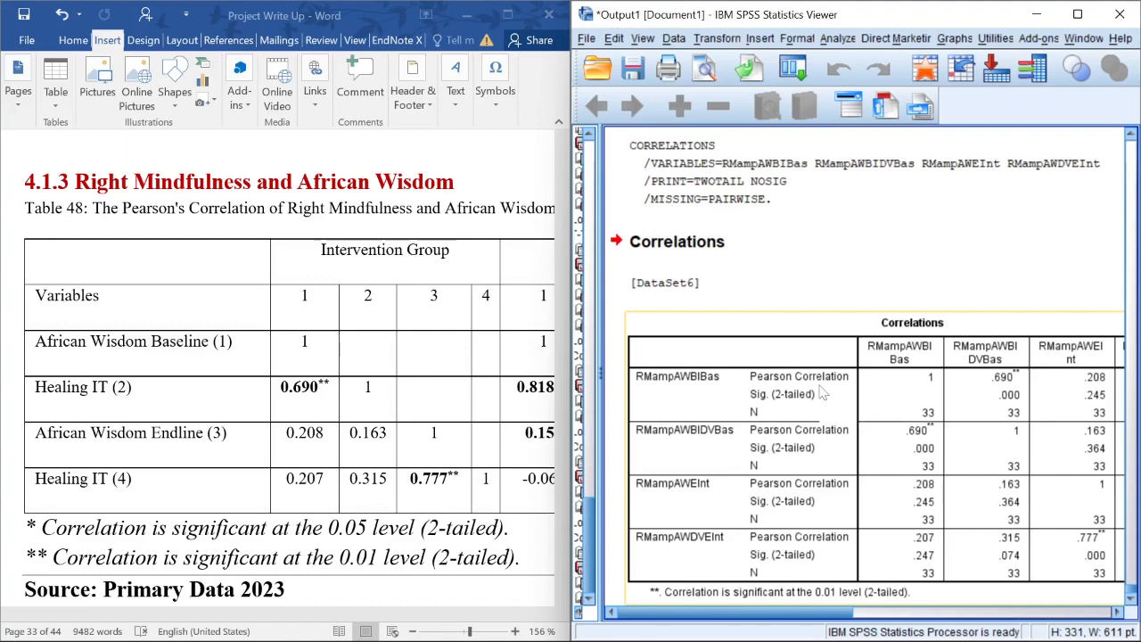
# - Compare the Intervention Group coefficients in Table 48 with the Pearson correlations in the SPSS output
pyautogui.click(311, 386)
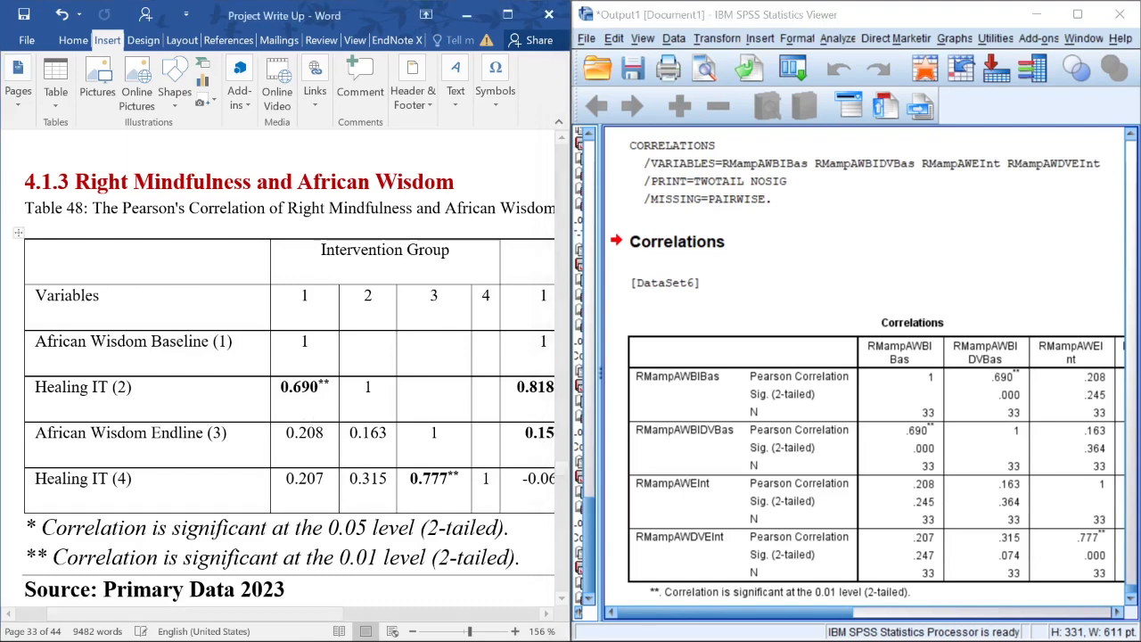
pyautogui.doubleClick(305, 343)
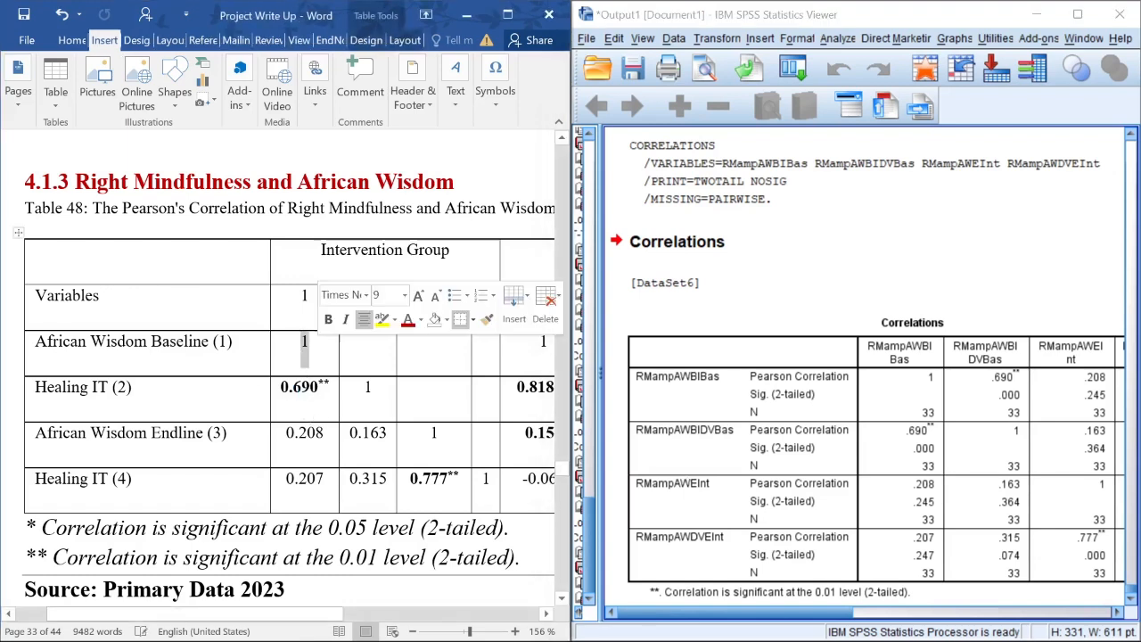
pyautogui.moveTo(328, 389); pyautogui.dragTo(290, 389)
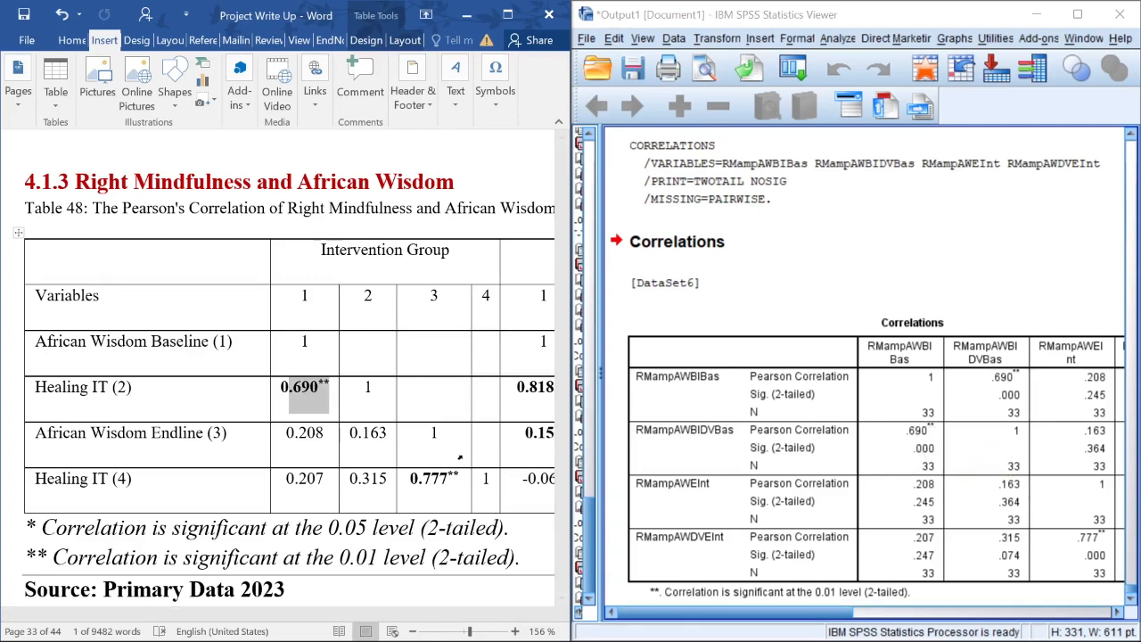
pyautogui.click(330, 435)
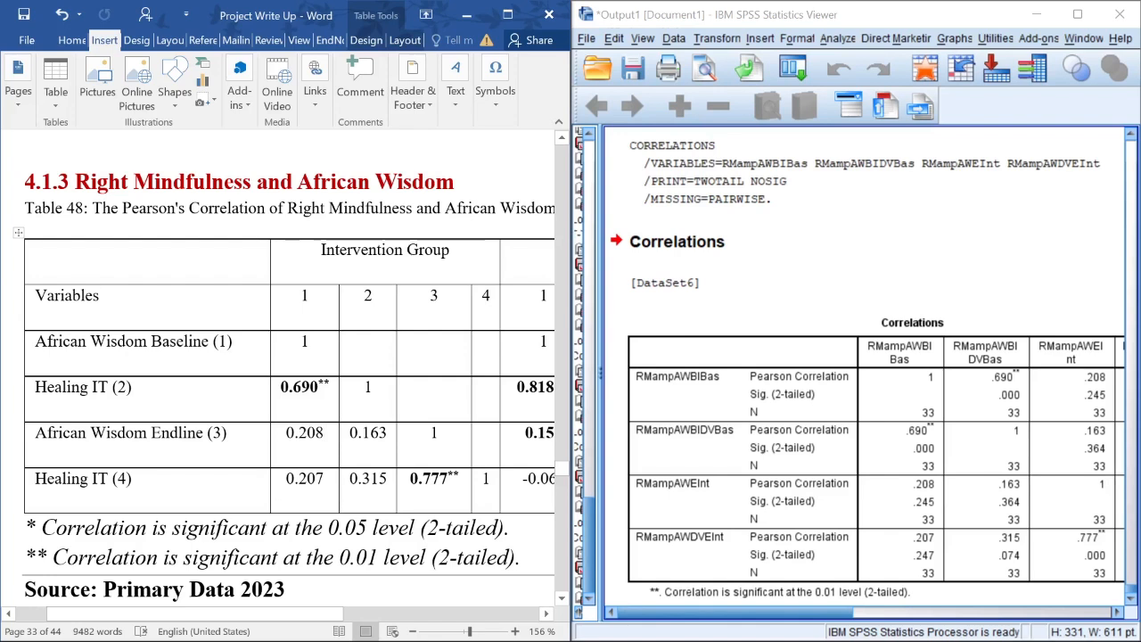
pyautogui.moveTo(362, 482); pyautogui.dragTo(380, 480)
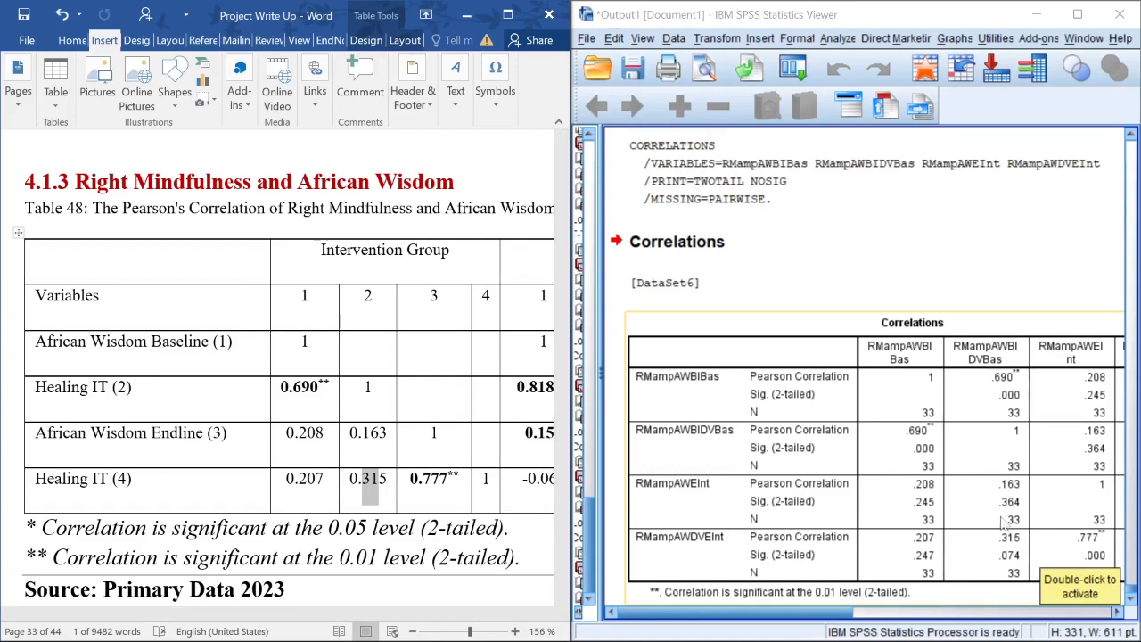
pyautogui.click(349, 481)
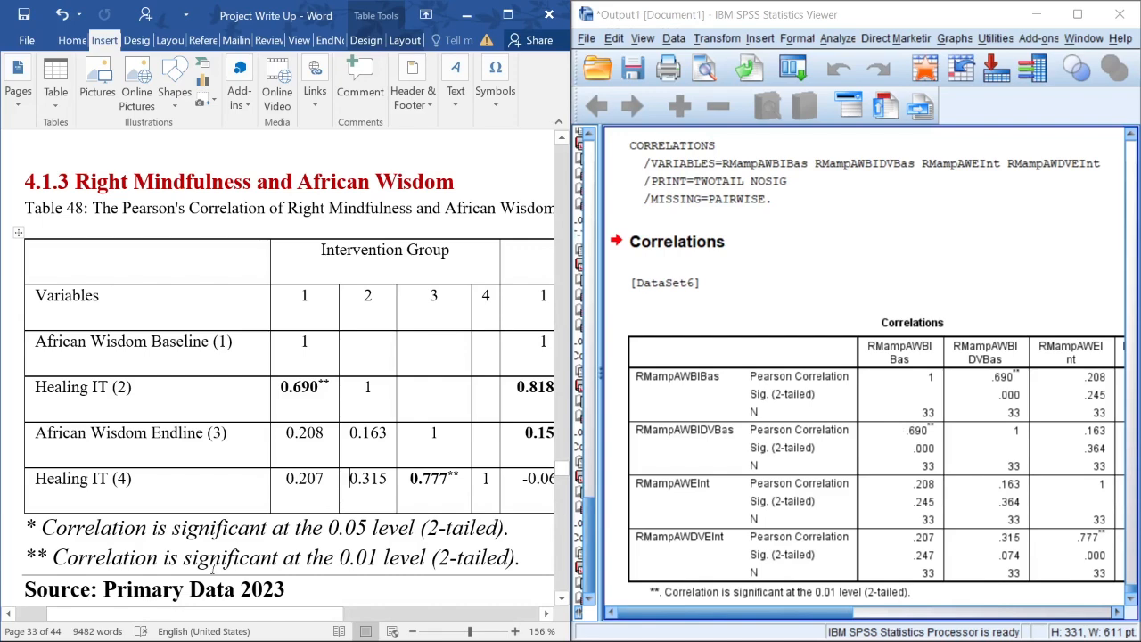
# - Check the Control Group columns of Table 48 and maximize the write-up window
pyautogui.moveTo(155, 613); pyautogui.dragTo(342, 641)
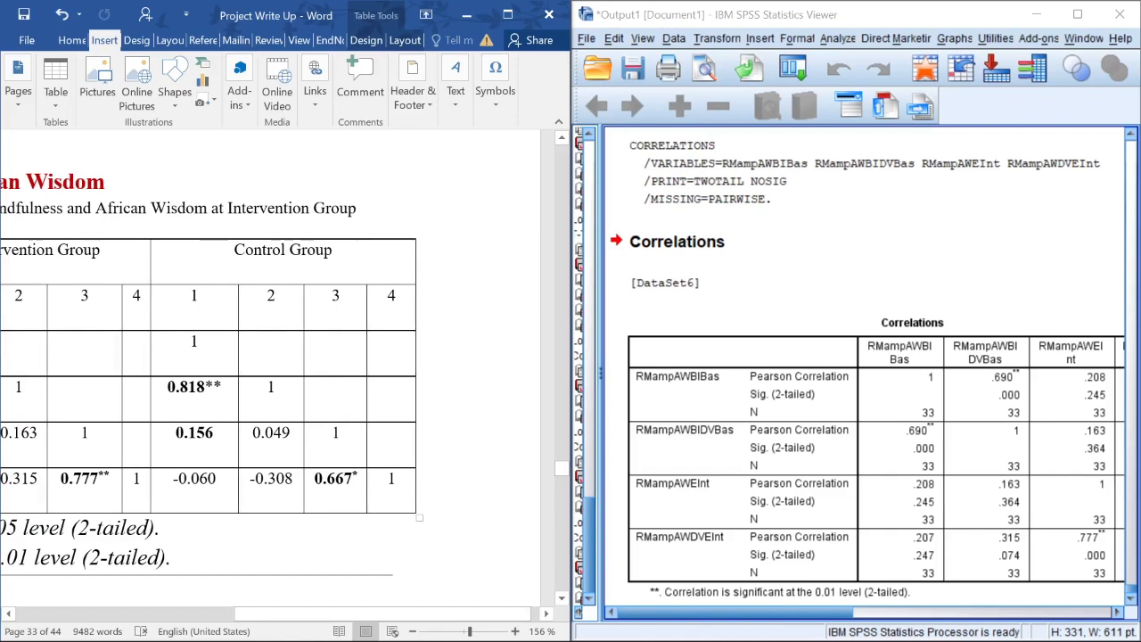
pyautogui.moveTo(294, 613); pyautogui.dragTo(125, 608)
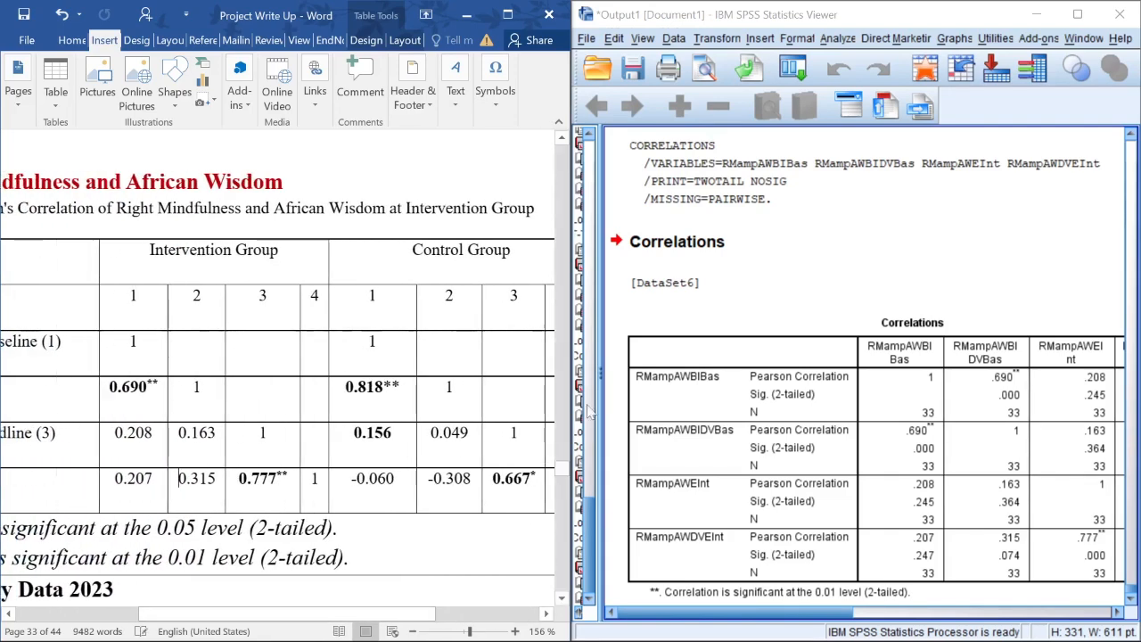
pyautogui.click(507, 14)
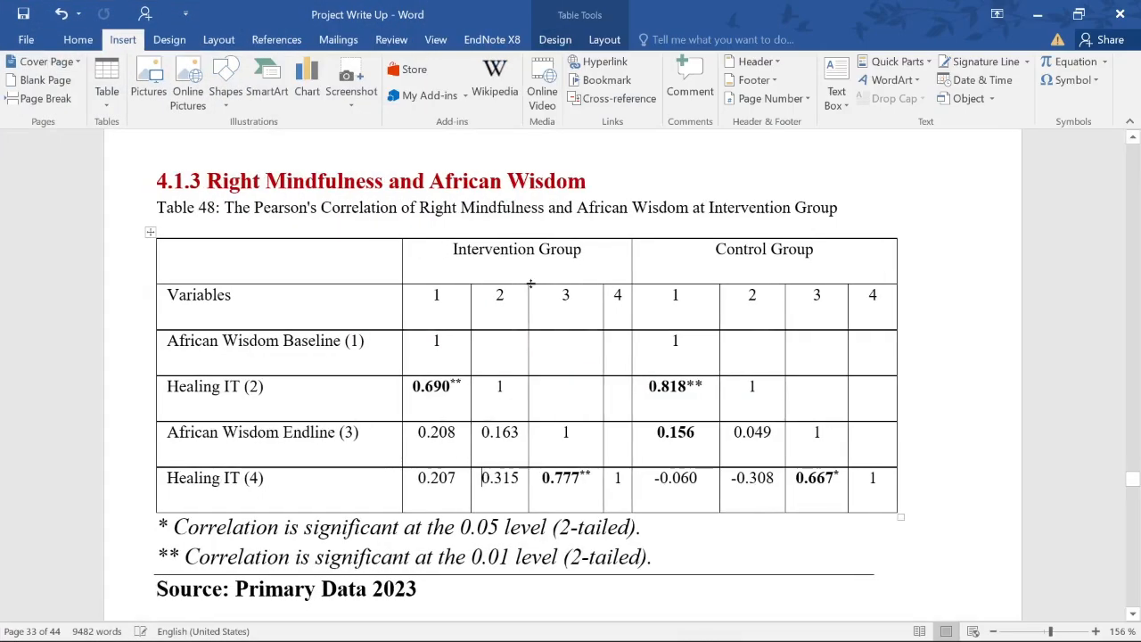
# - Review Table 48 together with its significance notes and the results paragraph below it
pyautogui.scroll(-1, 553, 339)
pyautogui.scroll(-4, 553, 339)
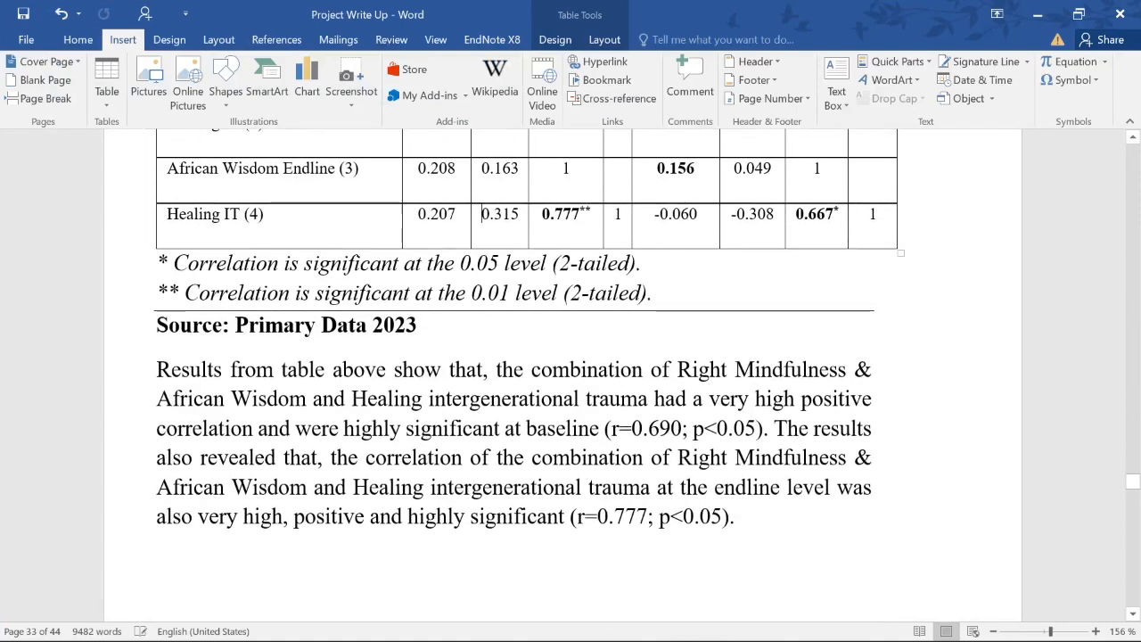
pyautogui.scroll(-1, 482, 214)
pyautogui.scroll(5, 481, 214)
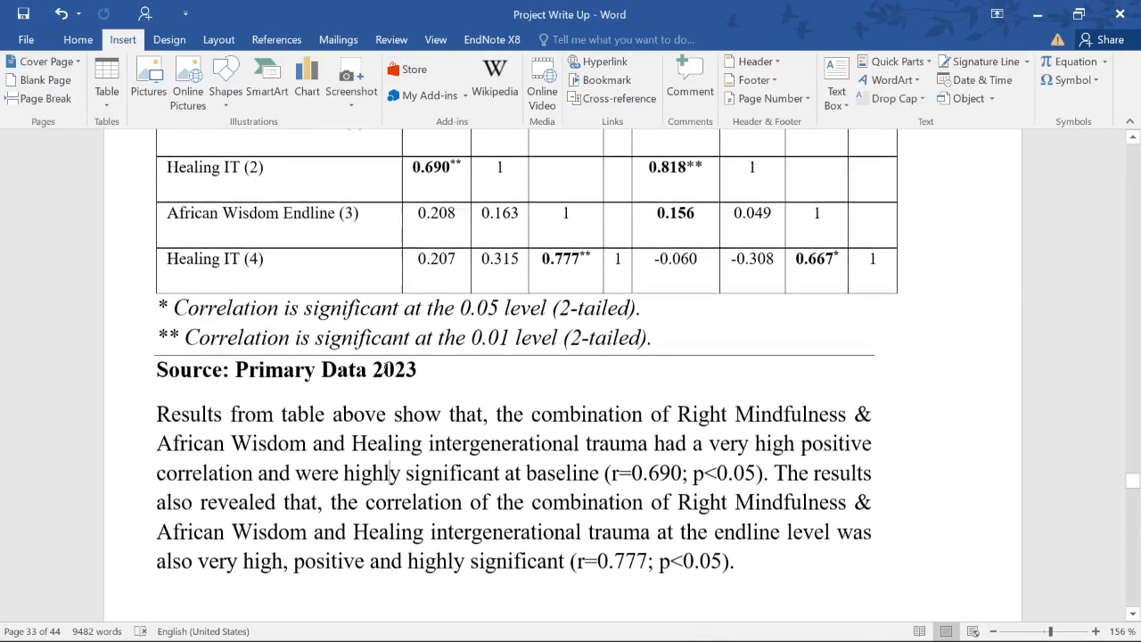
pyautogui.scroll(-2, 398, 526)
pyautogui.scroll(1, 390, 527)
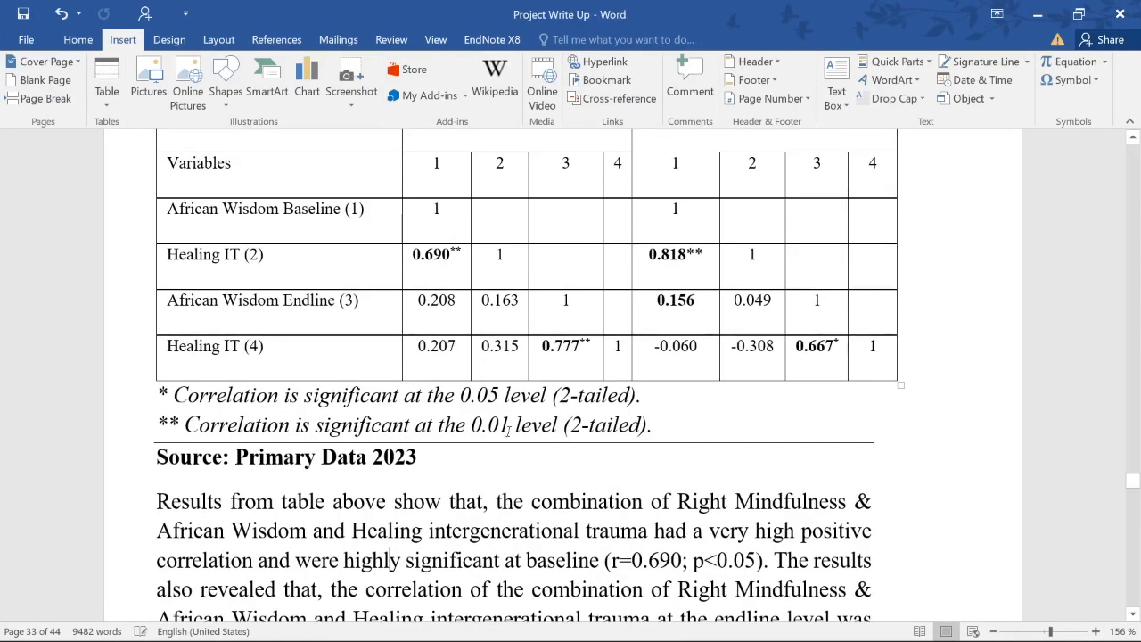
pyautogui.scroll(-1, 401, 463)
pyautogui.scroll(-2, 400, 497)
pyautogui.scroll(4, 400, 496)
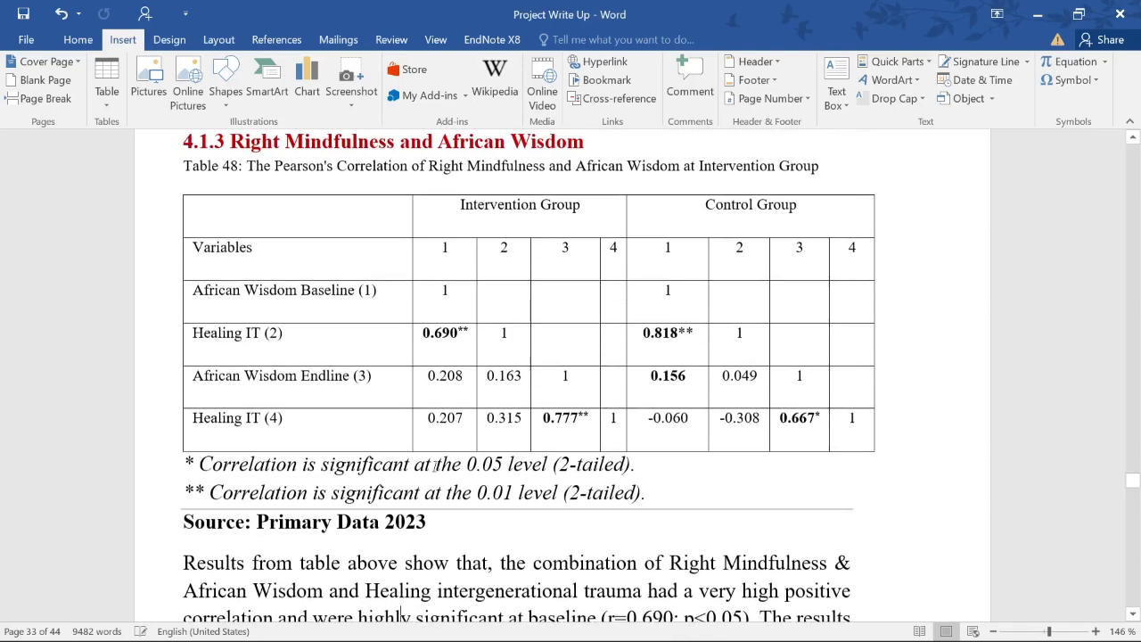
pyautogui.scroll(-2, 400, 496)
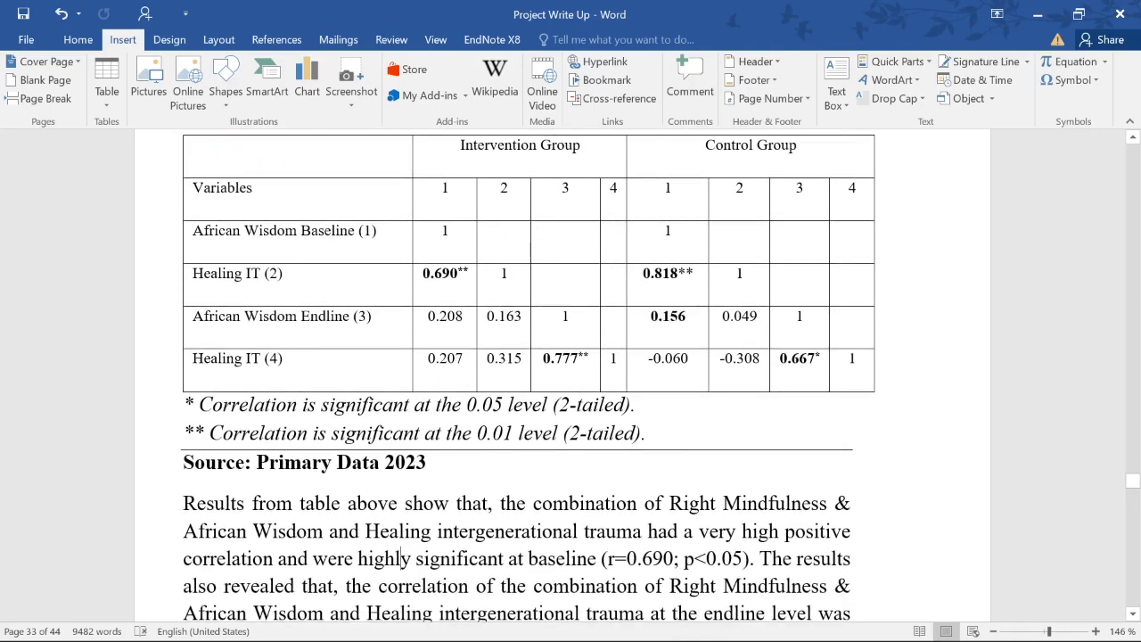
# - Examine how the results paragraph describes the Right Mindfulness & African Wisdom combination and Healing intergenerational trauma at baseline
pyautogui.moveTo(669, 503); pyautogui.dragTo(322, 531)
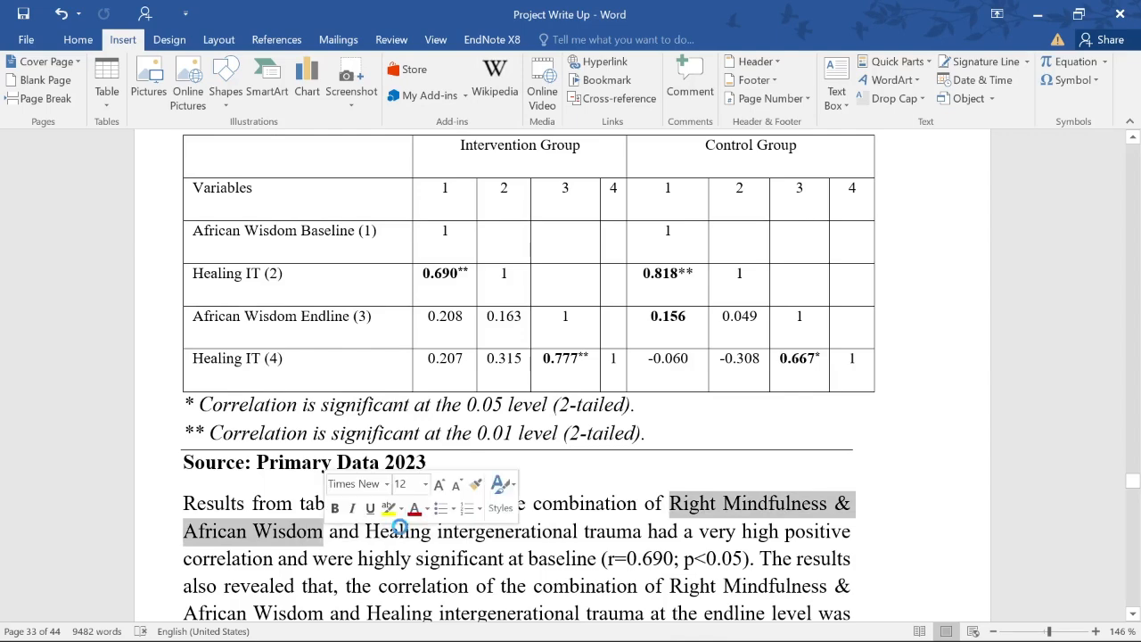
pyautogui.scroll(3, 357, 508)
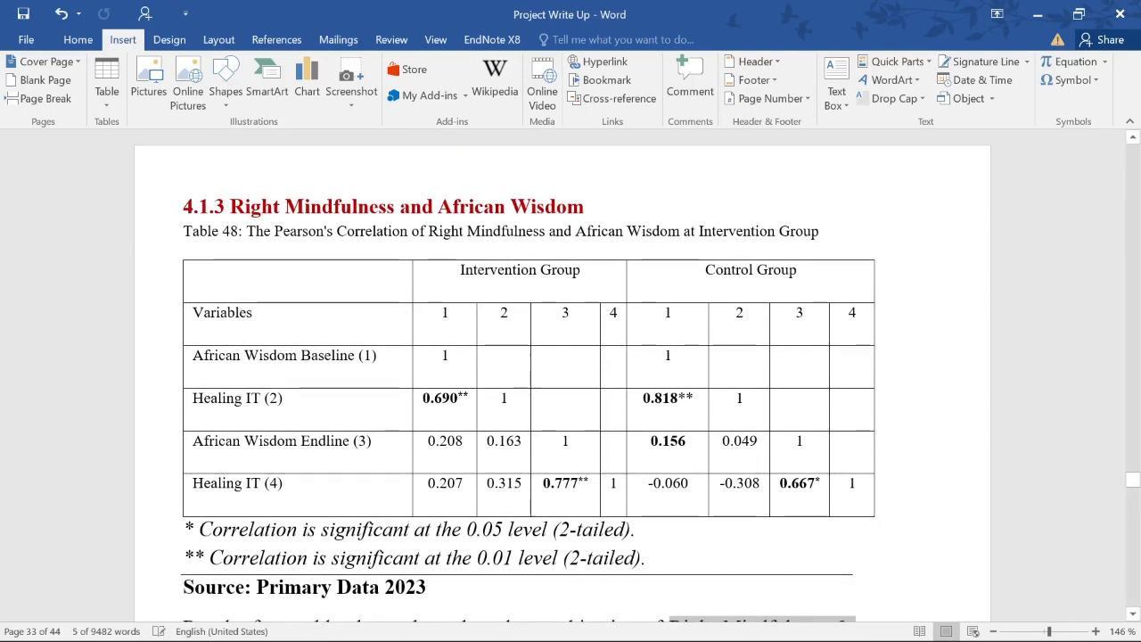
pyautogui.scroll(-3, 450, 351)
pyautogui.scroll(-2, 450, 351)
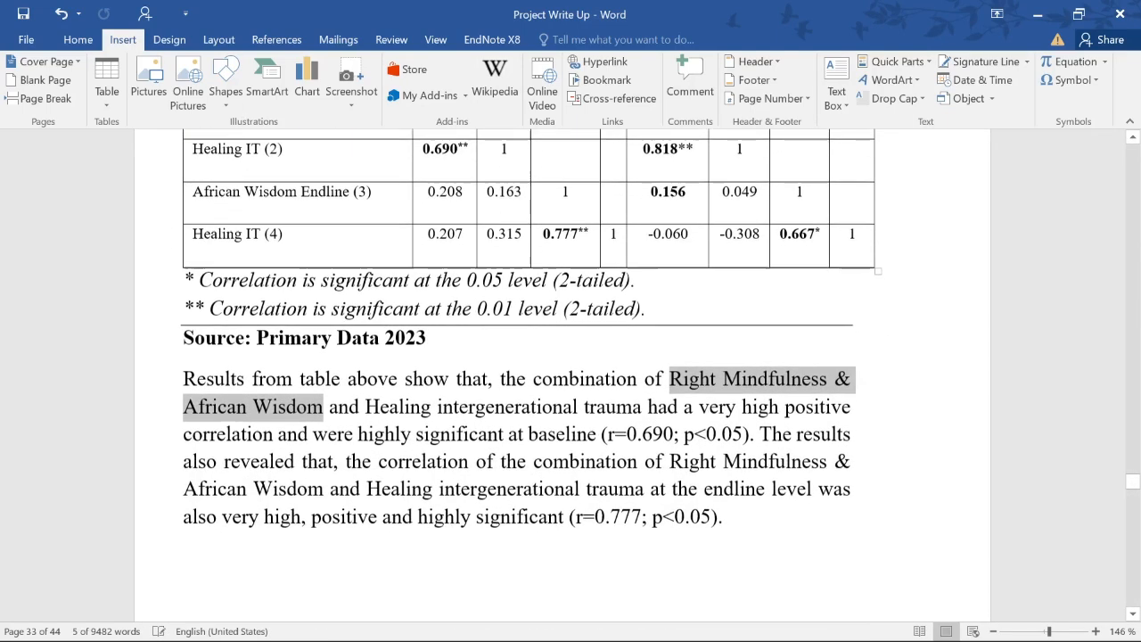
pyautogui.moveTo(366, 408); pyautogui.dragTo(779, 408)
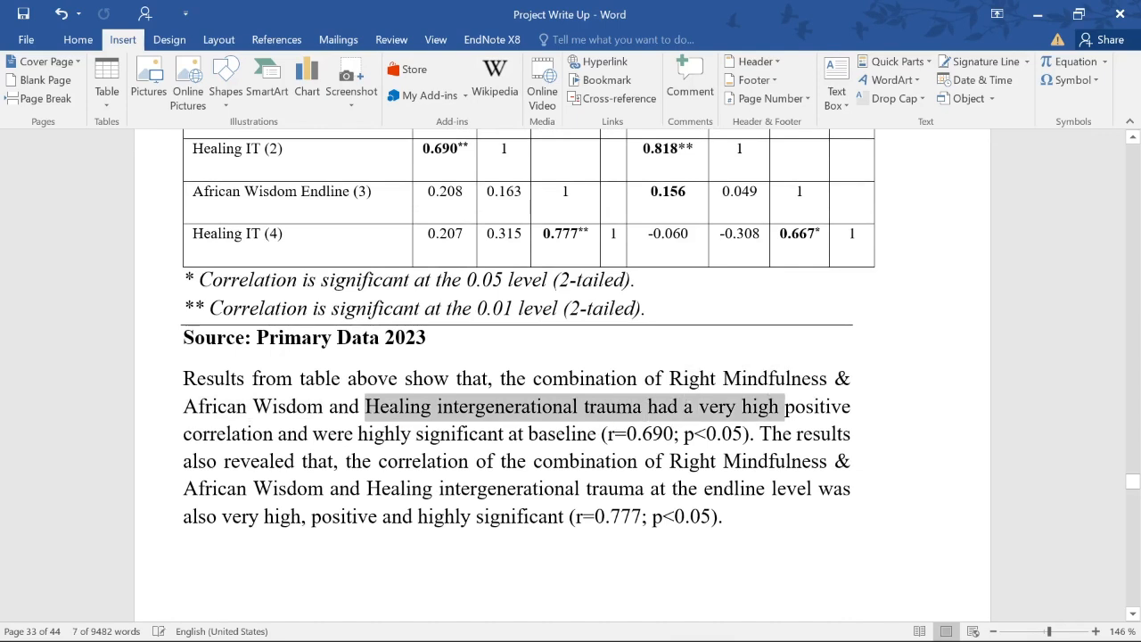
pyautogui.moveTo(509, 434); pyautogui.dragTo(600, 434)
pyautogui.scroll(3, 517, 356)
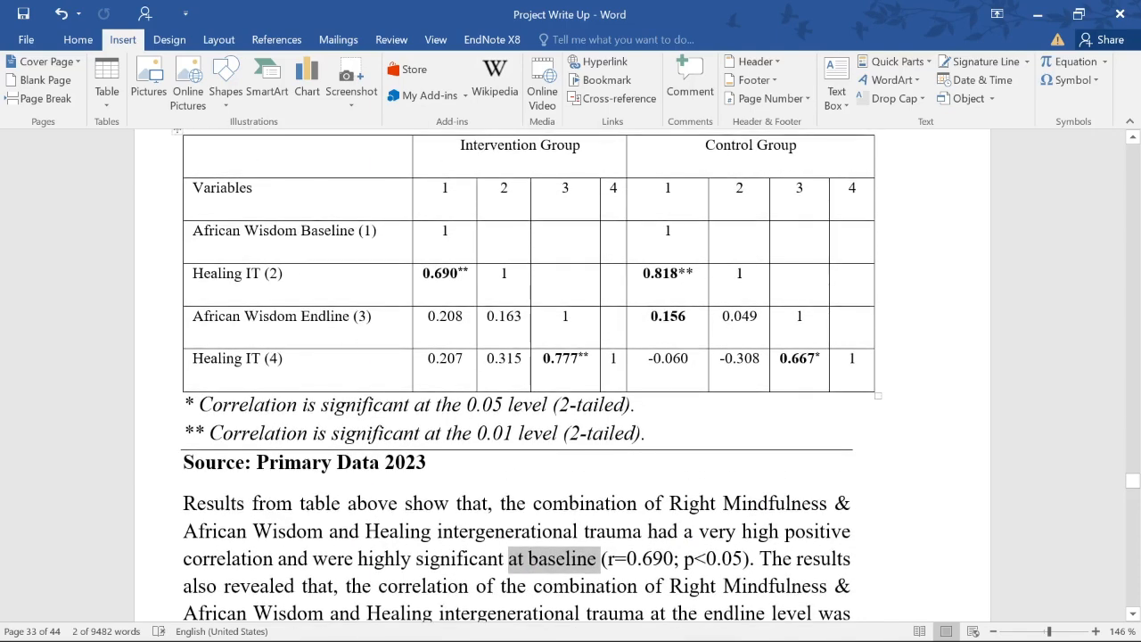
# - Locate the African Wisdom Baseline and Healing IT (2) rows in Table 48 and their Intervention Group coefficient
pyautogui.moveTo(193, 232); pyautogui.dragTo(377, 232)
pyautogui.scroll(1, 375, 267)
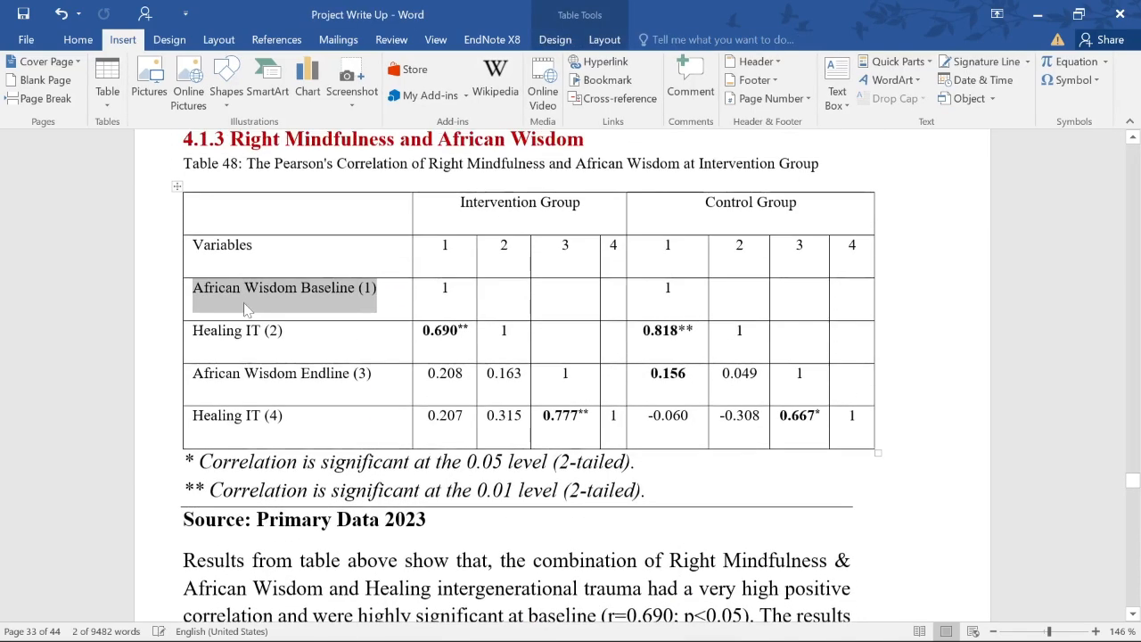
pyautogui.moveTo(194, 336); pyautogui.dragTo(283, 336)
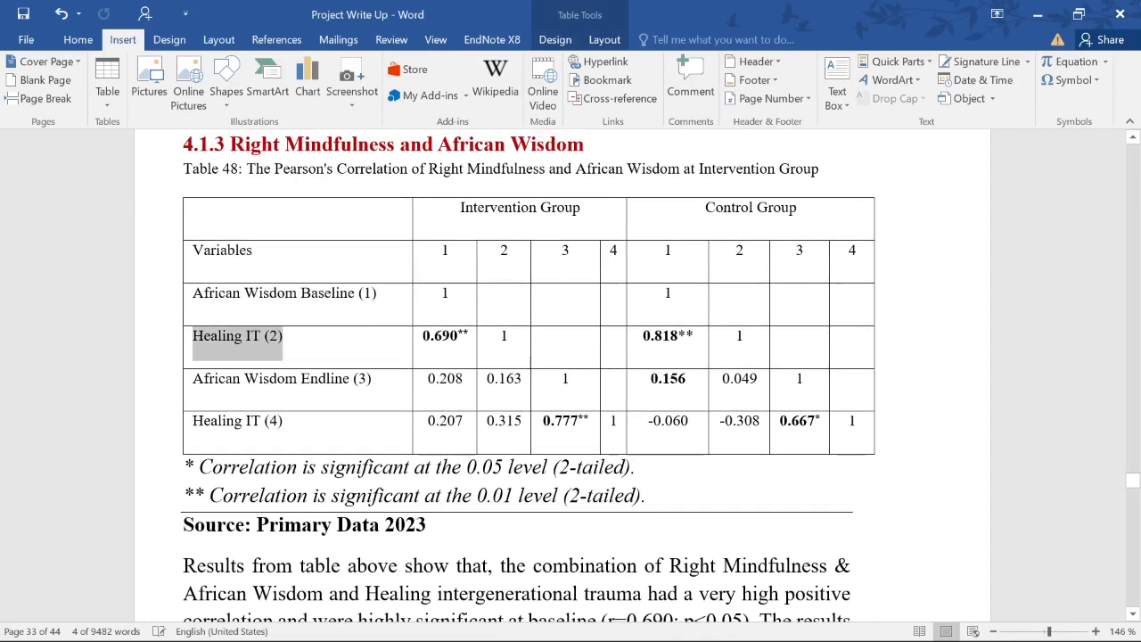
pyautogui.moveTo(422, 336); pyautogui.dragTo(469, 336)
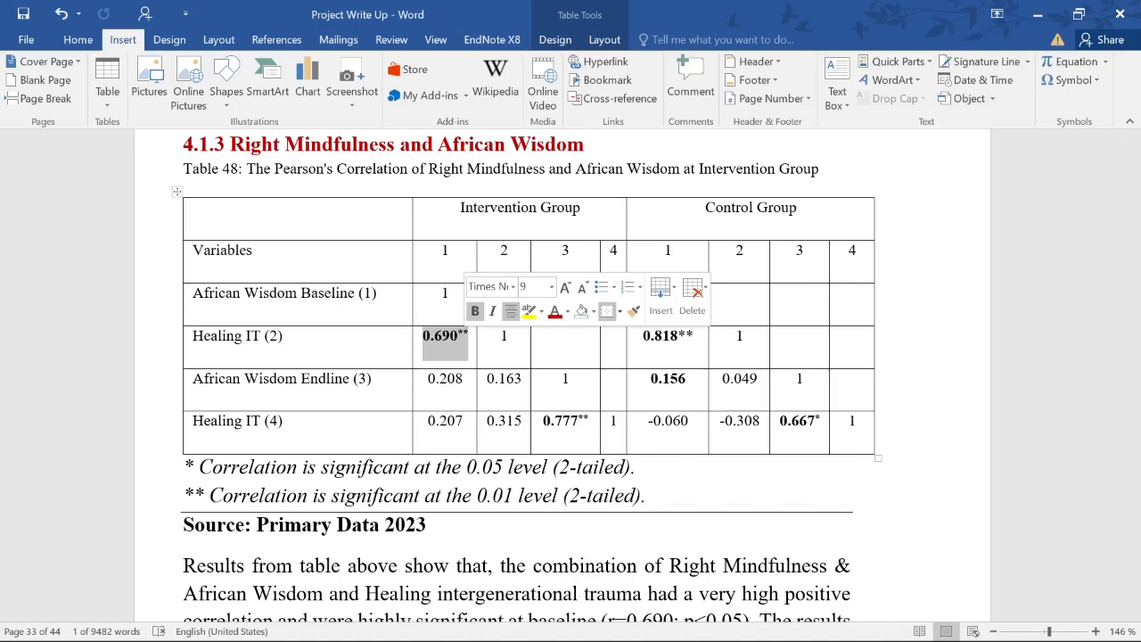
# - Replace "African Wisdom Baseline" in the first variable label of Table 48 with "Combination", keeping the (1)
pyautogui.moveTo(356, 295); pyautogui.dragTo(194, 294)
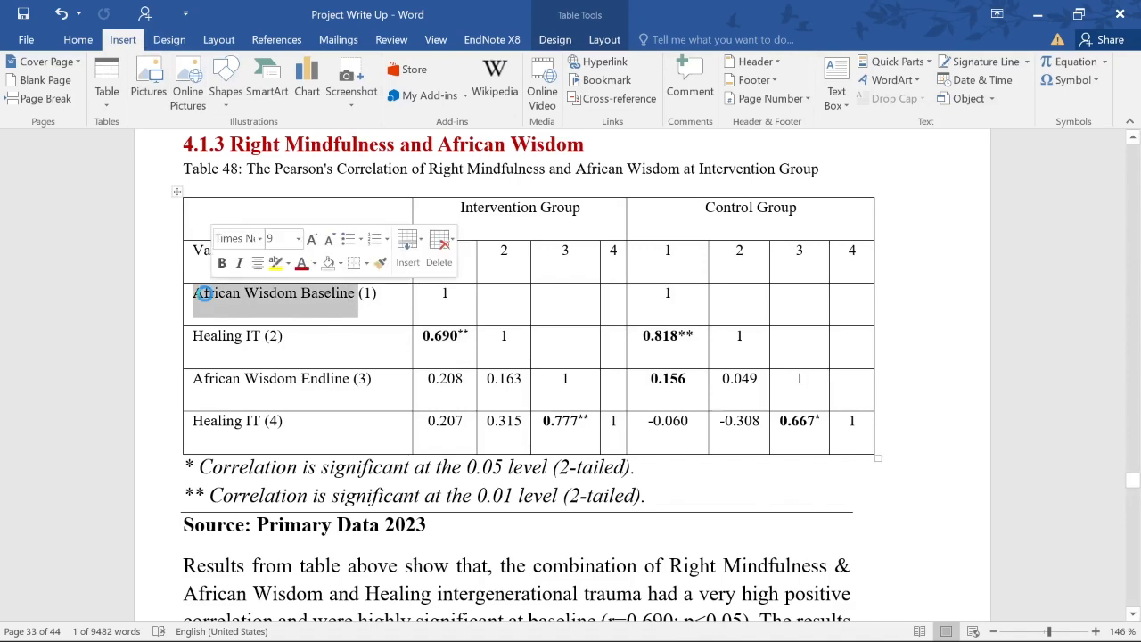
pyautogui.write('Comnnation')
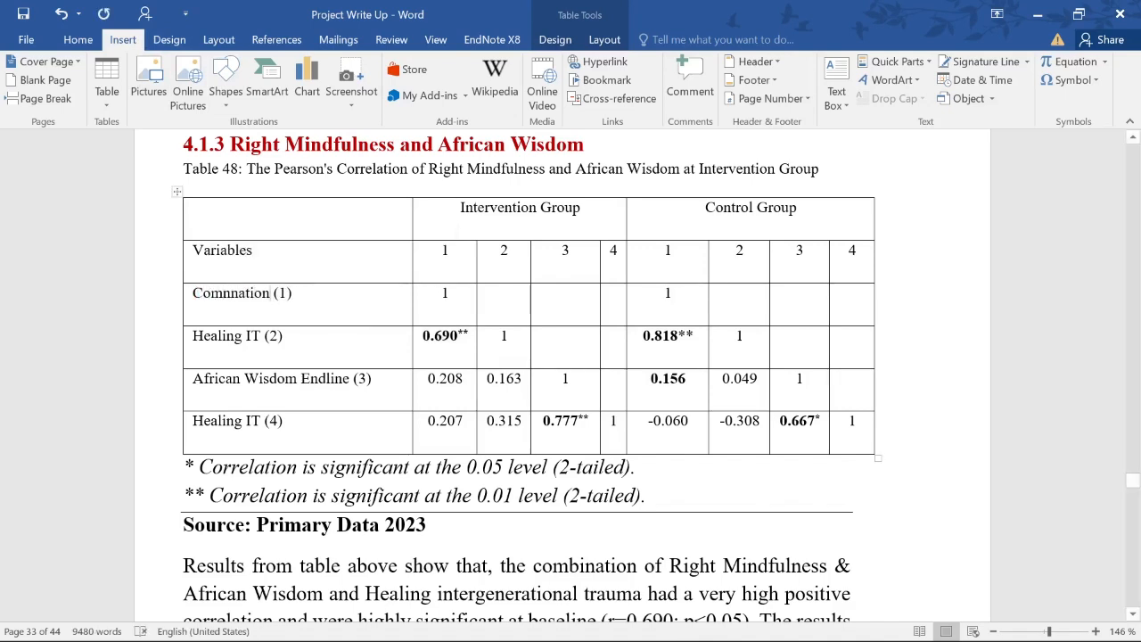
pyautogui.click(231, 302)
pyautogui.press('BackSpace')
pyautogui.write('b')
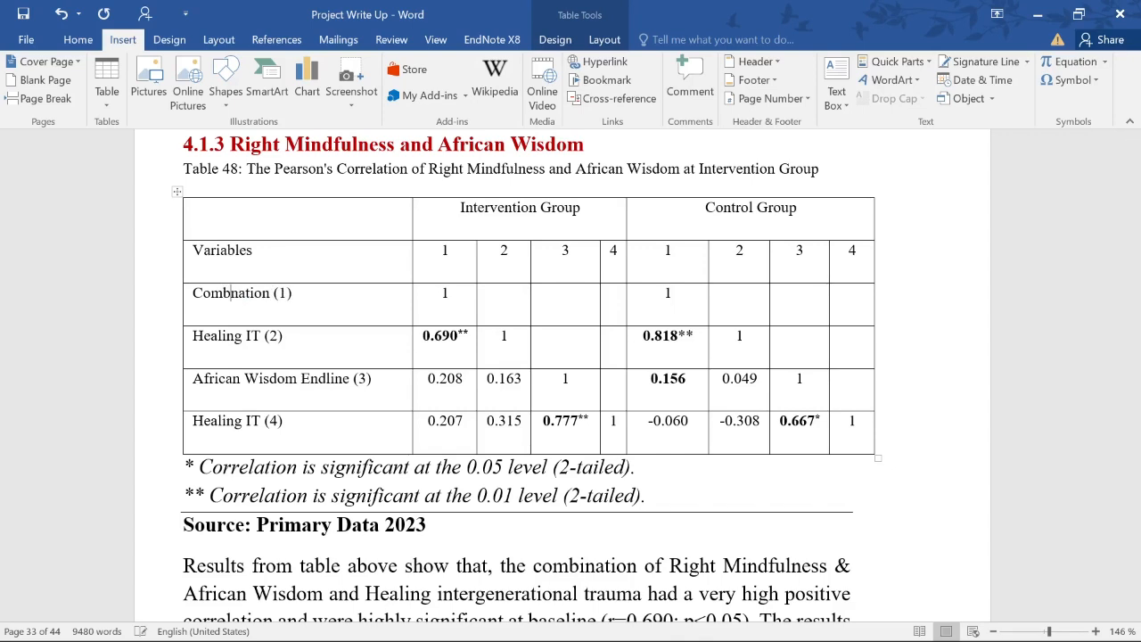
pyautogui.write('i')
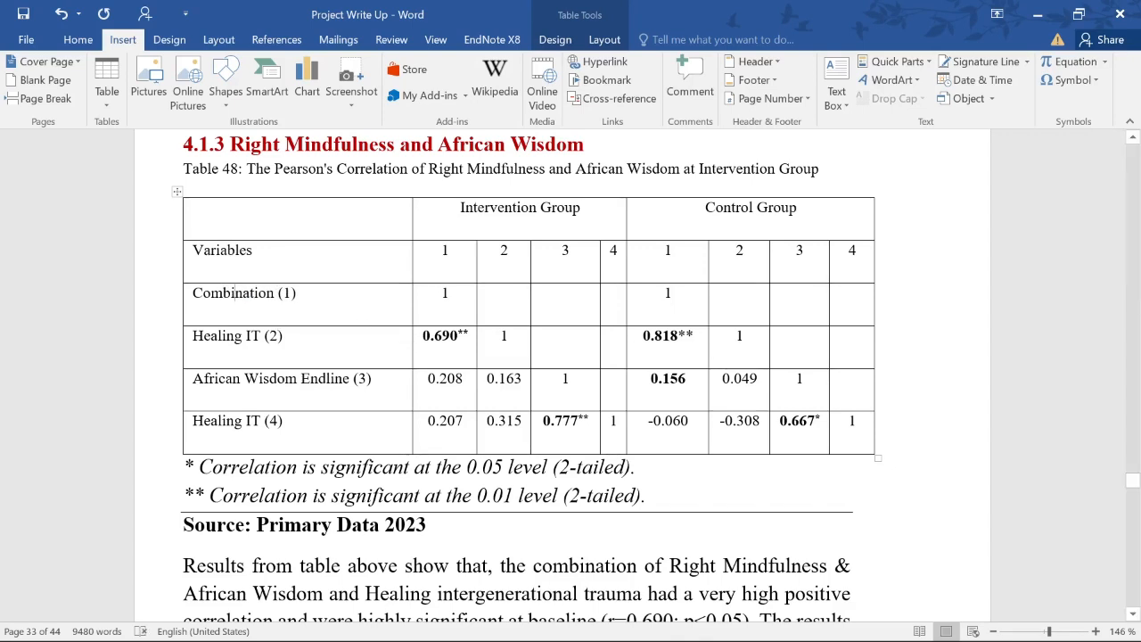
# - Examine the Intervention Group coefficients for baseline Healing IT (2) and endline Healing IT (4), including their significance asterisks
pyautogui.moveTo(423, 337); pyautogui.dragTo(468, 337)
pyautogui.click(458, 337)
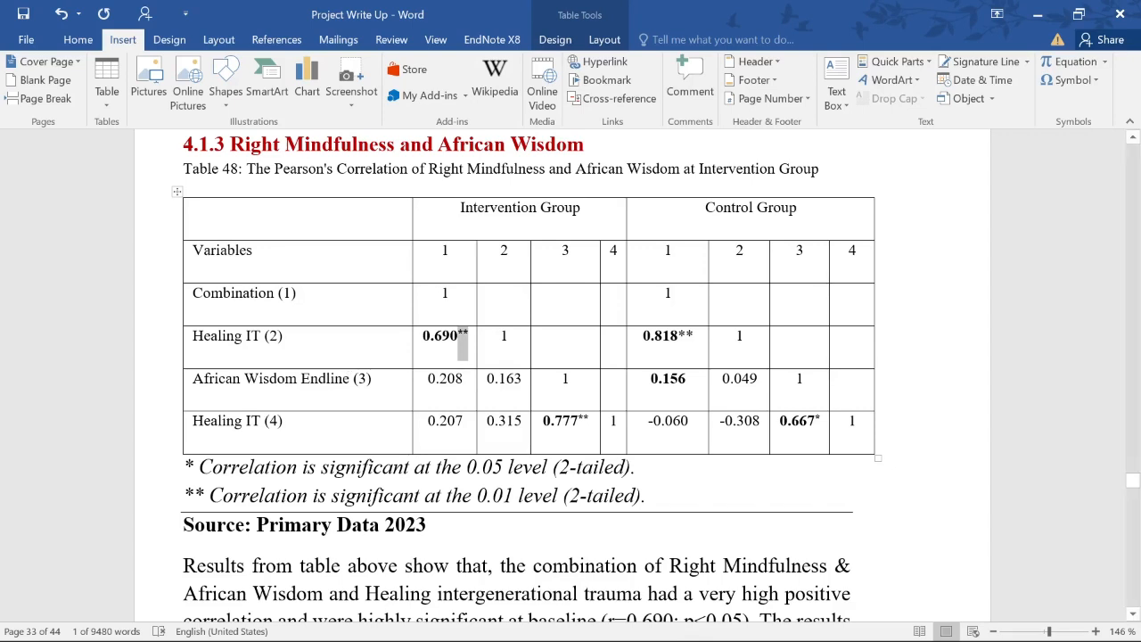
pyautogui.click(280, 417)
pyautogui.moveTo(193, 422); pyautogui.dragTo(284, 421)
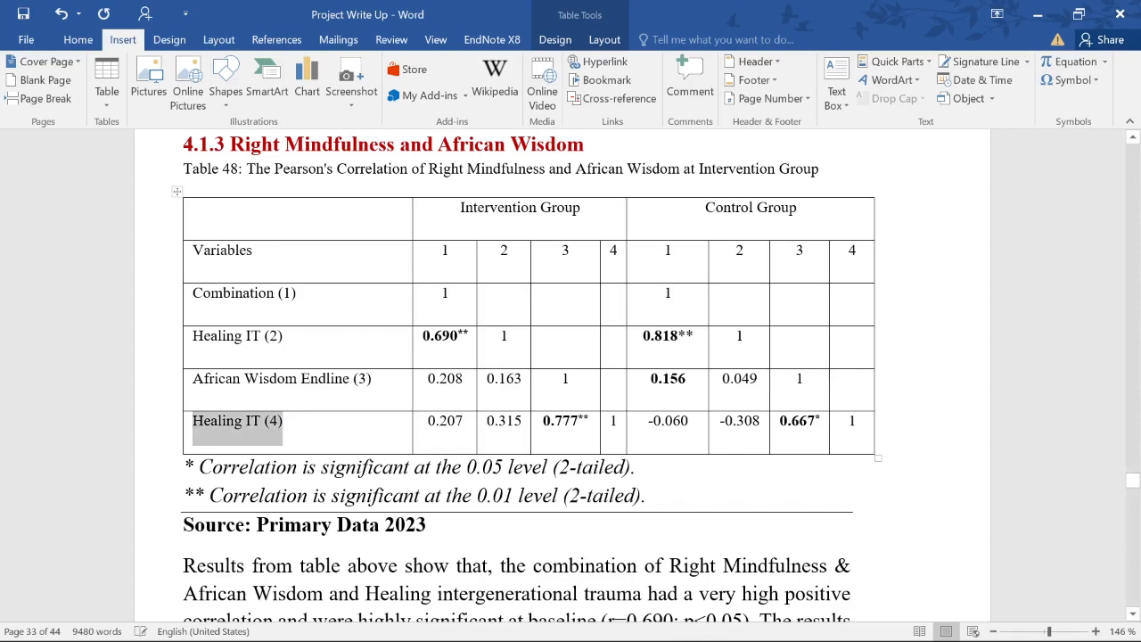
pyautogui.moveTo(543, 421); pyautogui.dragTo(588, 420)
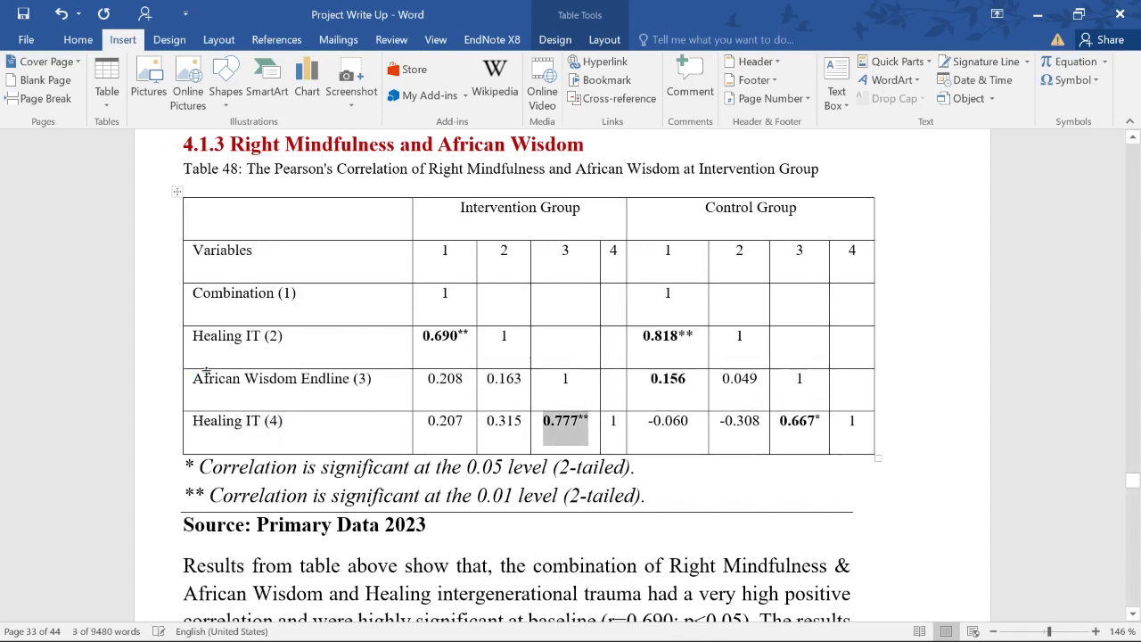
pyautogui.doubleClick(360, 382)
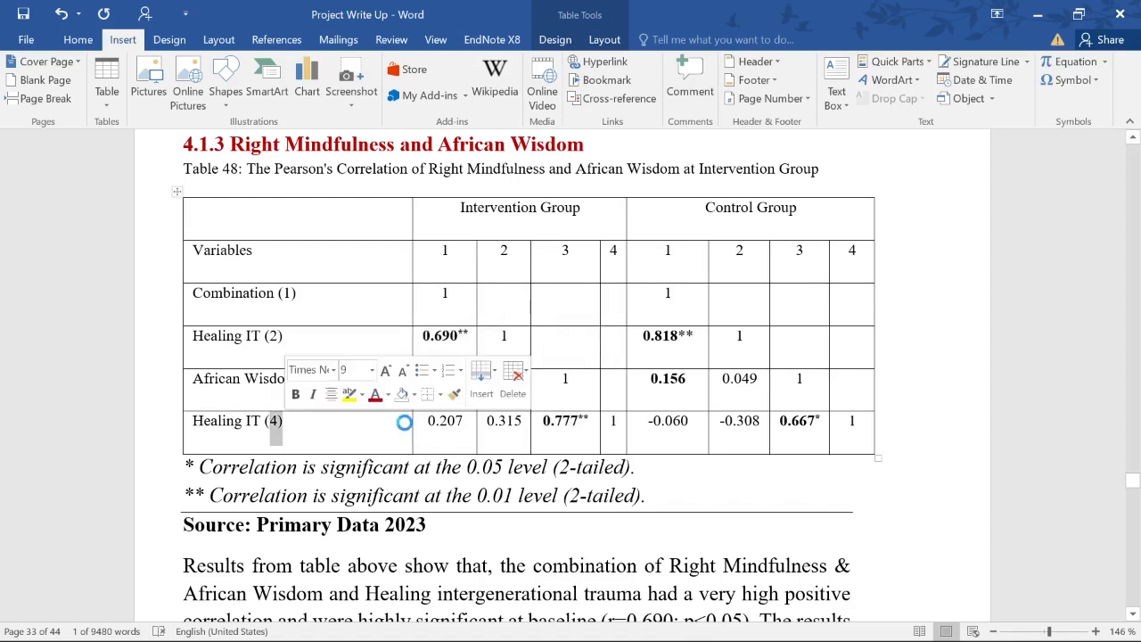
pyautogui.moveTo(565, 258)
pyautogui.mouseDown()
pyautogui.moveTo(560, 430)
pyautogui.moveTo(455, 426)
pyautogui.mouseUp()
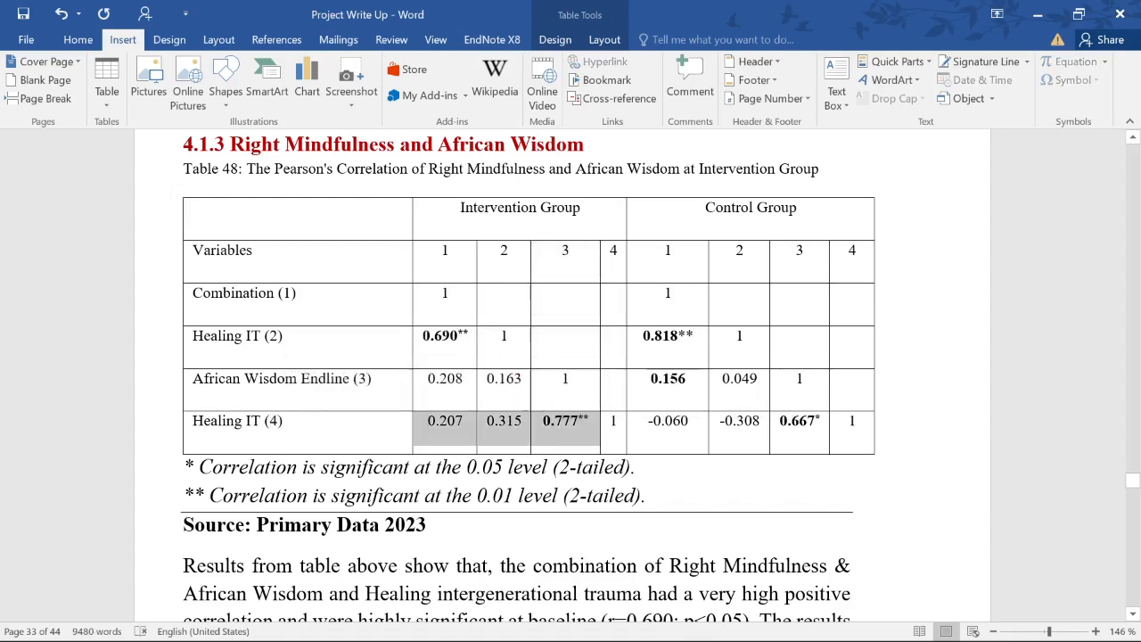
pyautogui.click(544, 423)
pyautogui.moveTo(544, 422); pyautogui.dragTo(589, 422)
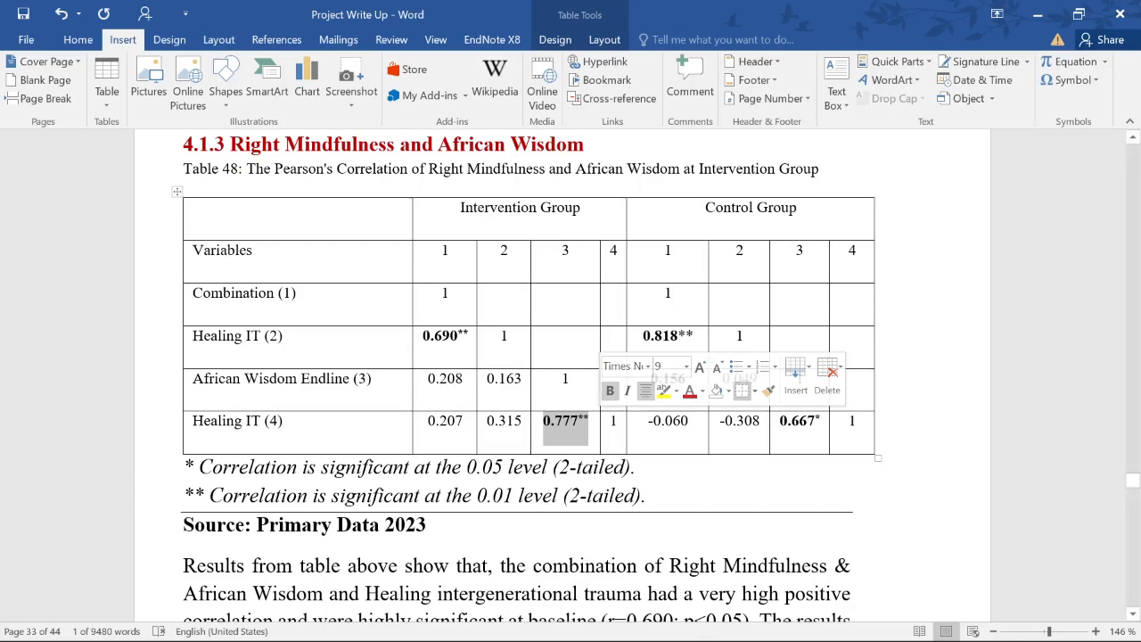
# - Read the sentence in the results paragraph that interprets the combination's correlation with Healing intergenerational trauma at the endline level
pyautogui.scroll(-1, 583, 441)
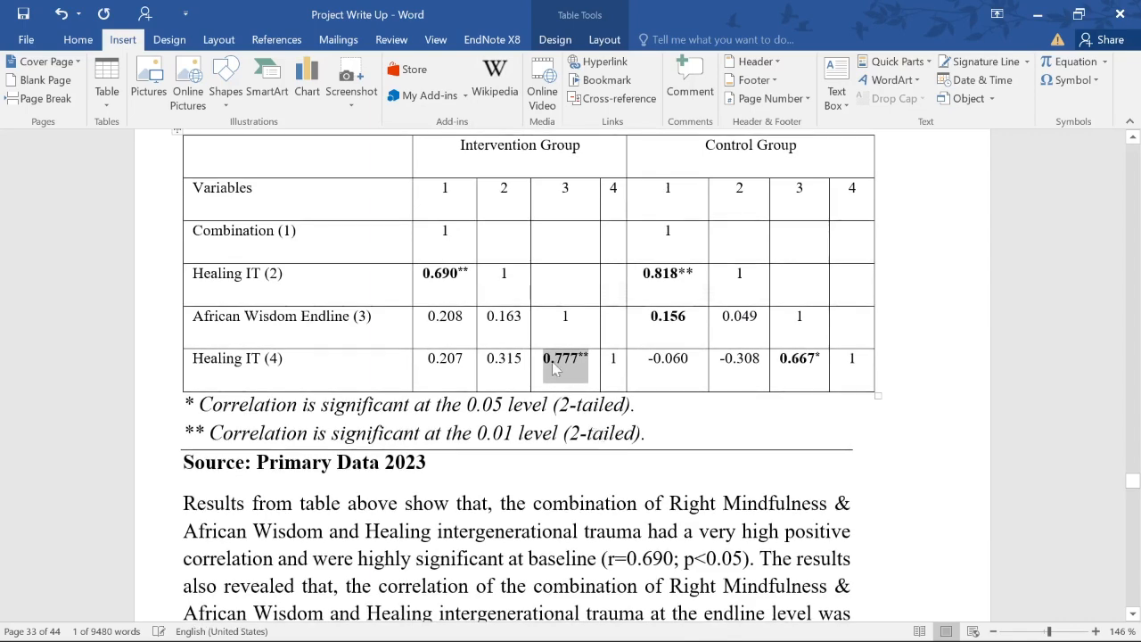
pyautogui.scroll(-1, 564, 379)
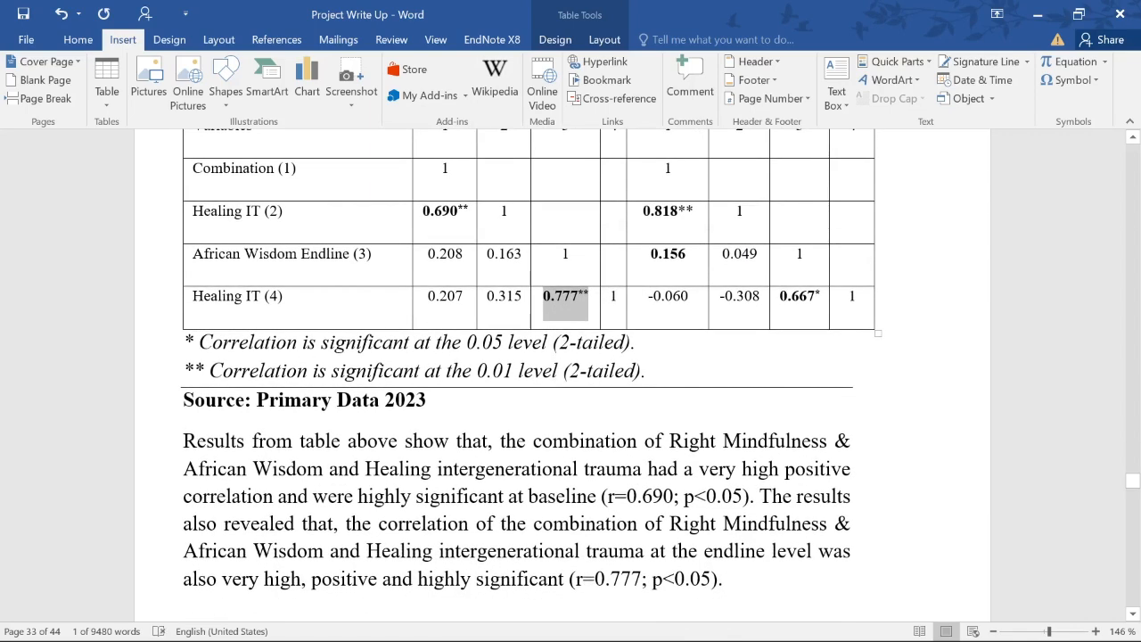
pyautogui.click(742, 523)
pyautogui.scroll(-2, 743, 523)
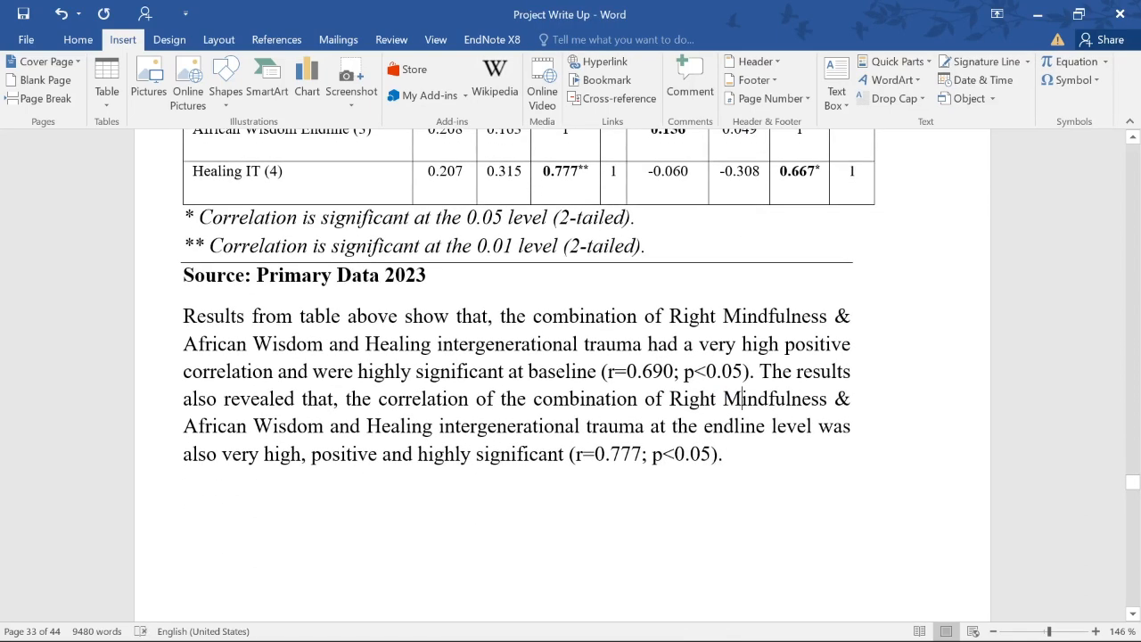
# - Examine how the endline sentence below Table 48 words the correlation's strength, direction and significance, including its p-value
pyautogui.moveTo(332, 399); pyautogui.dragTo(835, 398)
pyautogui.moveTo(194, 427); pyautogui.dragTo(437, 427)
pyautogui.click(460, 427)
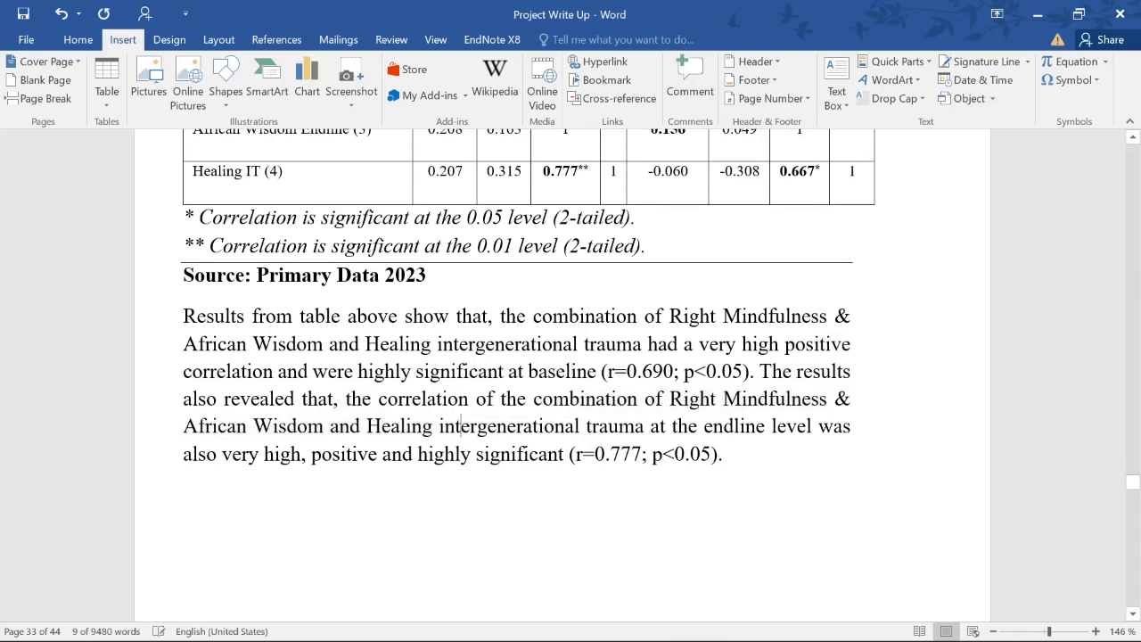
pyautogui.moveTo(672, 427); pyautogui.dragTo(810, 427)
pyautogui.click(161, 456)
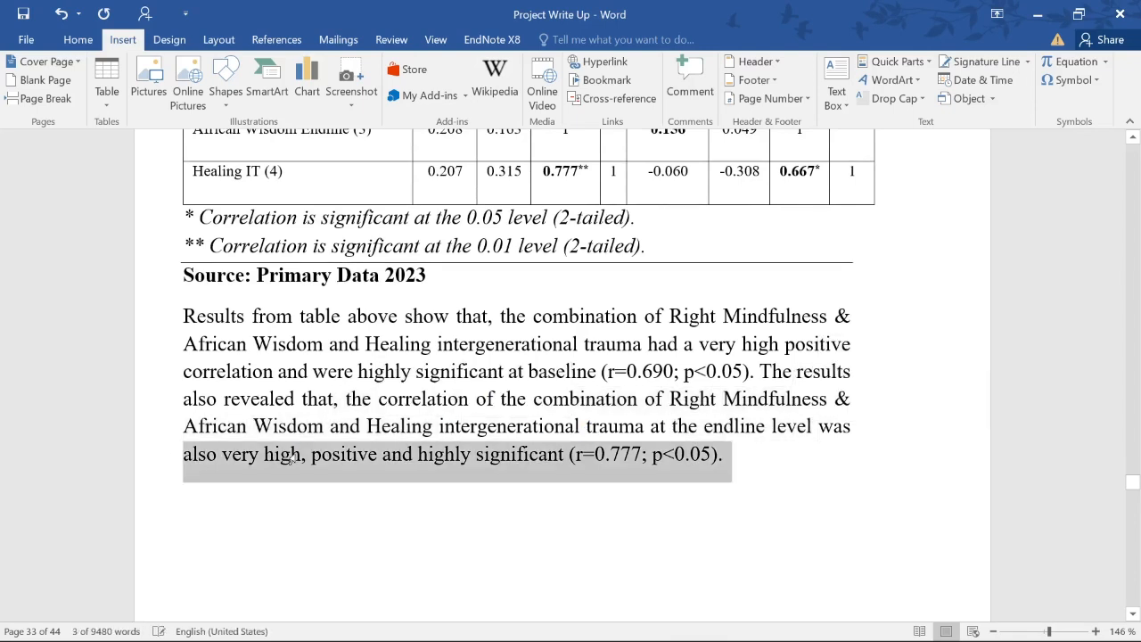
pyautogui.click(303, 453)
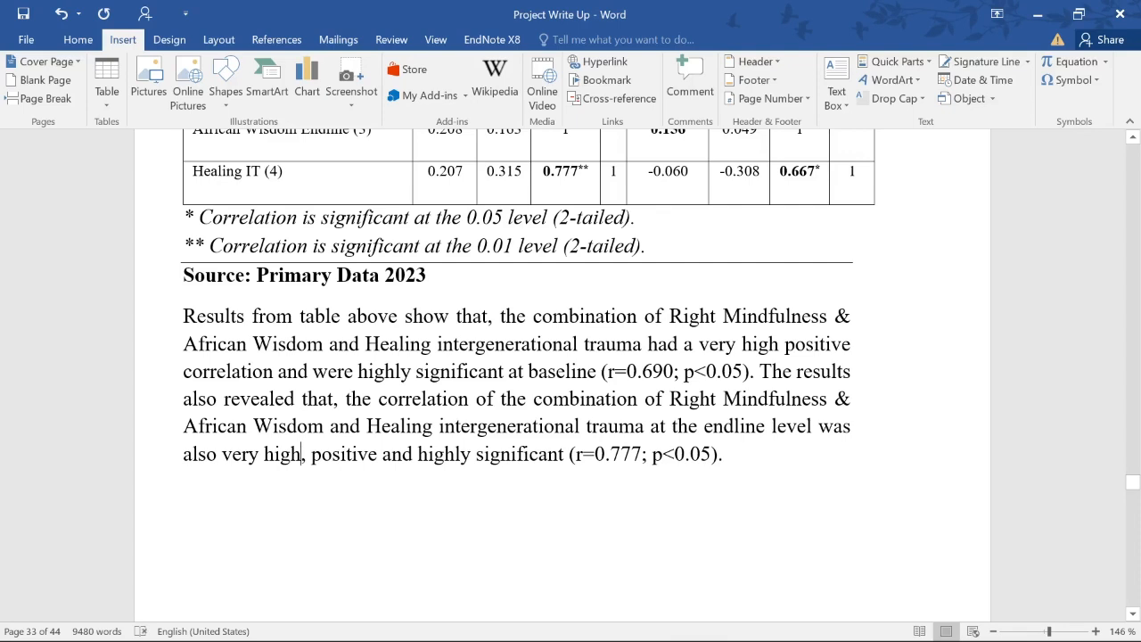
pyautogui.moveTo(311, 454); pyautogui.dragTo(565, 454)
pyautogui.click(378, 454)
pyautogui.click(516, 453)
pyautogui.moveTo(653, 454); pyautogui.dragTo(711, 454)
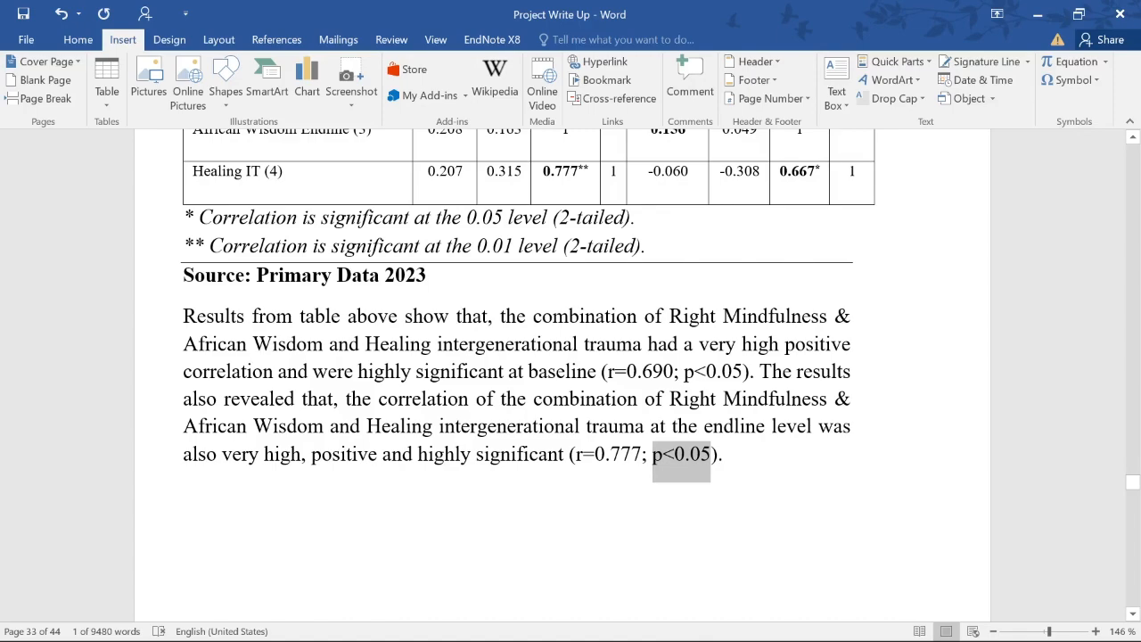
# - Return to section 4.1.2 African Wisdom and its Table 47 to review the earlier correlation results
pyautogui.scroll(-18, 561, 374)
pyautogui.scroll(17, 562, 374)
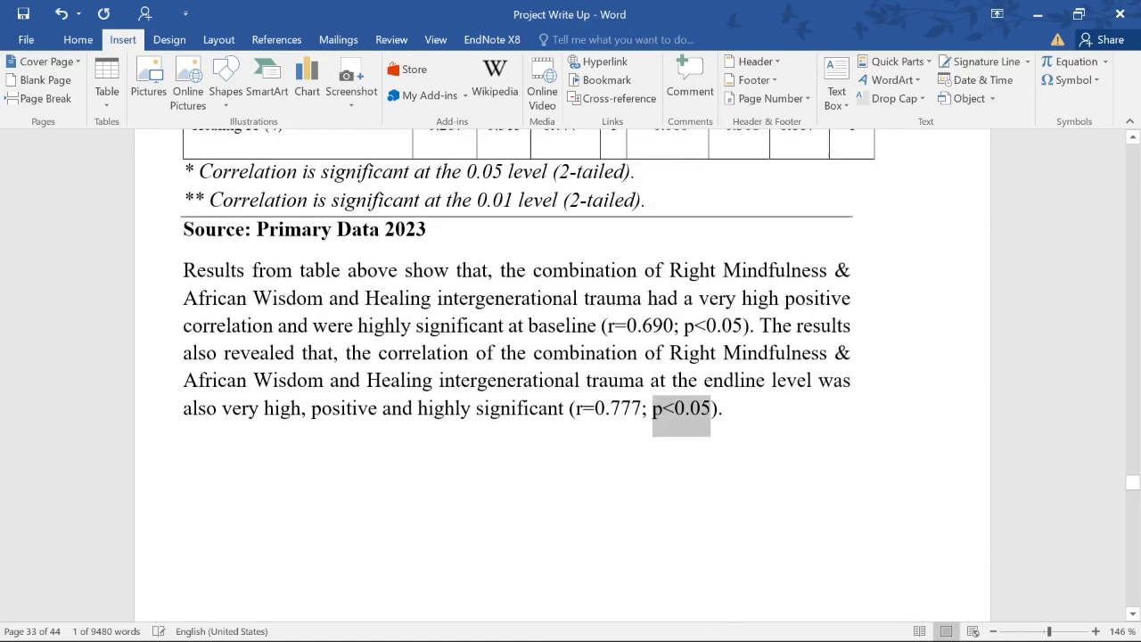
pyautogui.scroll(20, 418, 461)
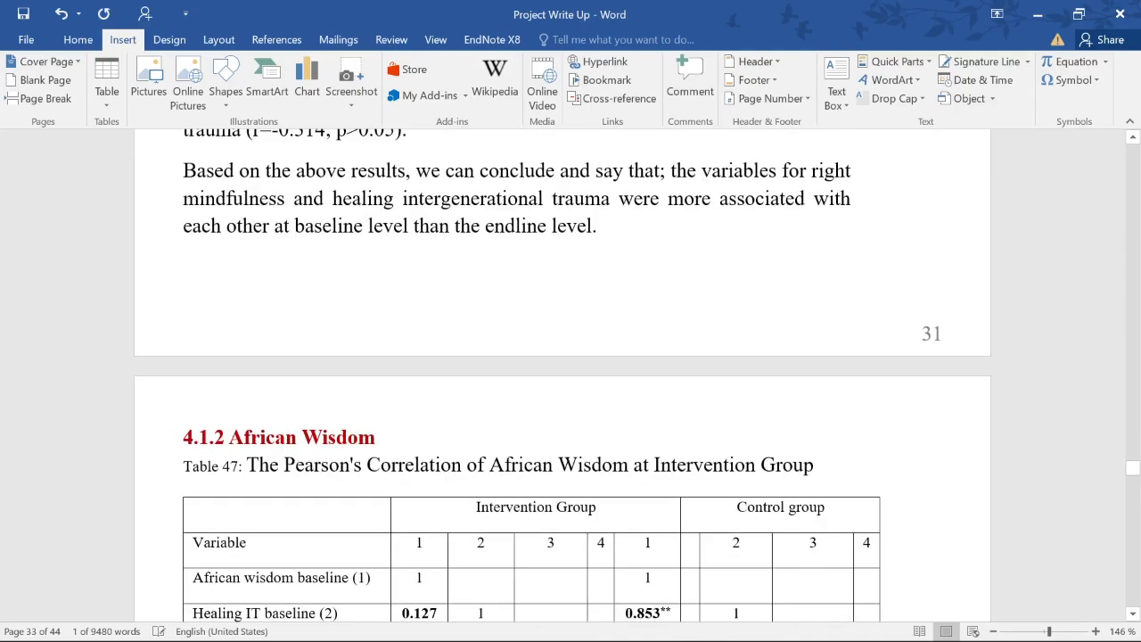